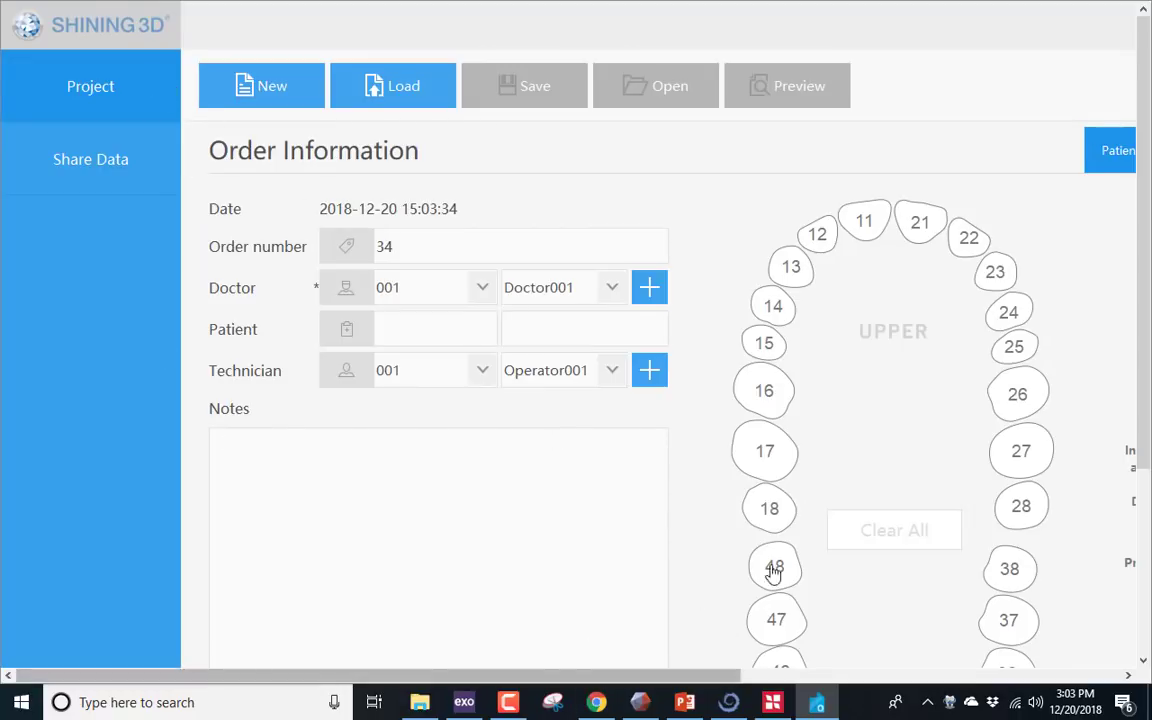
# Mark tooth 16 as an anatomic crown and tooth 46 as an antagonist on the chart.
pyautogui.click(782, 400)
pyautogui.scroll(-5, 779, 399)
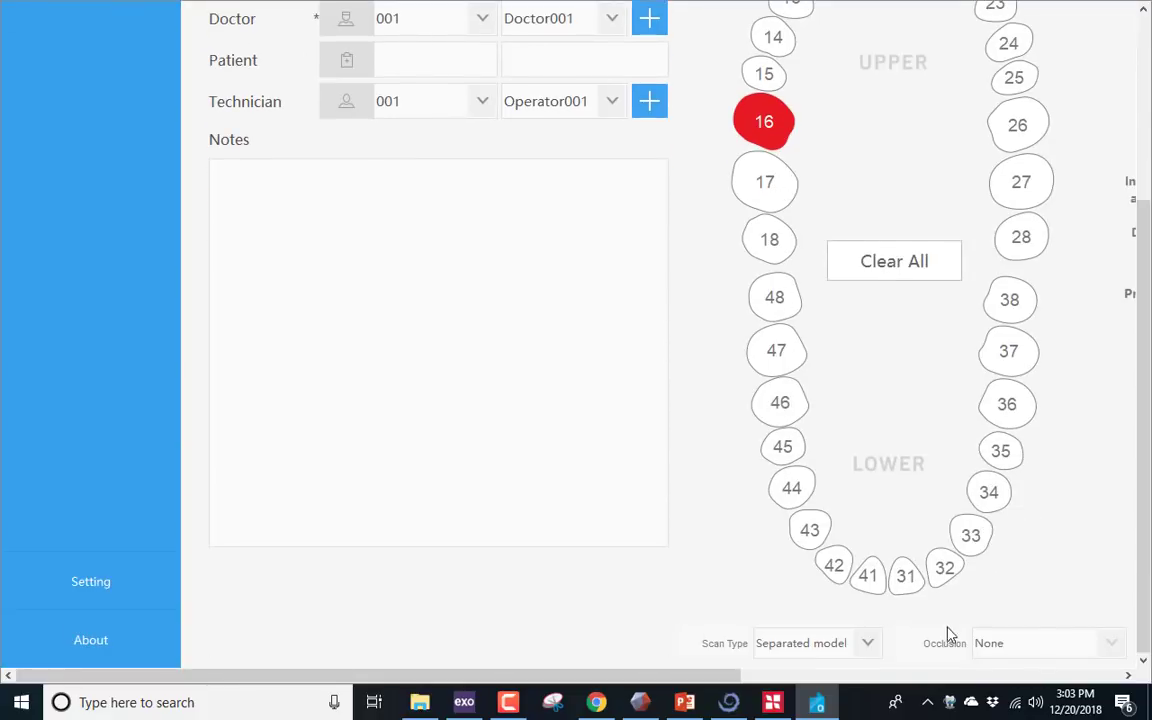
pyautogui.hscroll(5, 620, 675)
pyautogui.scroll(3, 946, 391)
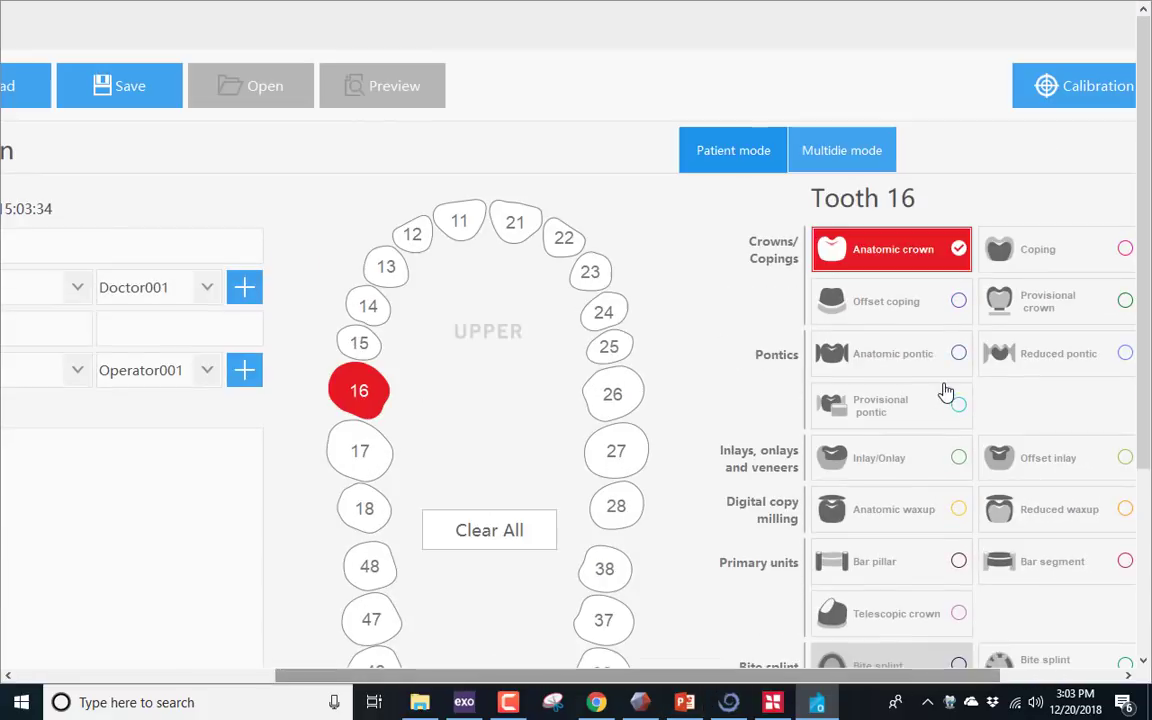
pyautogui.scroll(-1, 399, 532)
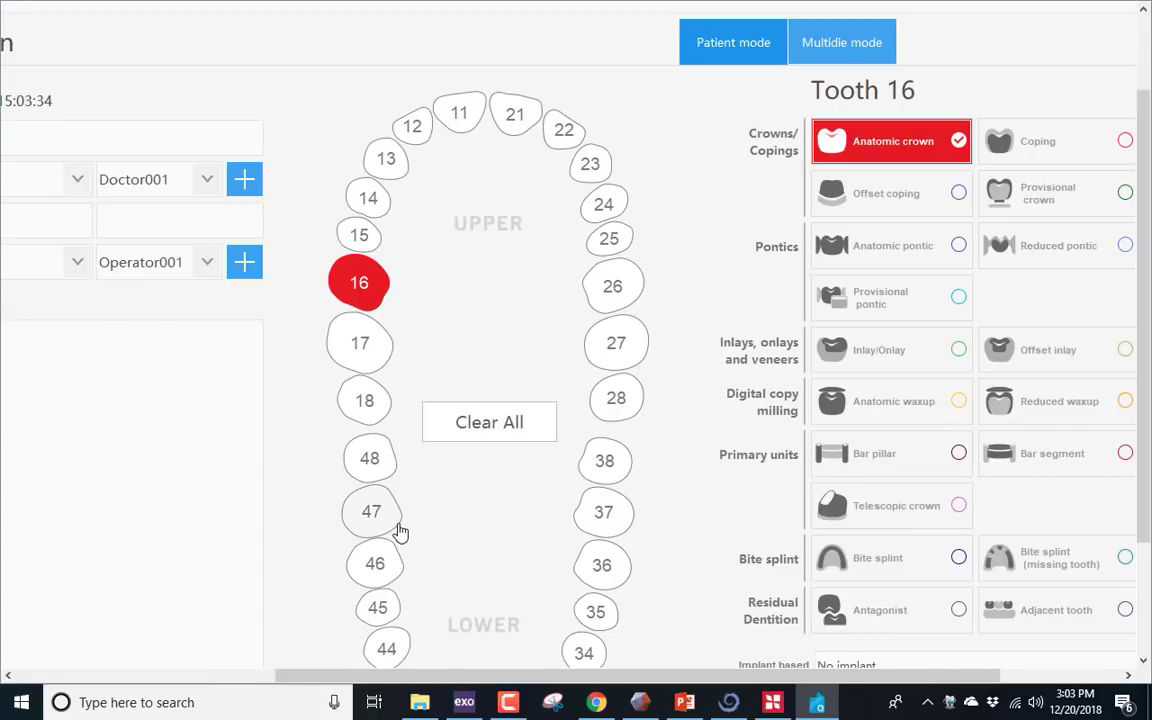
pyautogui.click(376, 566)
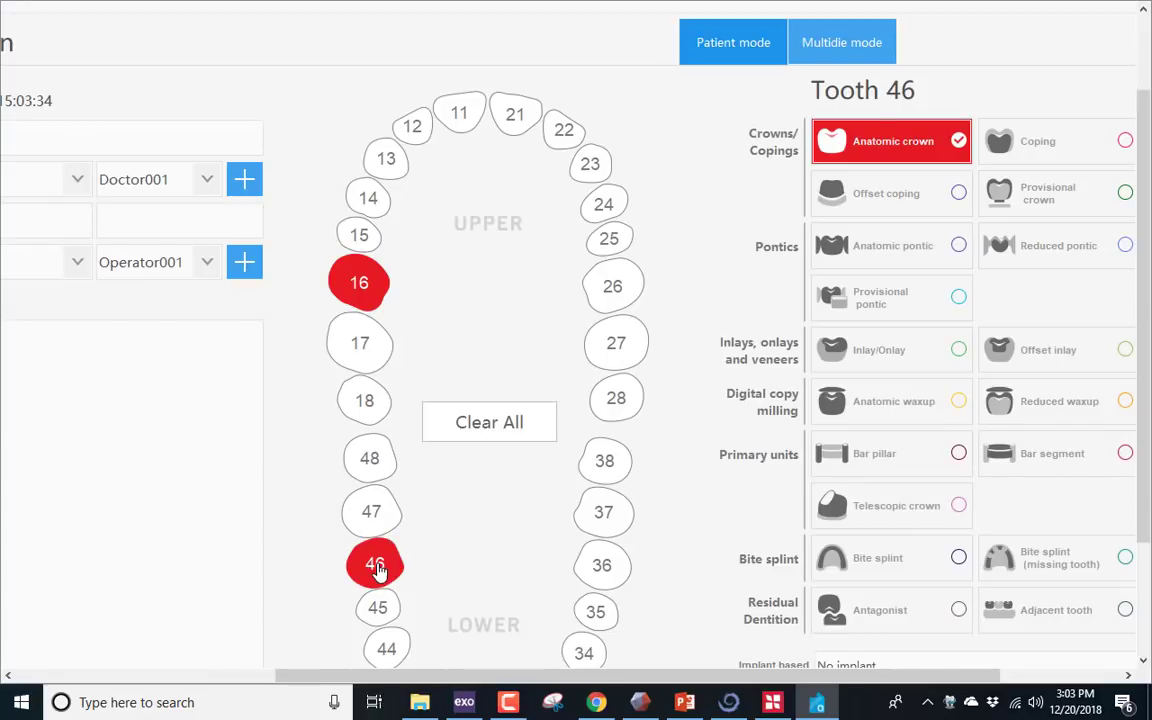
pyautogui.click(916, 624)
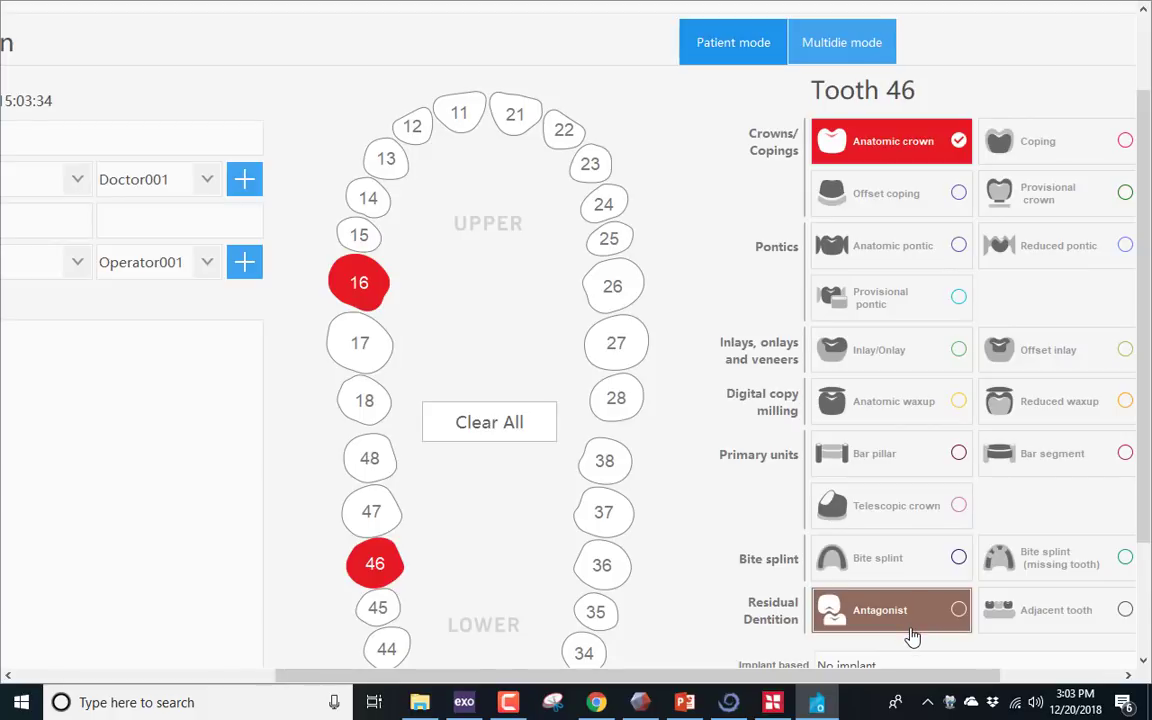
pyautogui.click(352, 569)
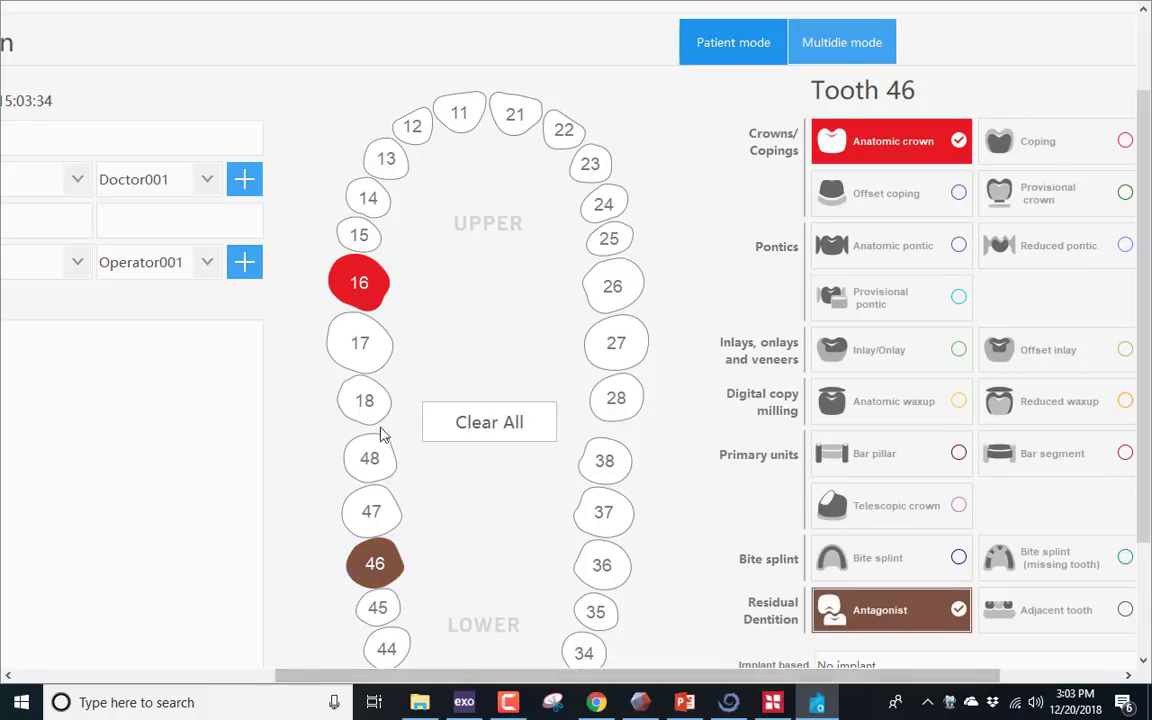
pyautogui.moveTo(437, 676); pyautogui.dragTo(212, 676)
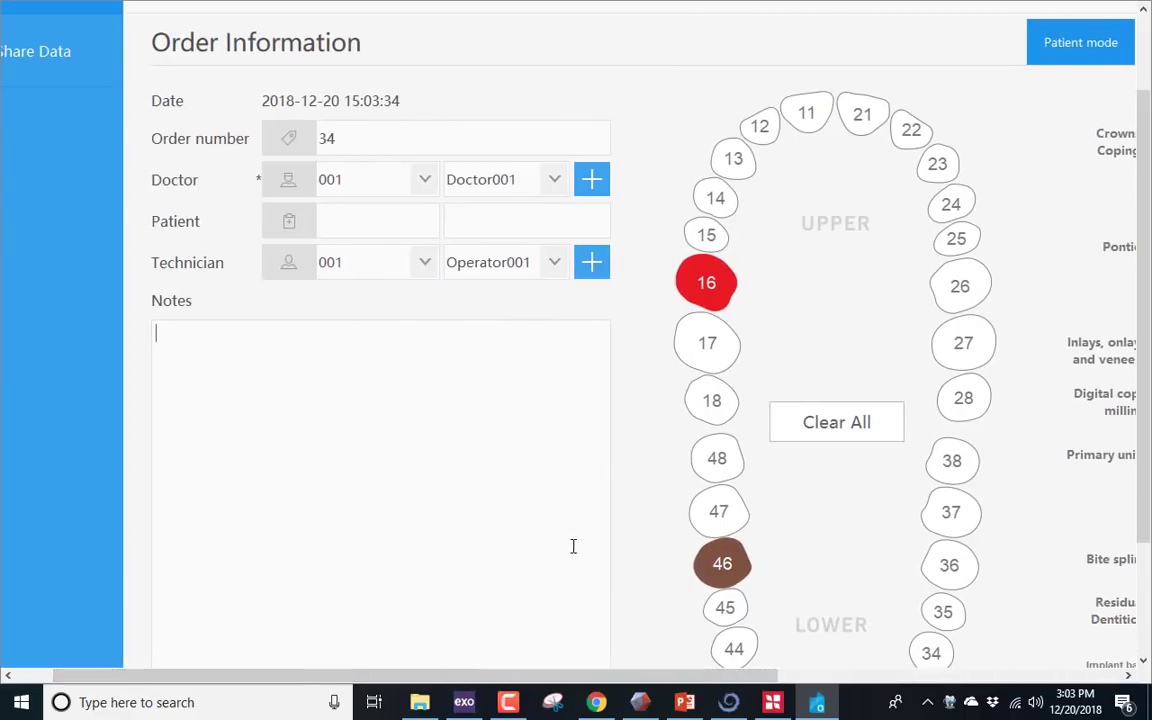
# Enter the patient's name, set scan type to Non separated model and occlusion to Two stone models occlusion.
pyautogui.write('WEDFe')
pyautogui.scroll(-2, 690, 410)
pyautogui.click(810, 645)
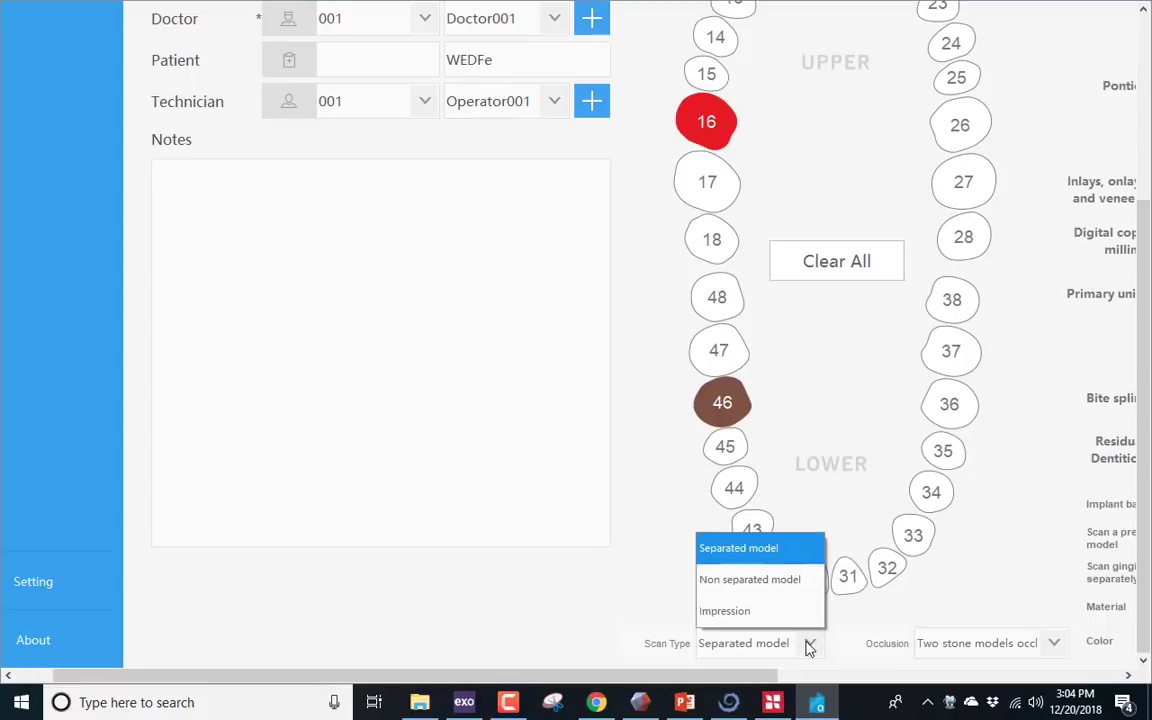
pyautogui.click(812, 587)
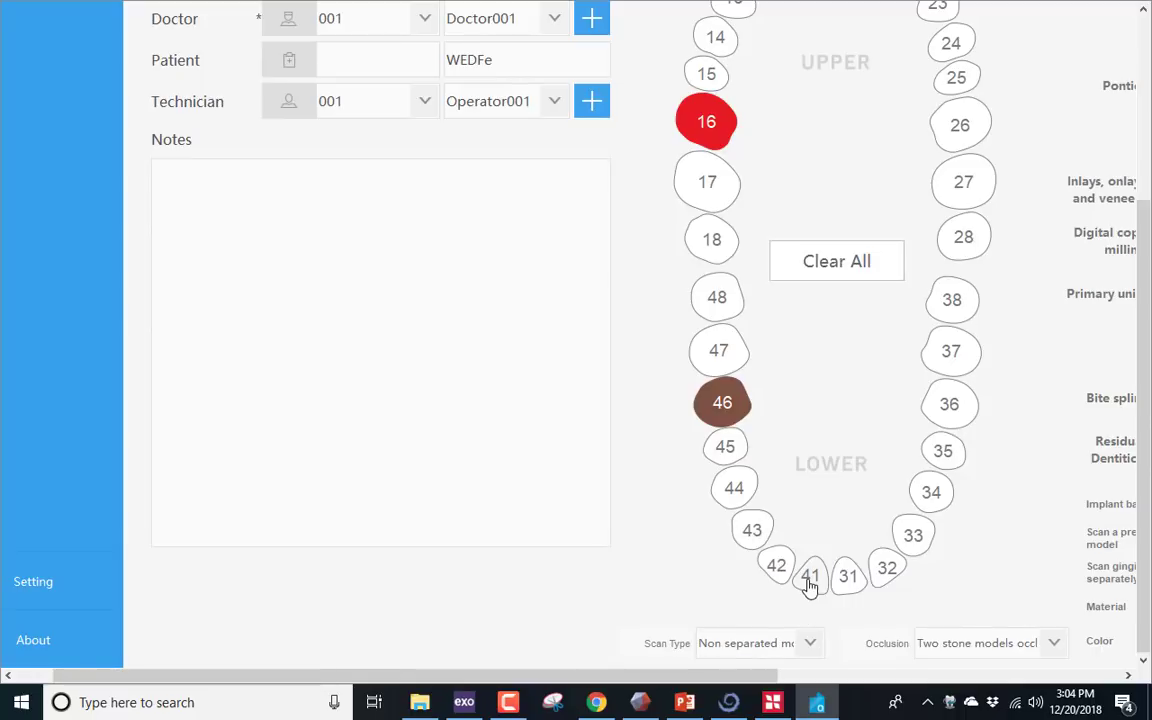
pyautogui.click(1055, 651)
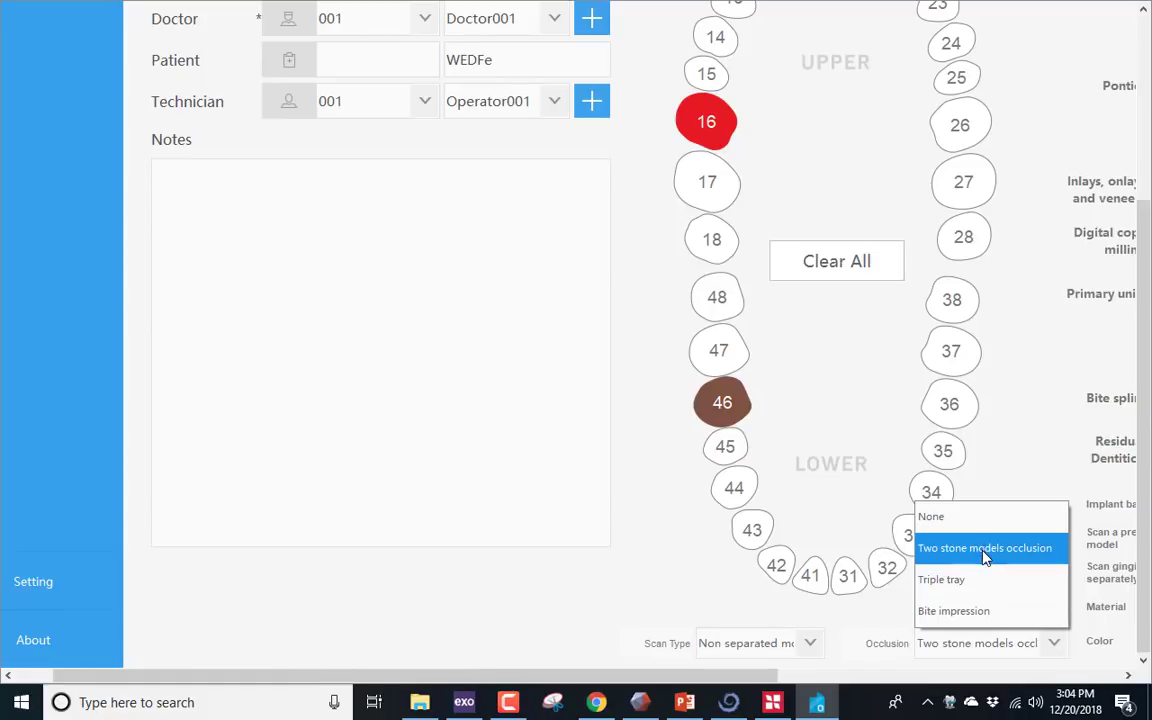
pyautogui.click(985, 549)
# Save the order and start its scanning session.
pyautogui.scroll(5, 560, 460)
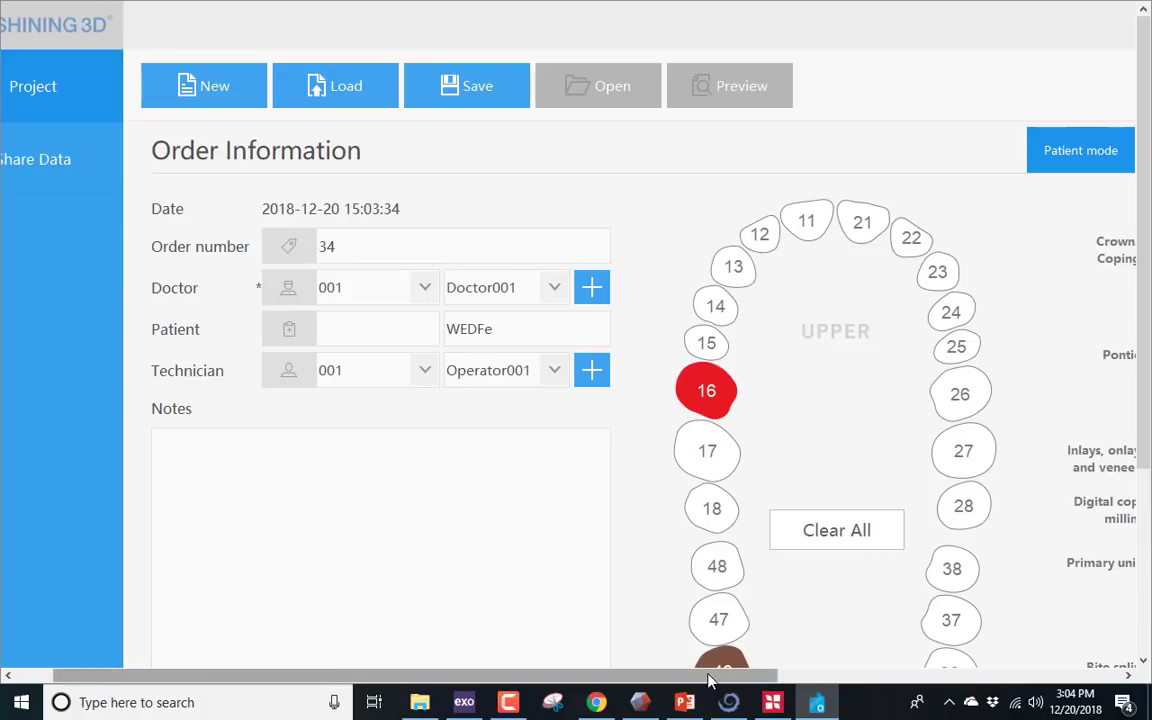
pyautogui.moveTo(708, 680); pyautogui.dragTo(993, 680)
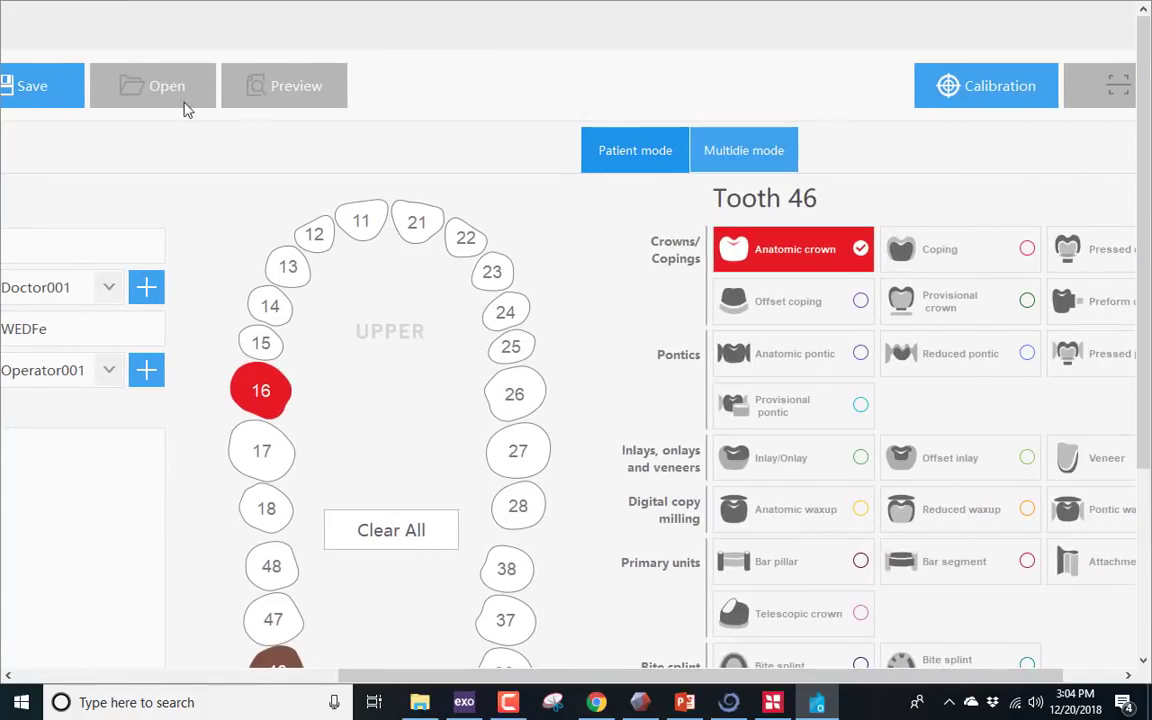
pyautogui.click(40, 90)
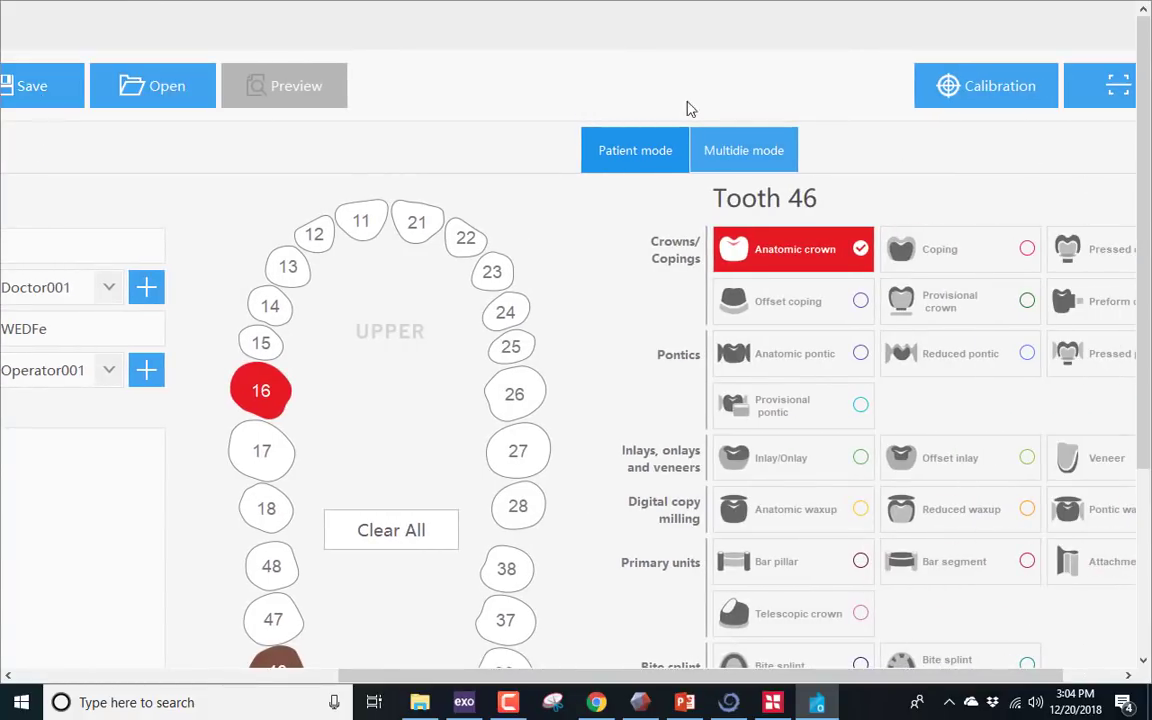
pyautogui.click(1118, 88)
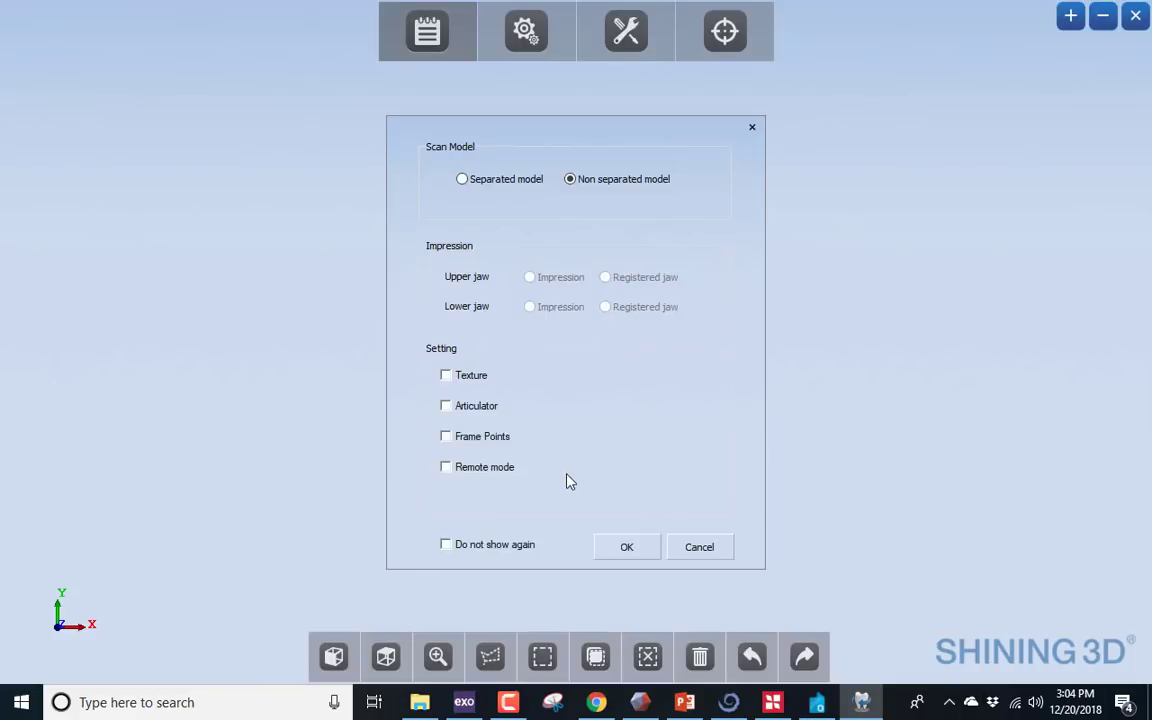
# Enable Articulator in the Scan Model dialog and confirm the settings.
pyautogui.click(478, 408)
pyautogui.click(630, 549)
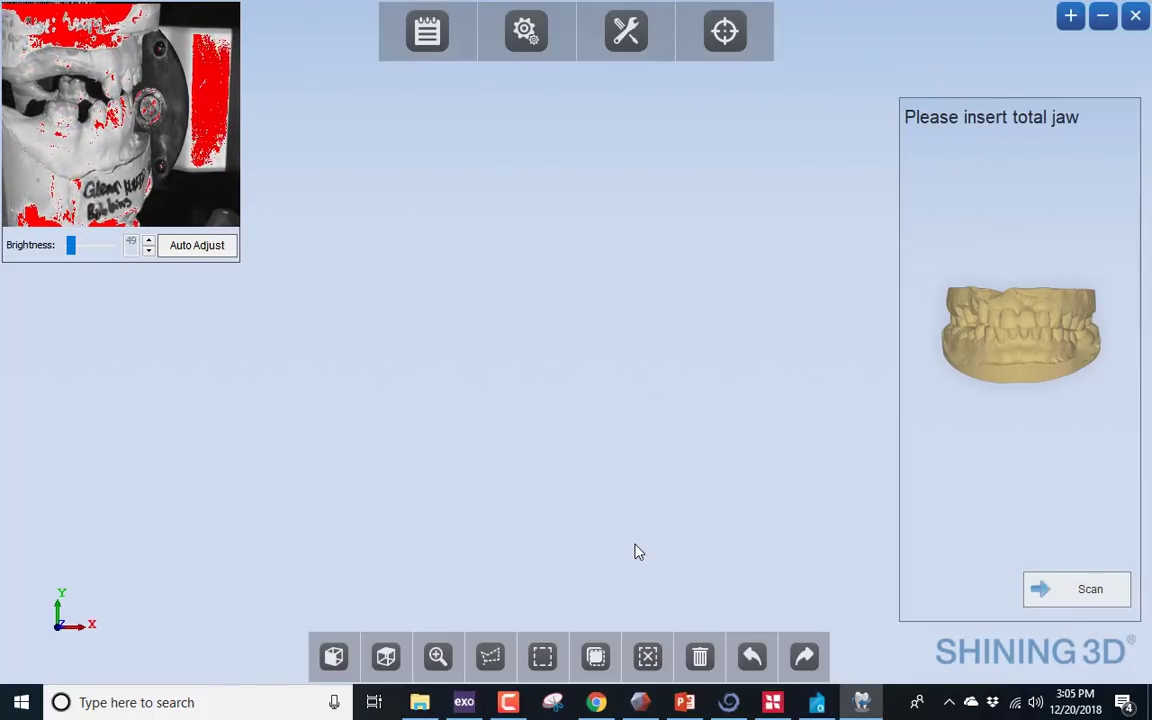
# Auto-adjust brightness, scan the total jaw, lower the cut height to -37.513, and proceed.
pyautogui.click(177, 247)
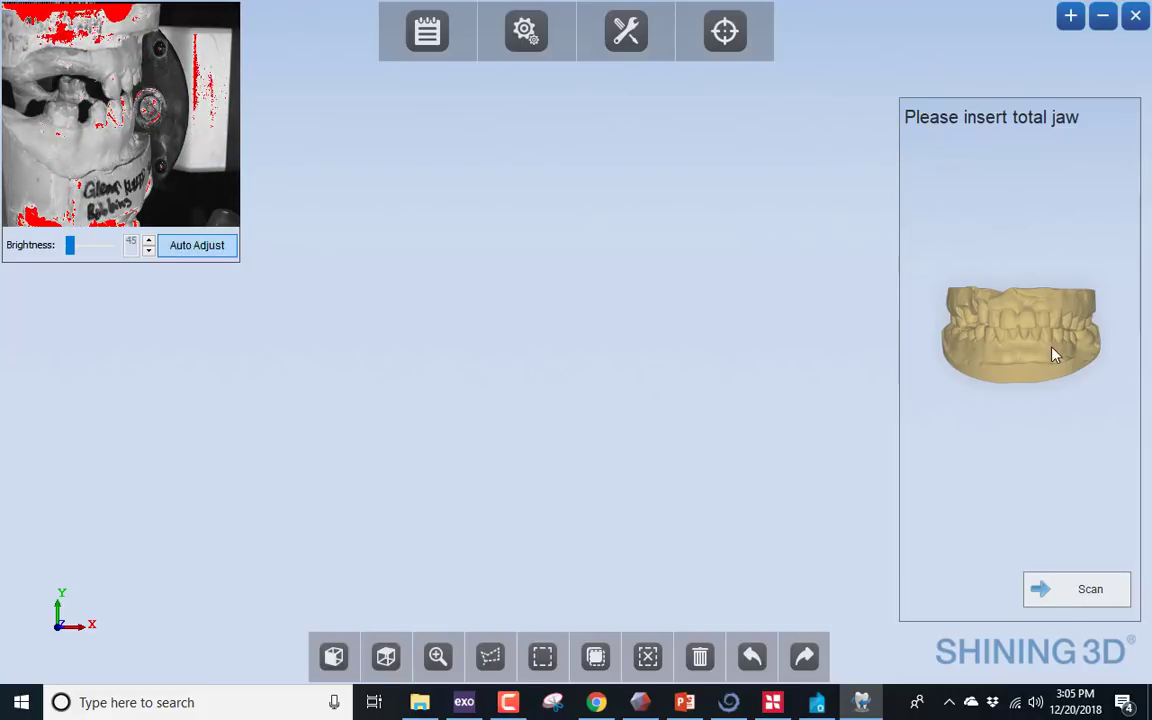
pyautogui.click(1080, 590)
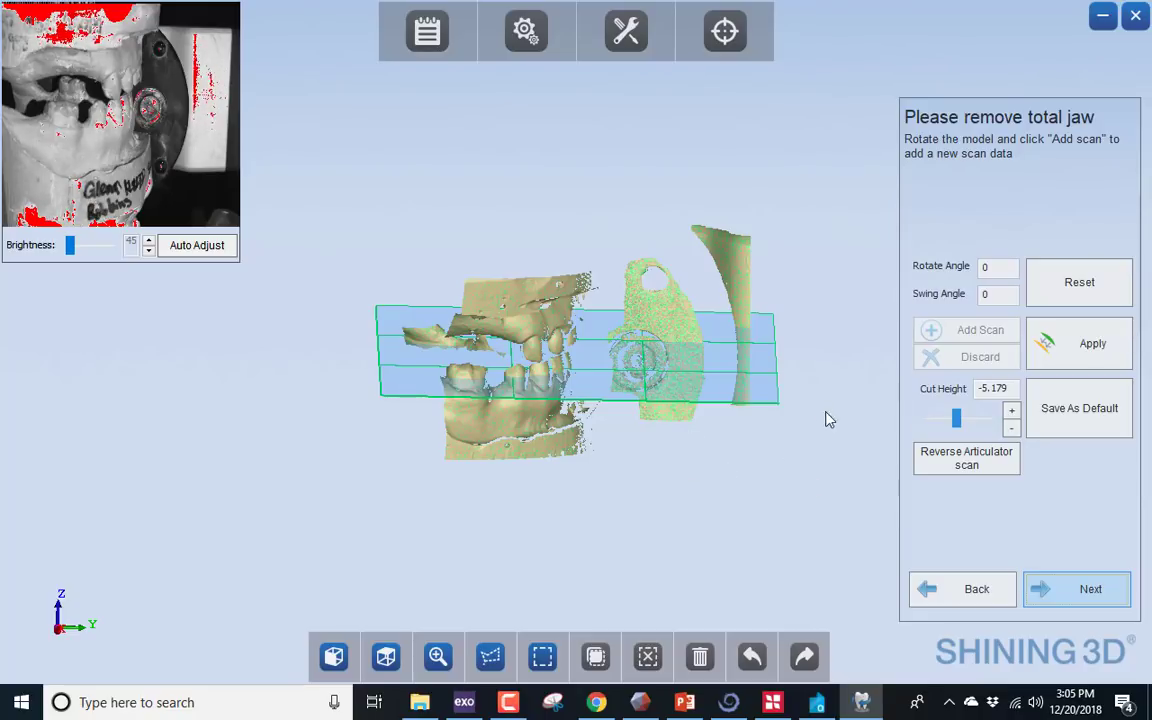
pyautogui.moveTo(957, 420); pyautogui.dragTo(932, 419)
pyautogui.moveTo(573, 491); pyautogui.dragTo(490, 440)
pyautogui.moveTo(746, 386); pyautogui.dragTo(475, 393)
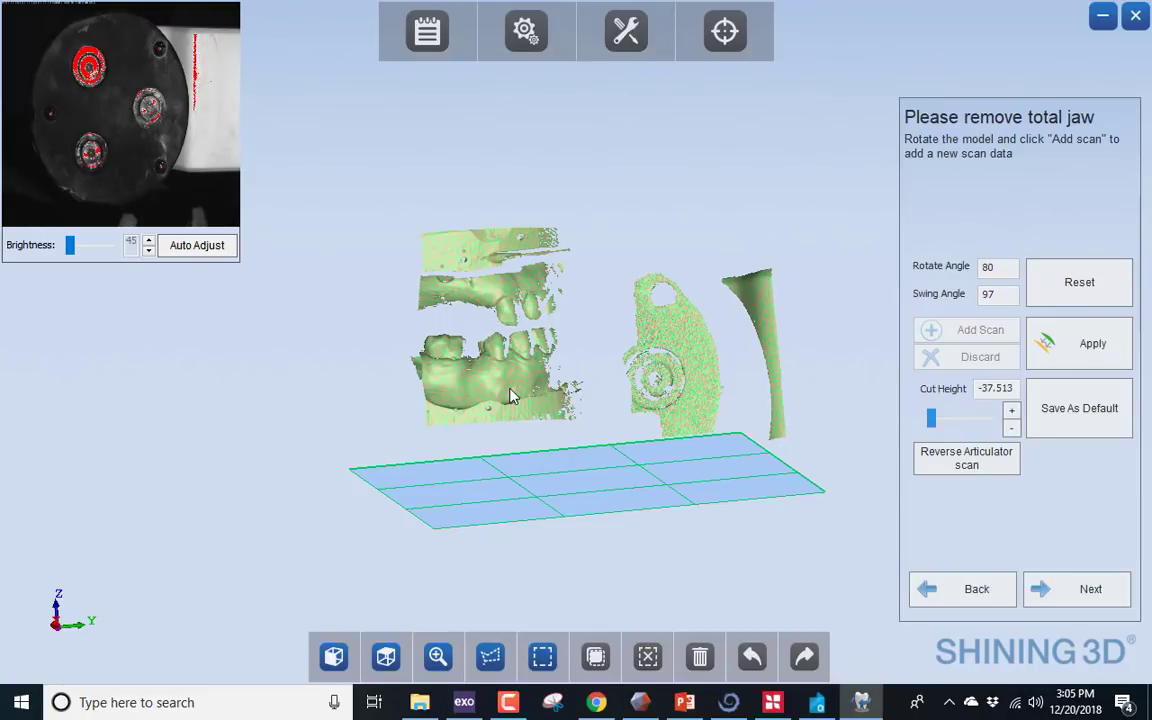
pyautogui.moveTo(496, 245); pyautogui.dragTo(547, 320)
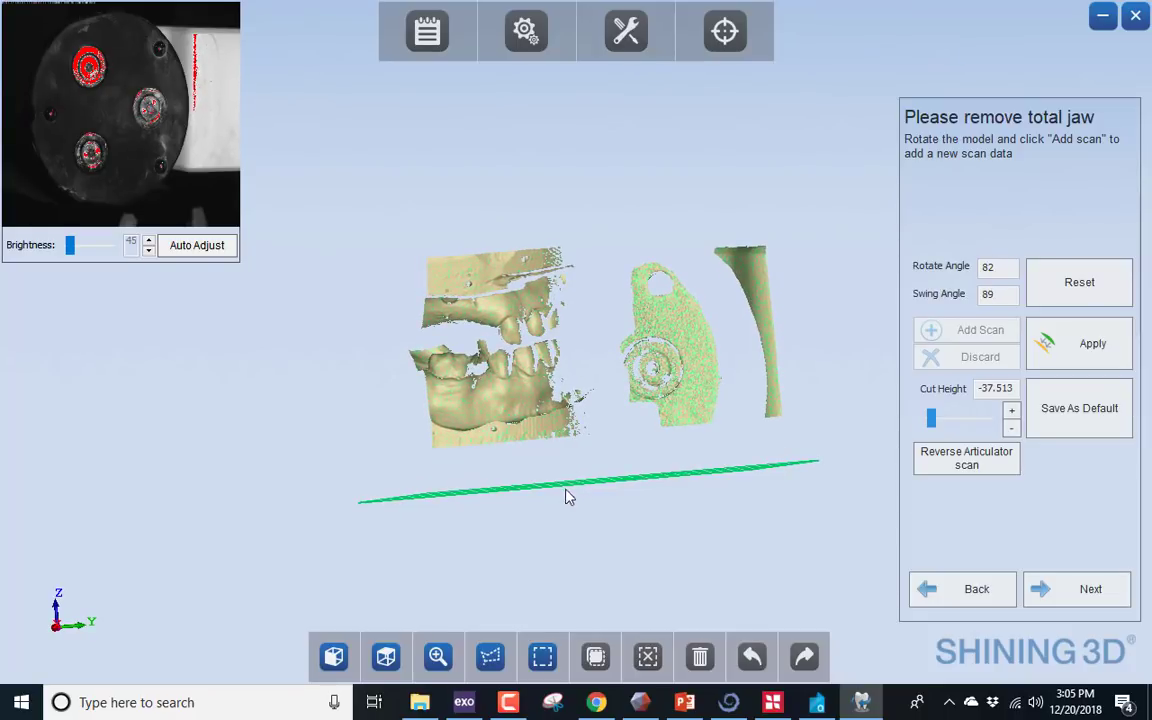
pyautogui.click(1108, 598)
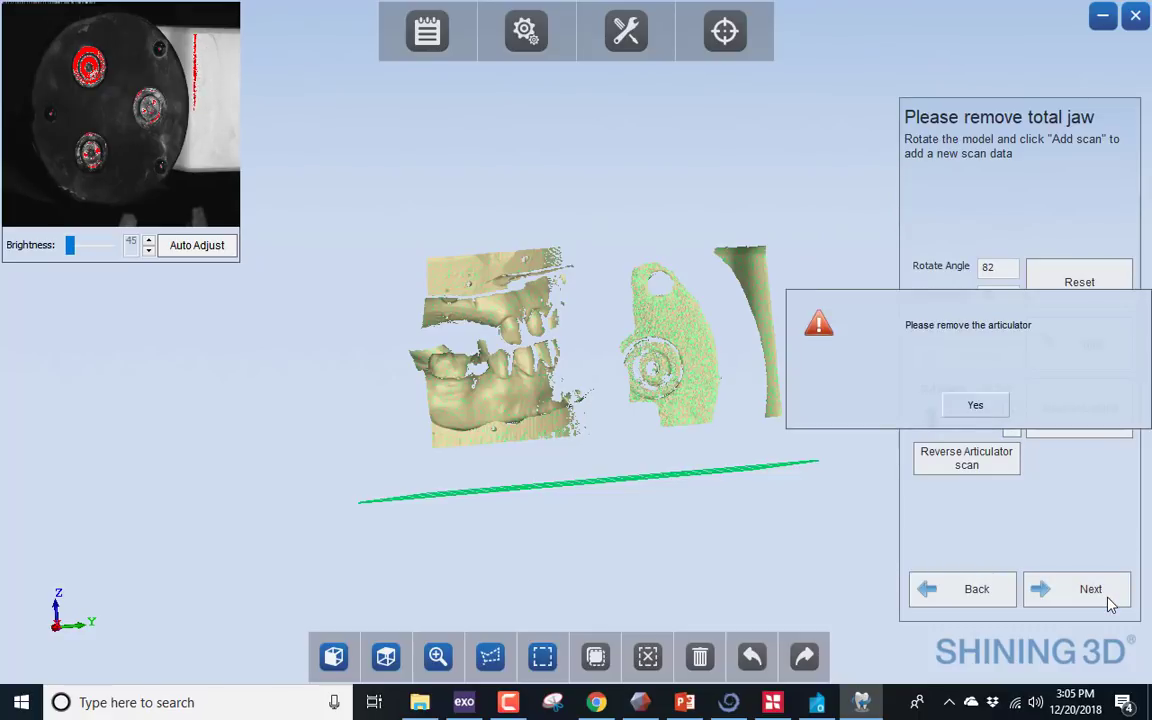
# Accept the articulator removal warning, auto-adjust brightness, and start scanning the lower jaw.
pyautogui.click(951, 410)
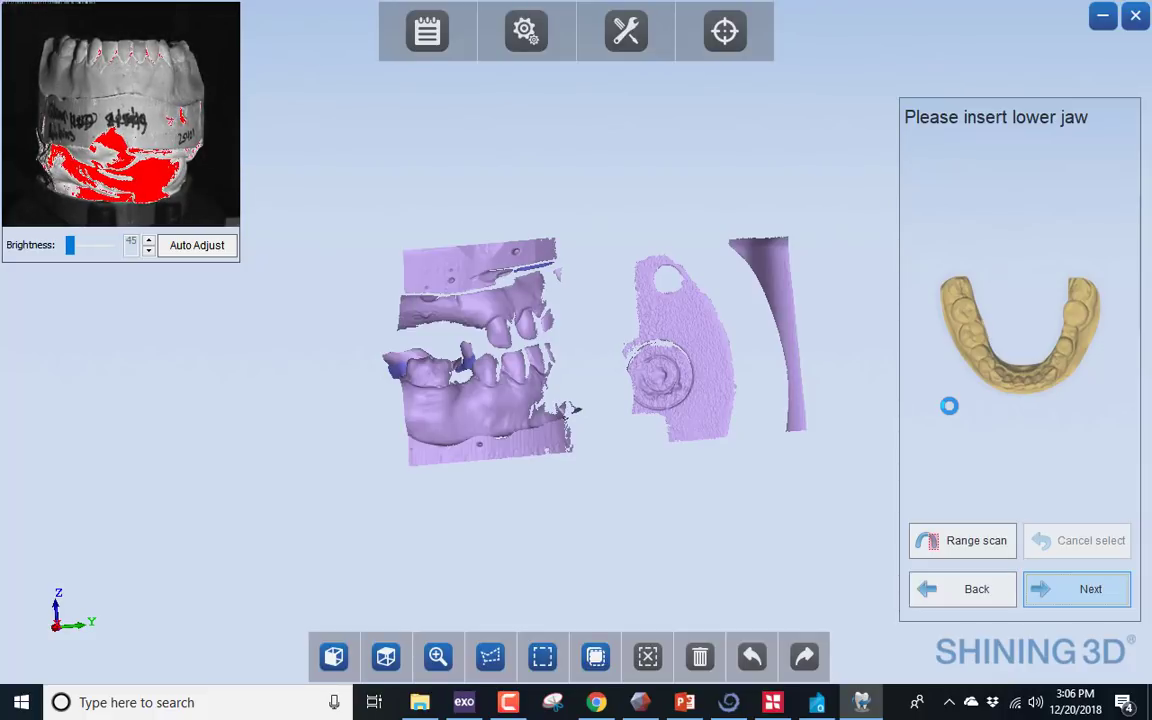
pyautogui.click(197, 245)
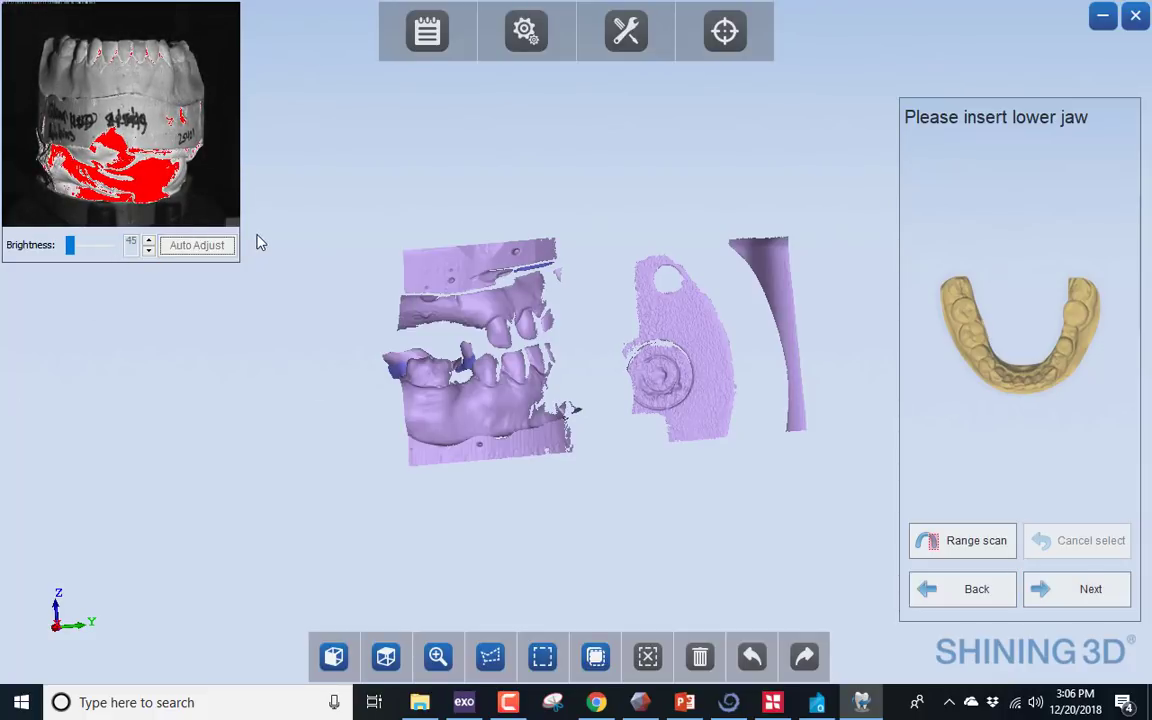
pyautogui.click(1102, 593)
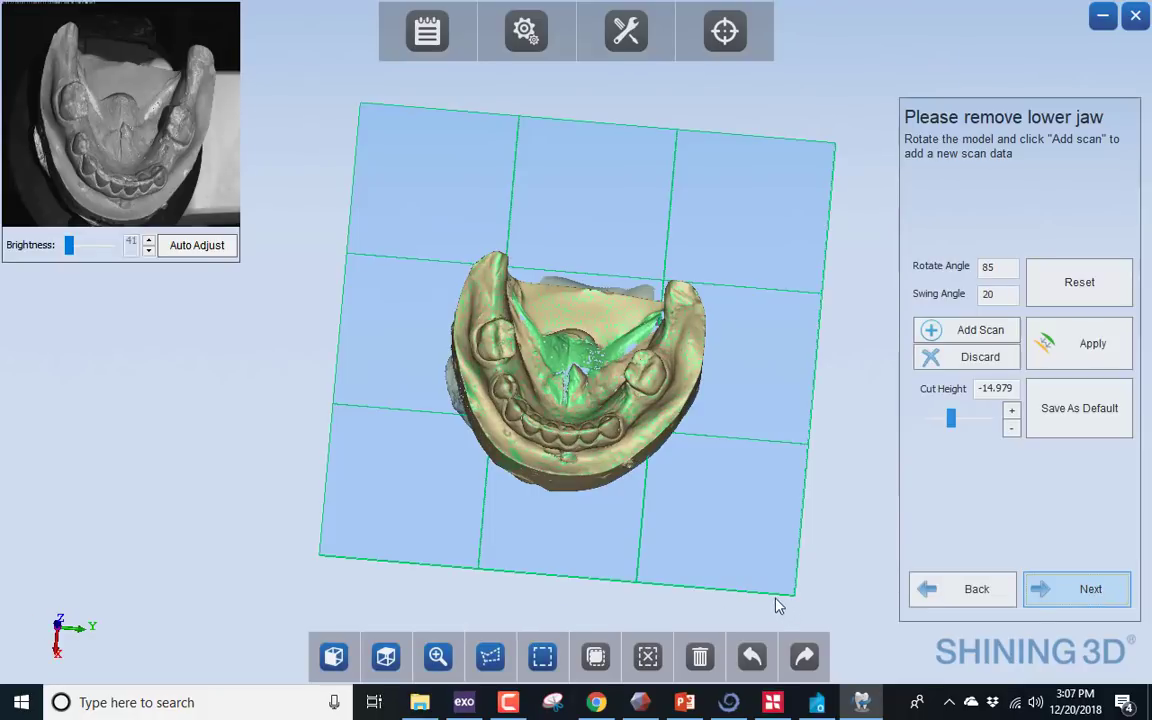
# Lower the cut height to -23.581 and add a scan of the lower jaw's inside.
pyautogui.moveTo(779, 605); pyautogui.dragTo(672, 449)
pyautogui.scroll(5, 672, 449)
pyautogui.moveTo(584, 428); pyautogui.dragTo(608, 317)
pyautogui.moveTo(949, 414); pyautogui.dragTo(946, 414)
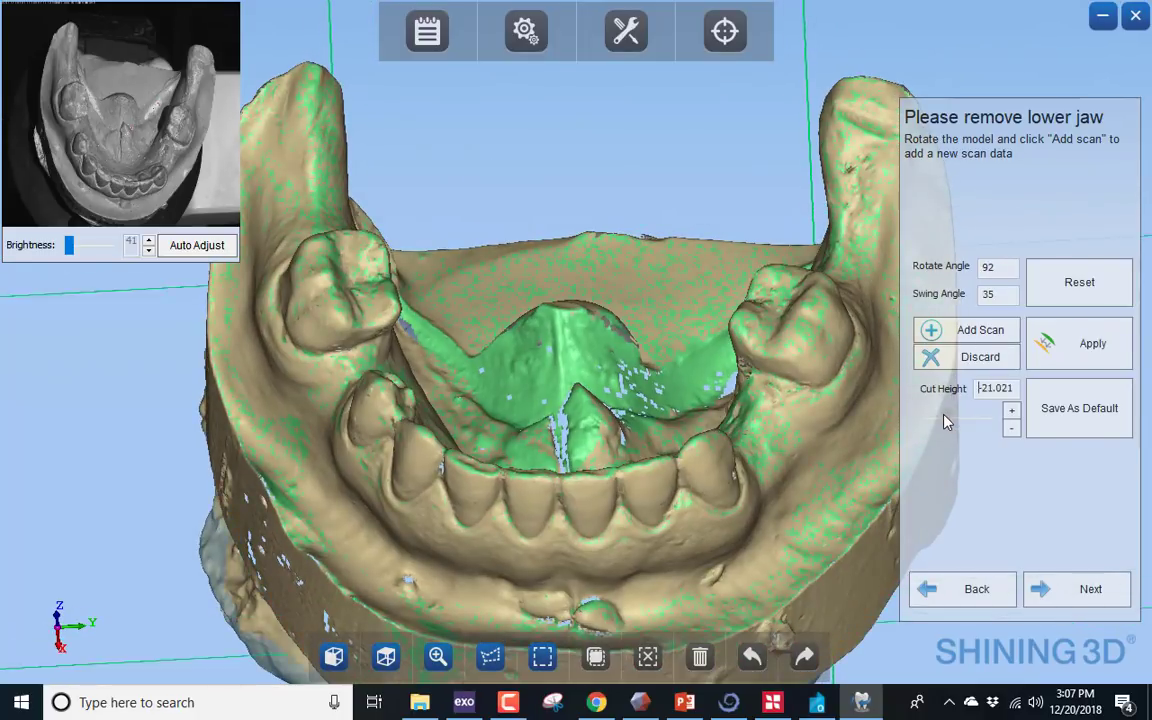
pyautogui.moveTo(617, 437); pyautogui.dragTo(470, 522)
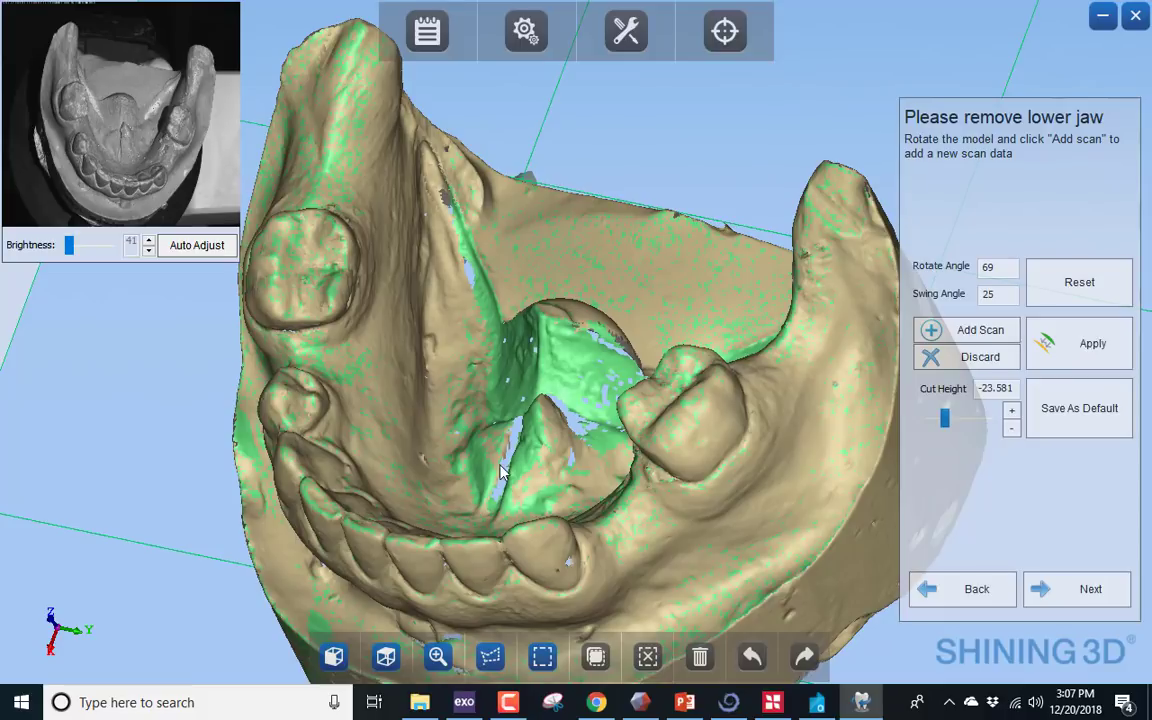
pyautogui.click(977, 330)
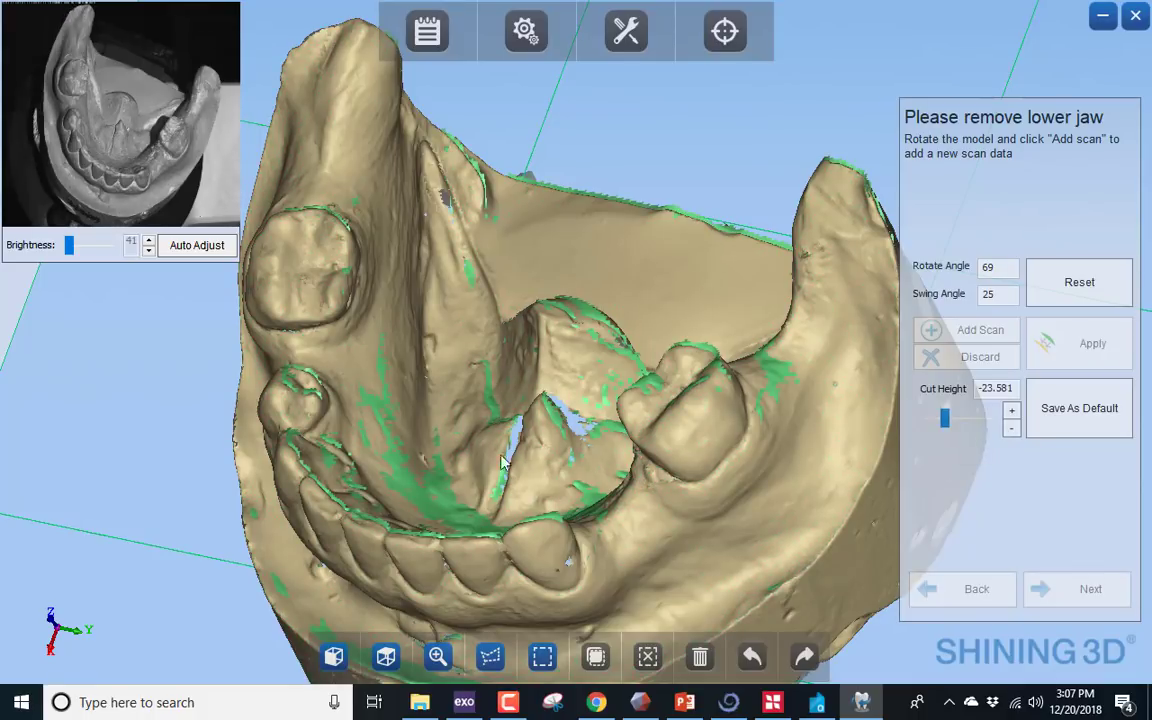
# Add two more lower jaw scans from new angles, then continue to the upper jaw.
pyautogui.moveTo(764, 471); pyautogui.dragTo(851, 502)
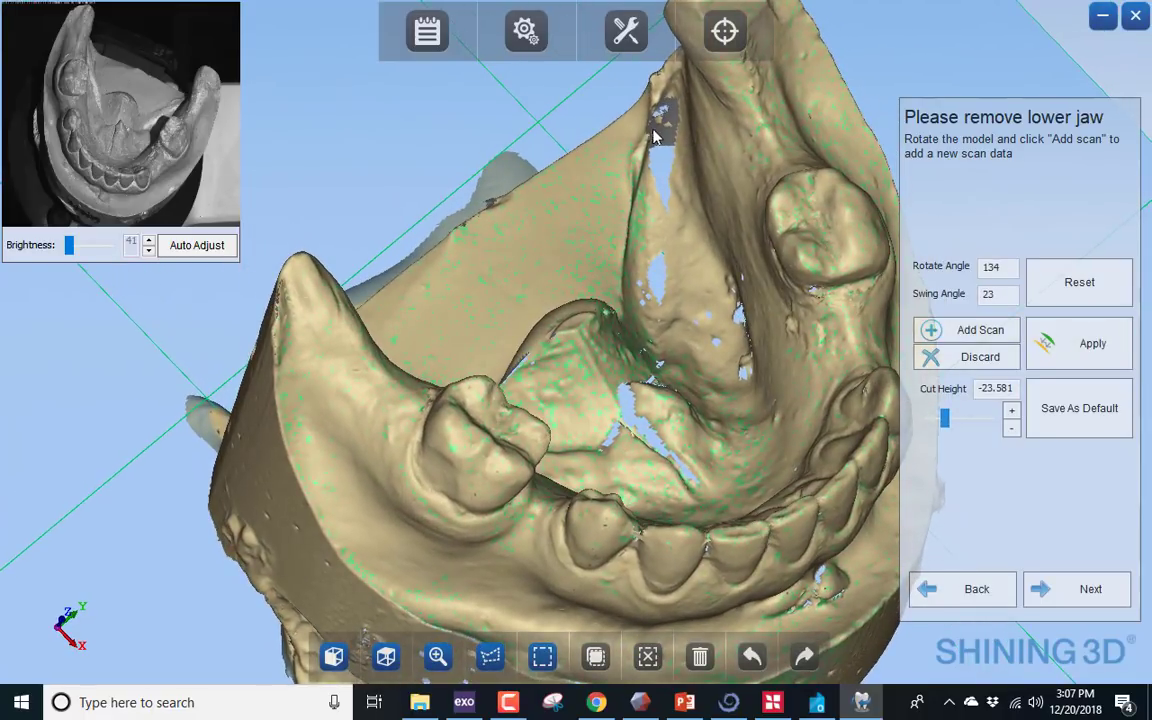
pyautogui.click(972, 340)
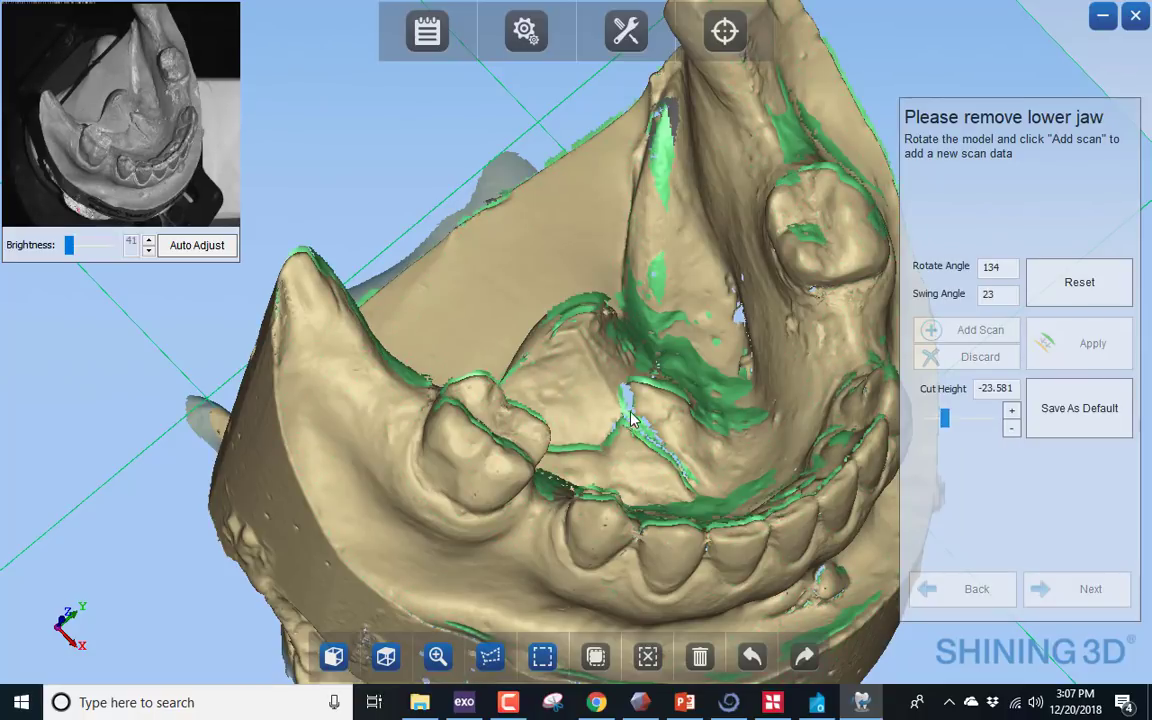
pyautogui.moveTo(740, 455); pyautogui.dragTo(672, 212)
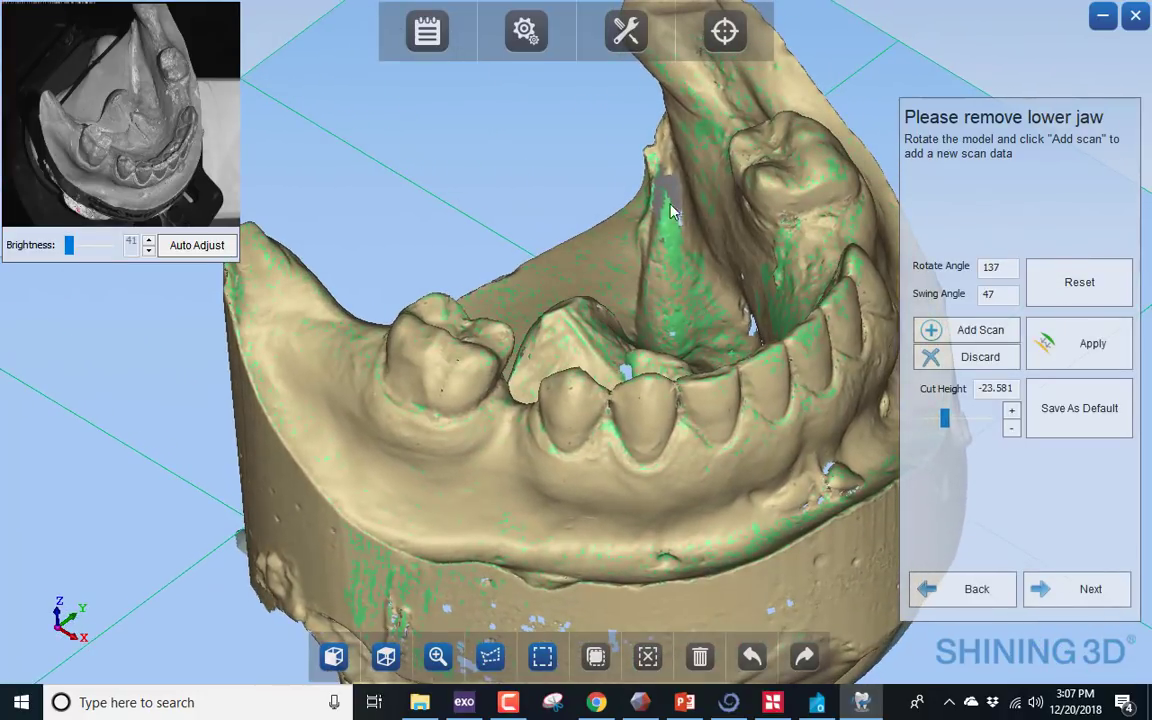
pyautogui.click(972, 329)
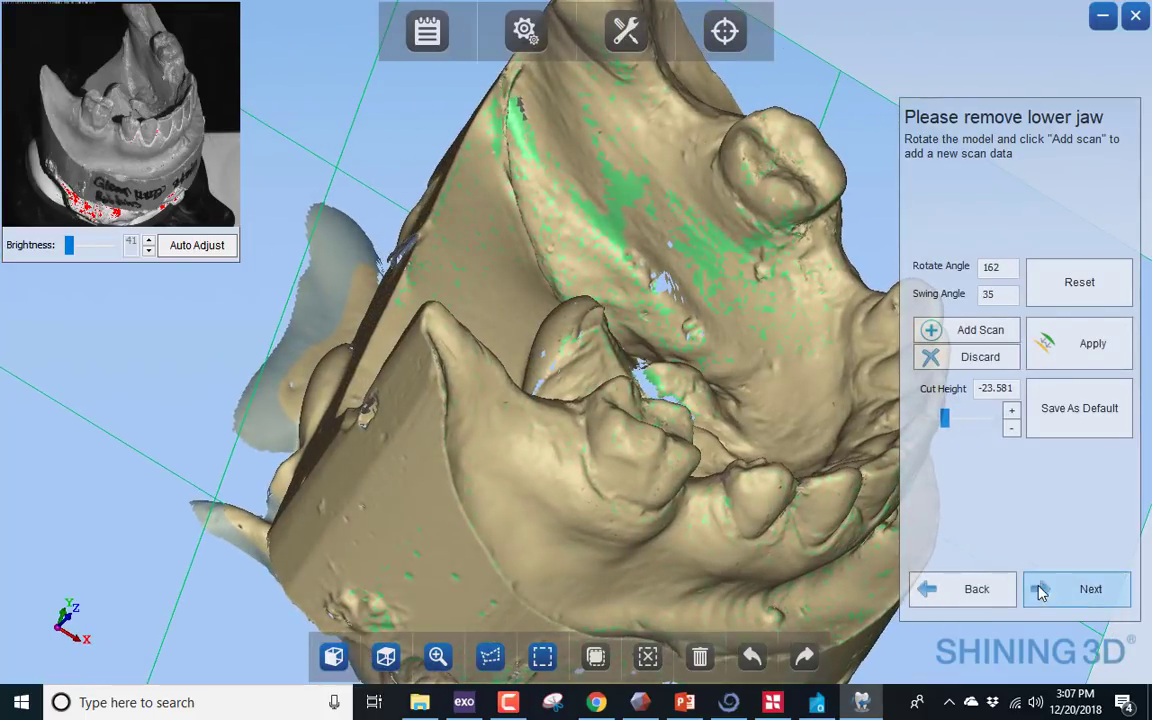
pyautogui.click(1117, 592)
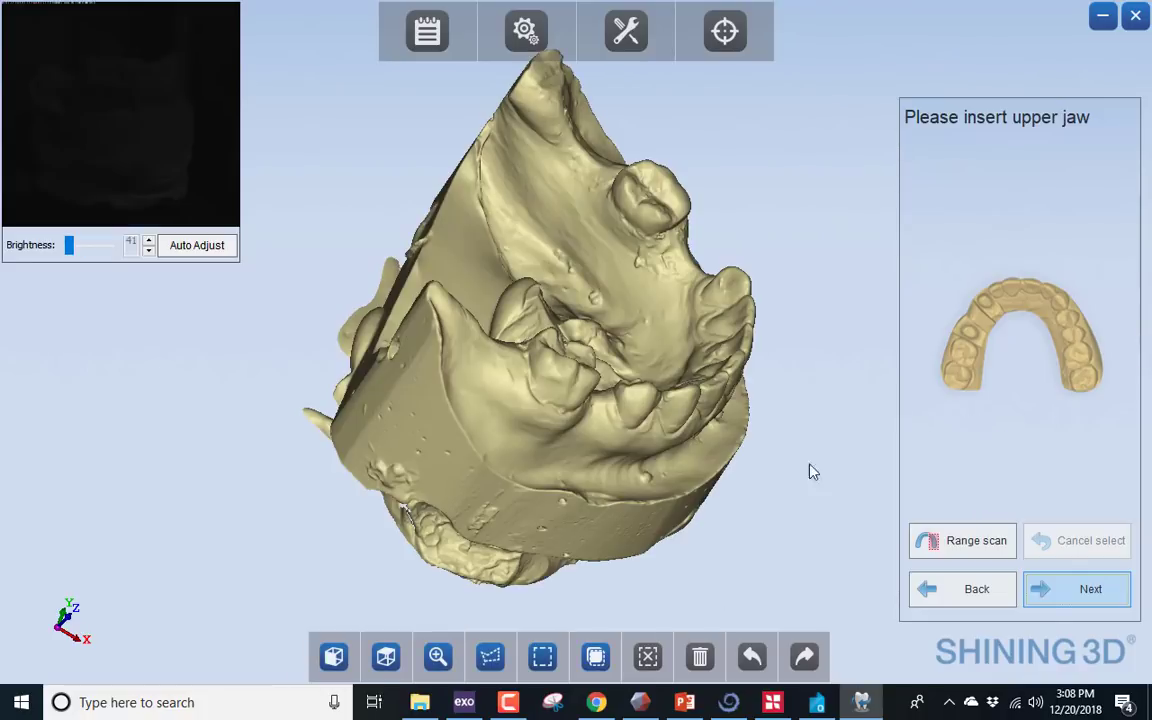
# Scan the upper jaw, check it from above, and move on to lower jaw alignment.
pyautogui.moveTo(643, 418); pyautogui.dragTo(535, 197, button='right')
pyautogui.scroll(-3, 715, 380)
pyautogui.moveTo(715, 380); pyautogui.dragTo(280, 428, button='right')
pyautogui.scroll(3, 670, 428)
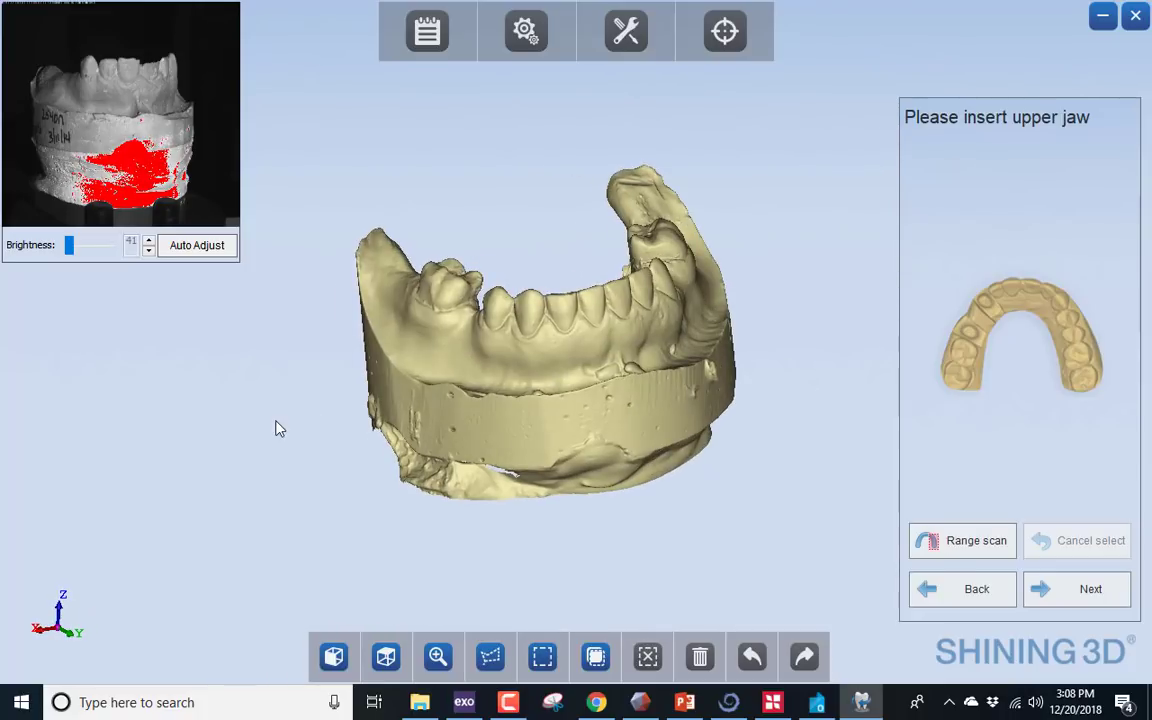
pyautogui.click(1045, 592)
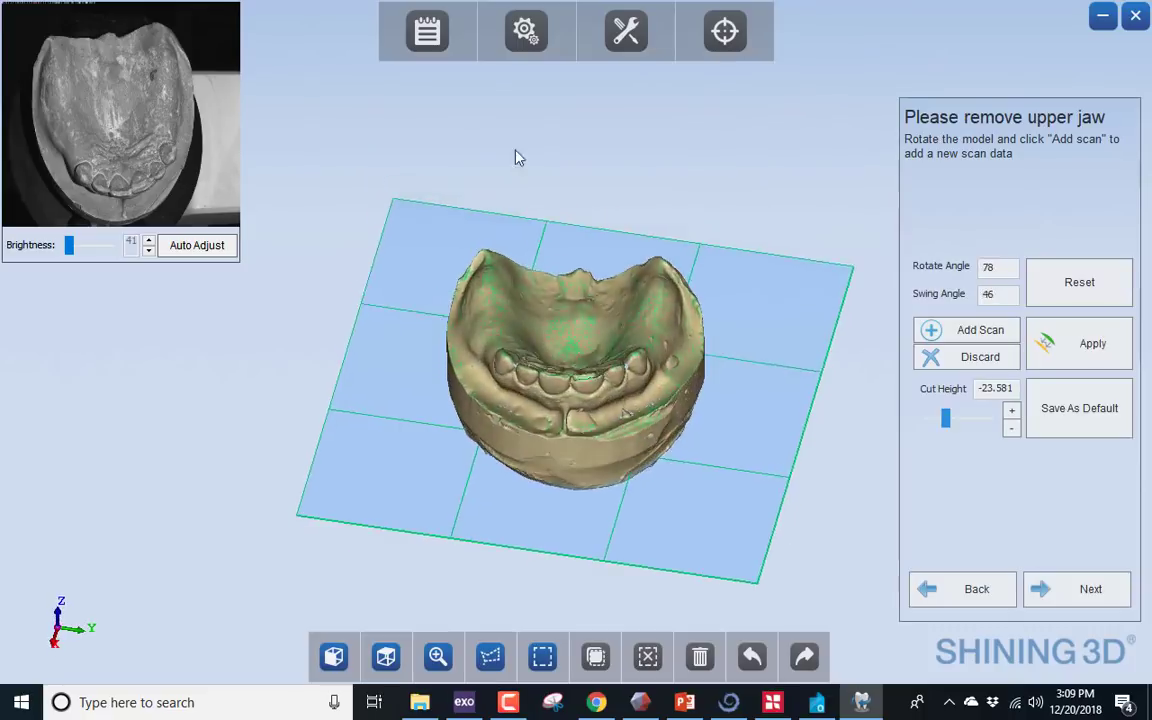
pyautogui.moveTo(517, 157); pyautogui.dragTo(312, 386)
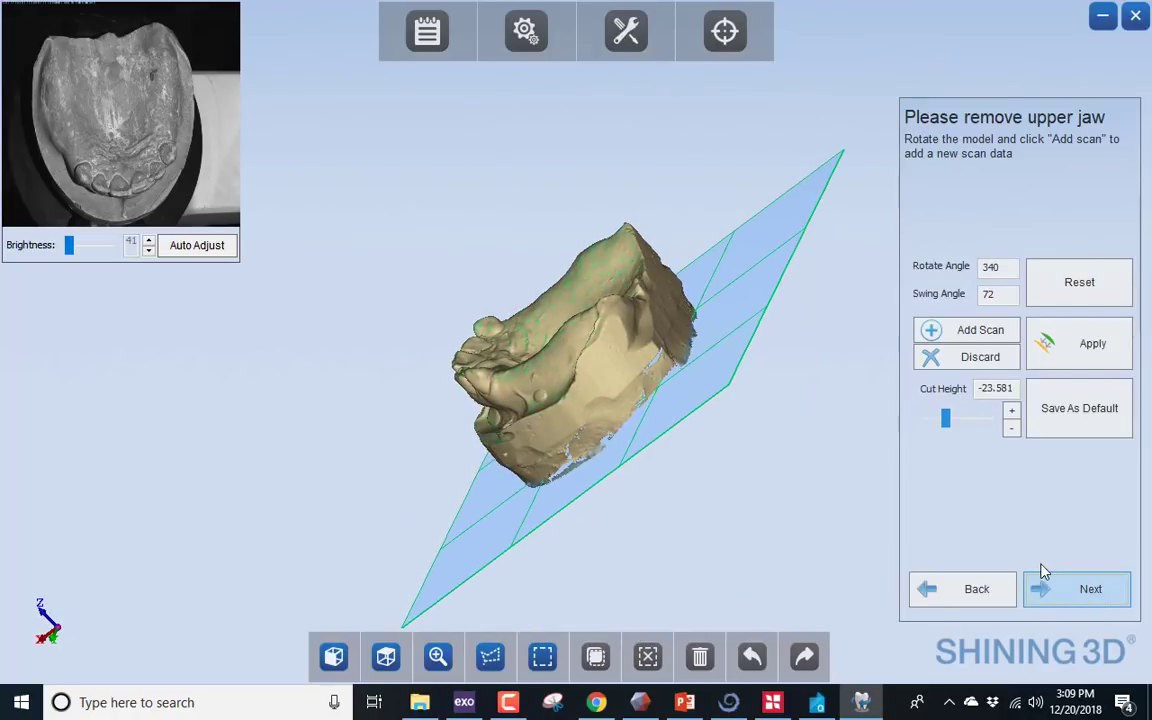
pyautogui.click(1095, 600)
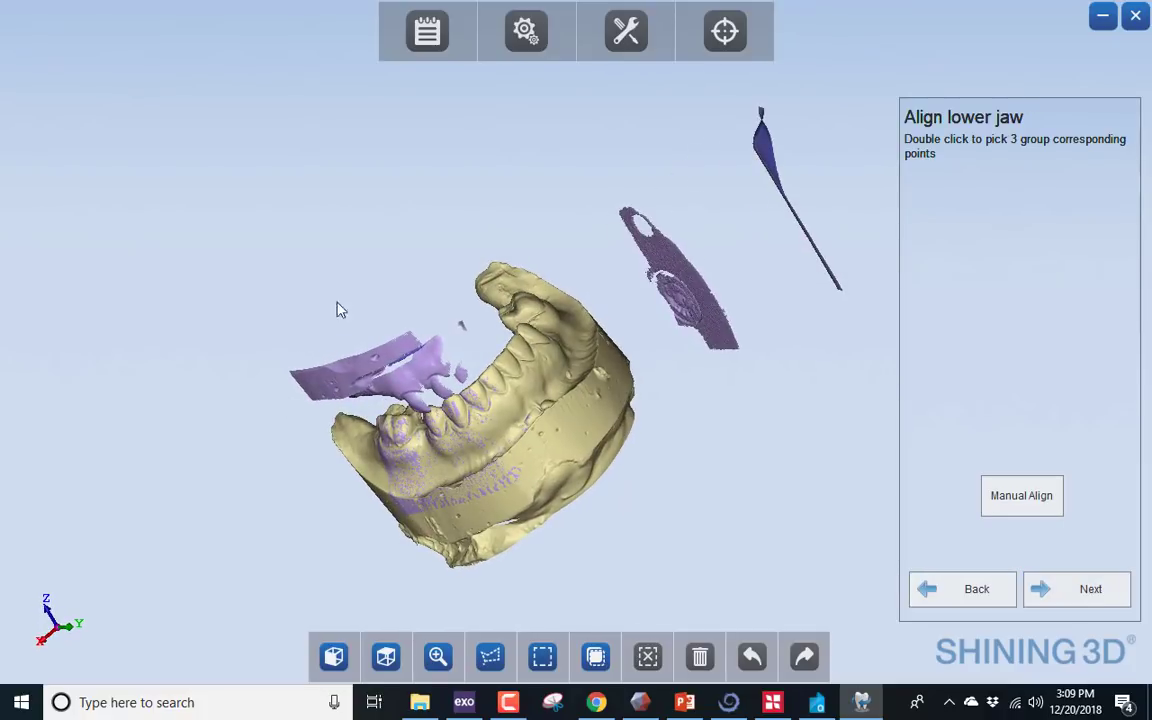
# Accept the lower and upper jaw alignments and inspect the combined model at the trim step.
pyautogui.scroll(5, 417, 298)
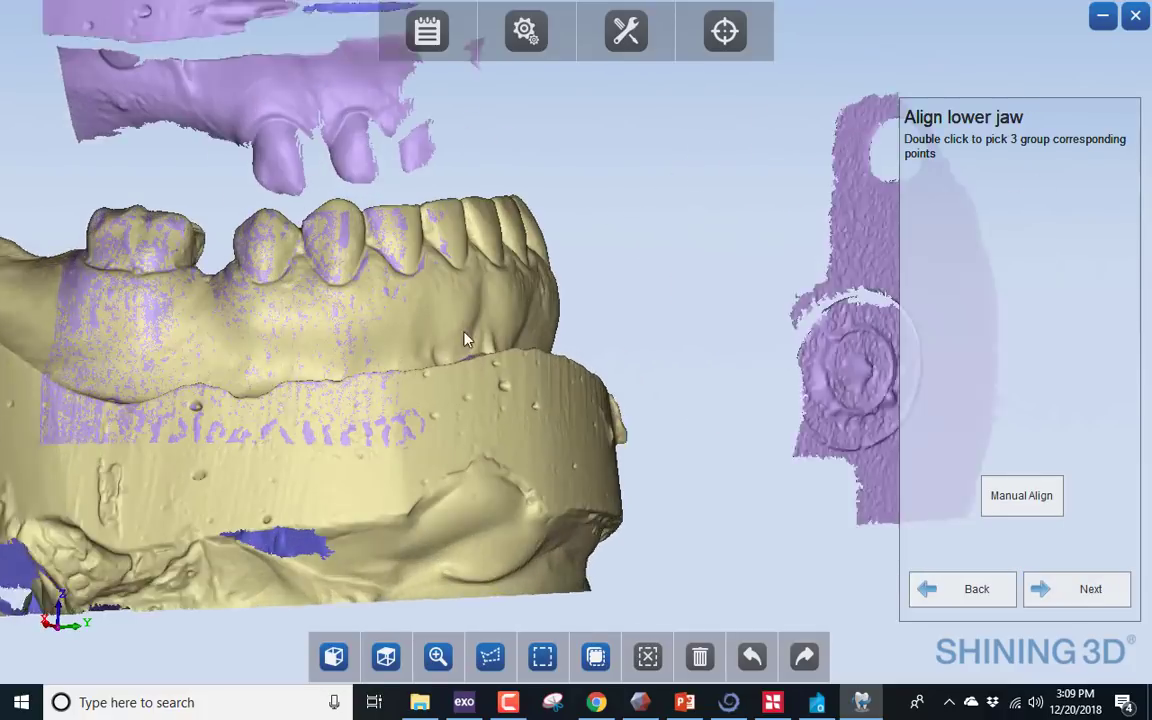
pyautogui.scroll(-5, 455, 297)
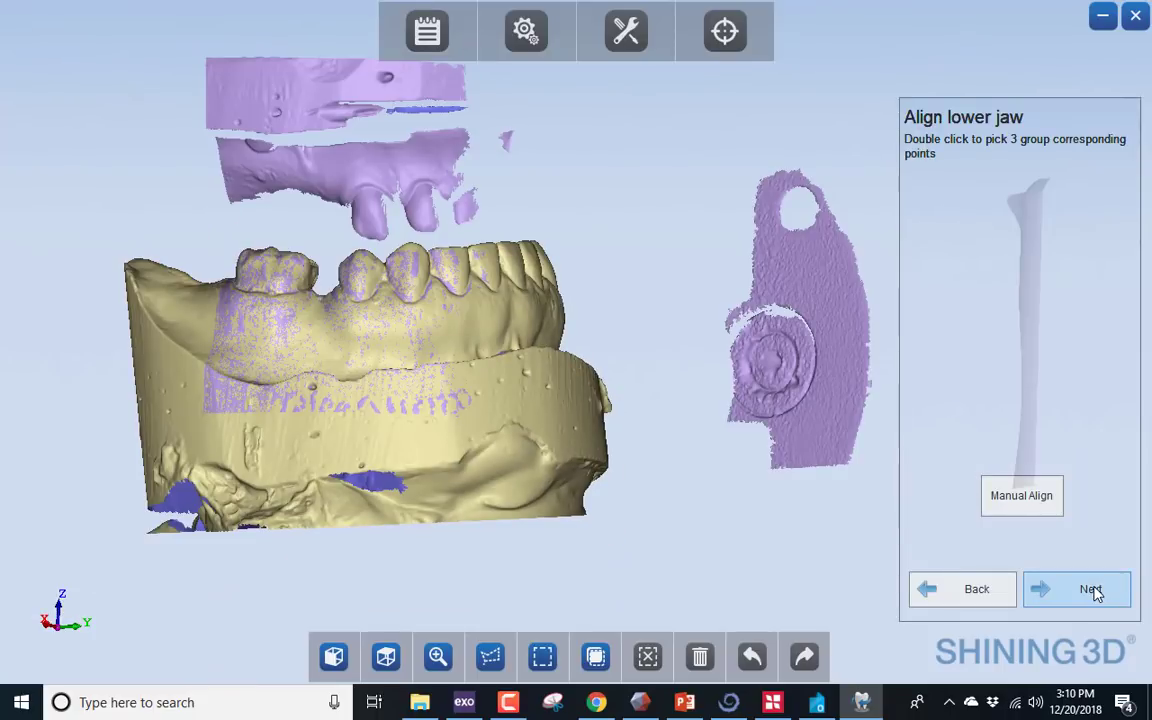
pyautogui.click(1085, 580)
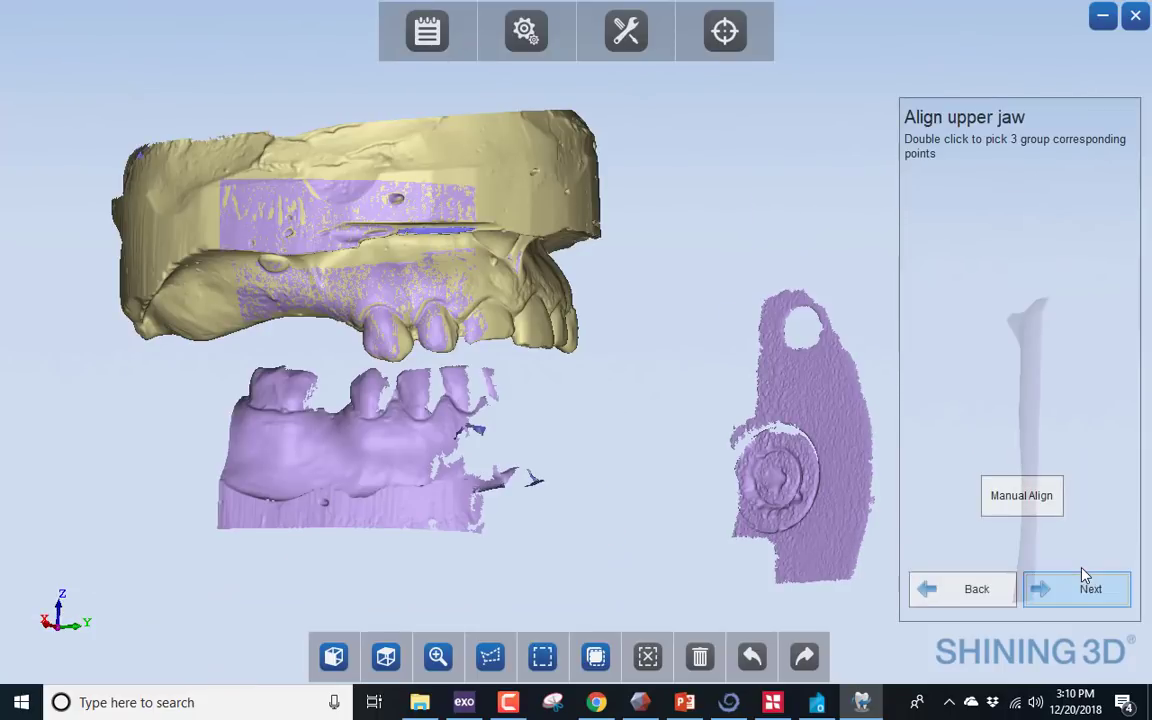
pyautogui.click(1083, 596)
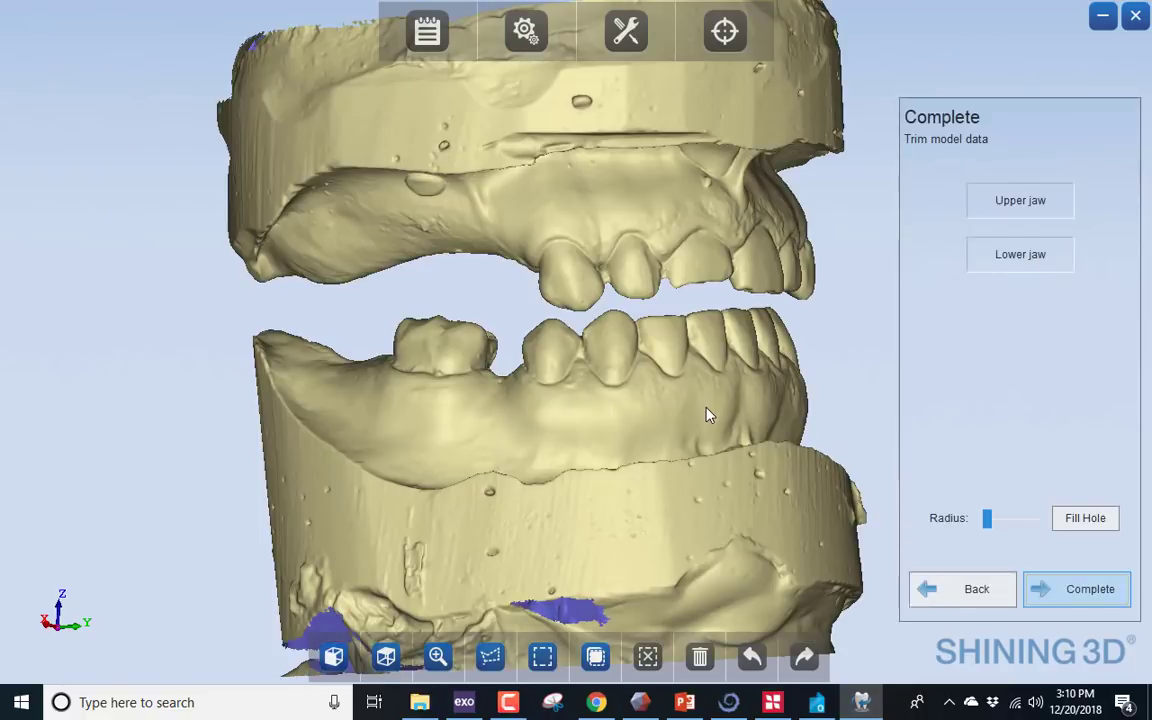
pyautogui.moveTo(706, 415); pyautogui.dragTo(489, 411)
pyautogui.scroll(-5, 710, 383)
pyautogui.moveTo(710, 383)
pyautogui.mouseDown()
pyautogui.moveTo(505, 338)
pyautogui.moveTo(491, 312)
pyautogui.moveTo(478, 360)
pyautogui.moveTo(663, 373)
pyautogui.moveTo(720, 391)
pyautogui.mouseUp()
pyautogui.scroll(5, 491, 312)
pyautogui.scroll(-4, 676, 424)
# Trim away the lower jaw model's base with a rectangle selection.
pyautogui.moveTo(656, 410); pyautogui.dragTo(560, 380)
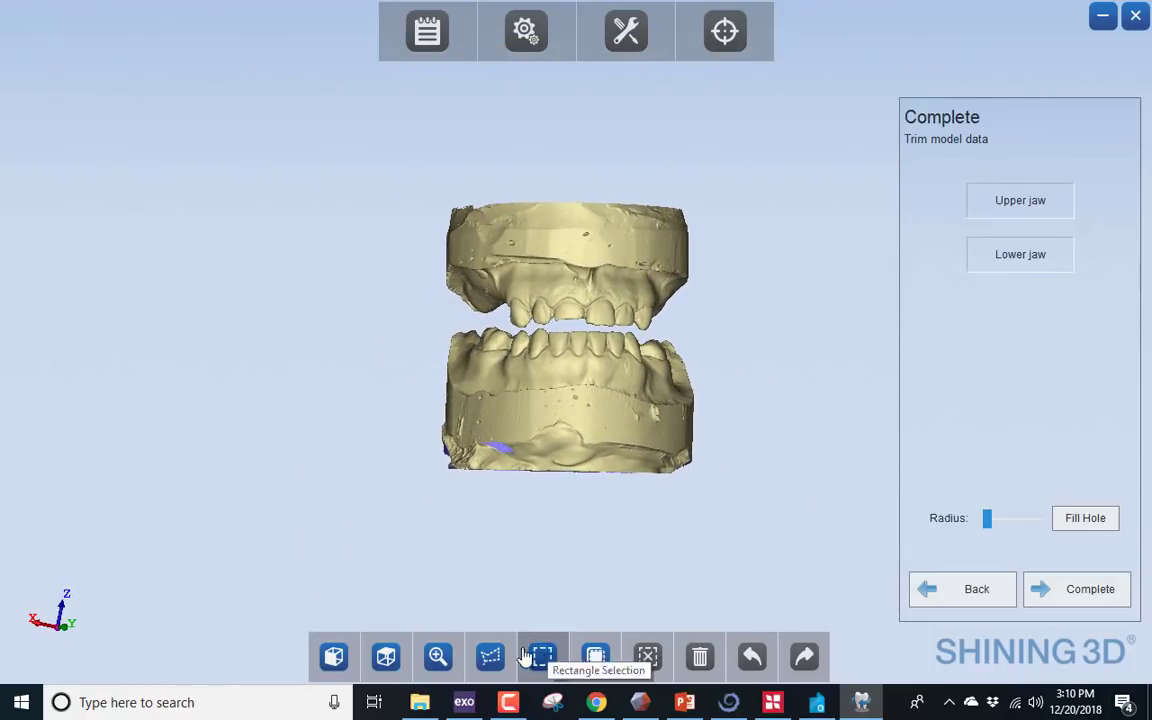
pyautogui.moveTo(748, 470); pyautogui.dragTo(771, 453)
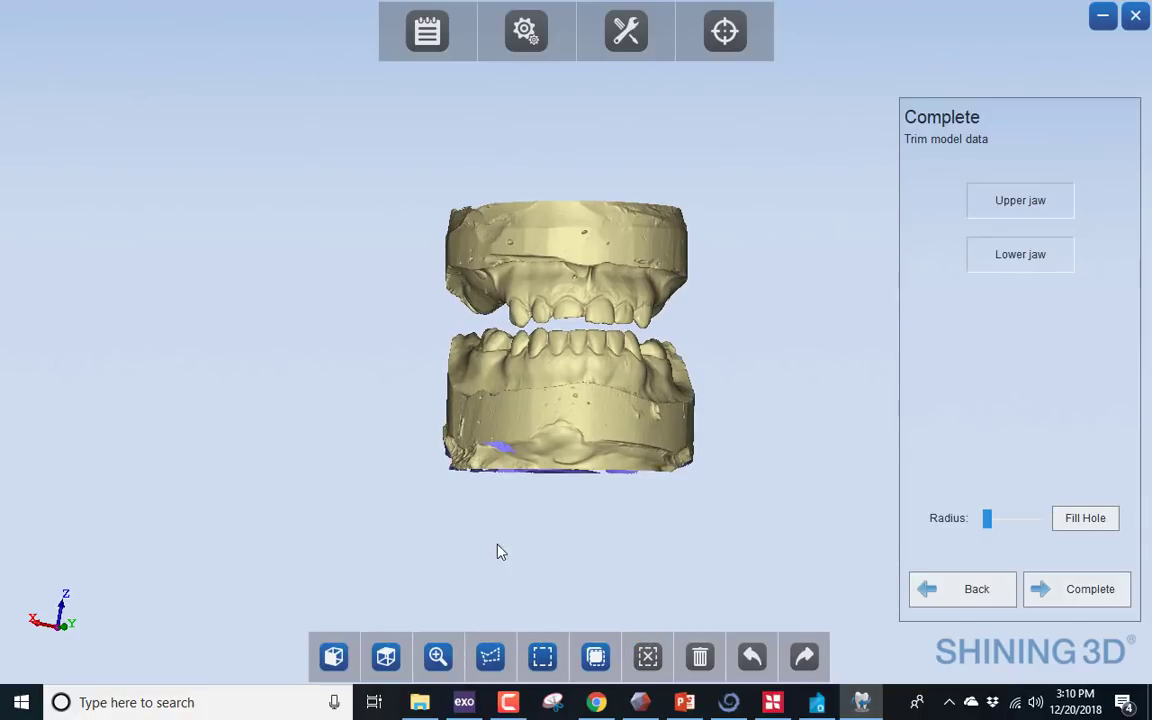
pyautogui.moveTo(594, 492); pyautogui.dragTo(761, 514)
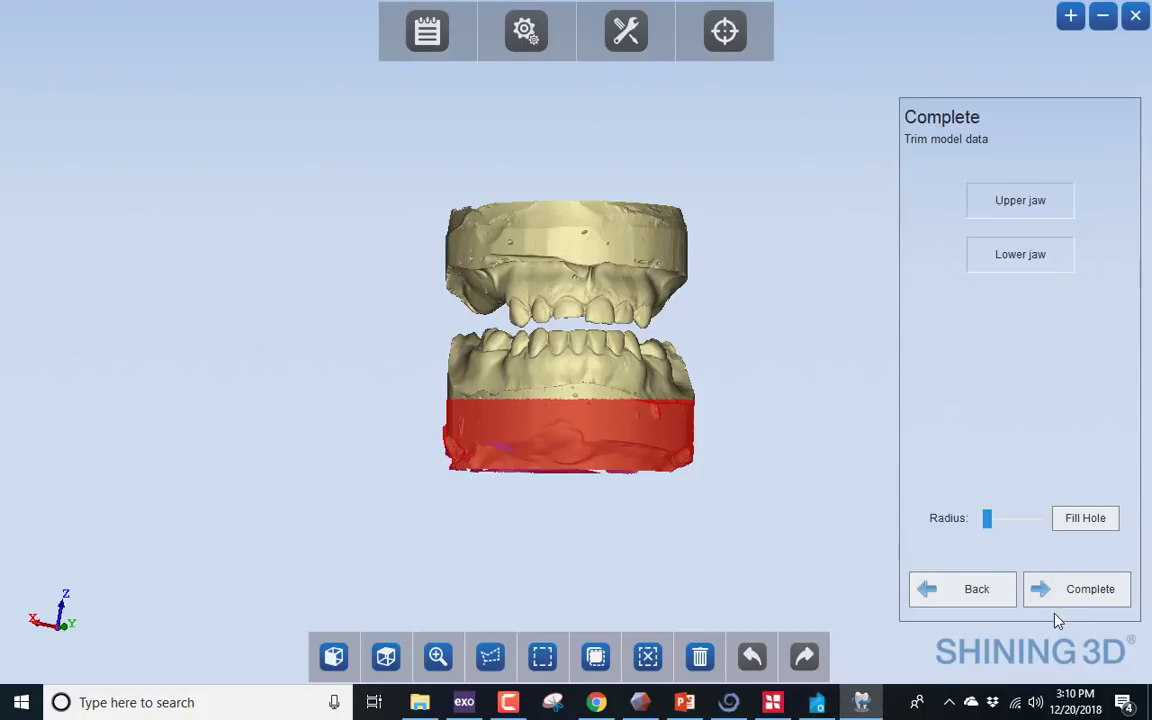
pyautogui.press('Delete')
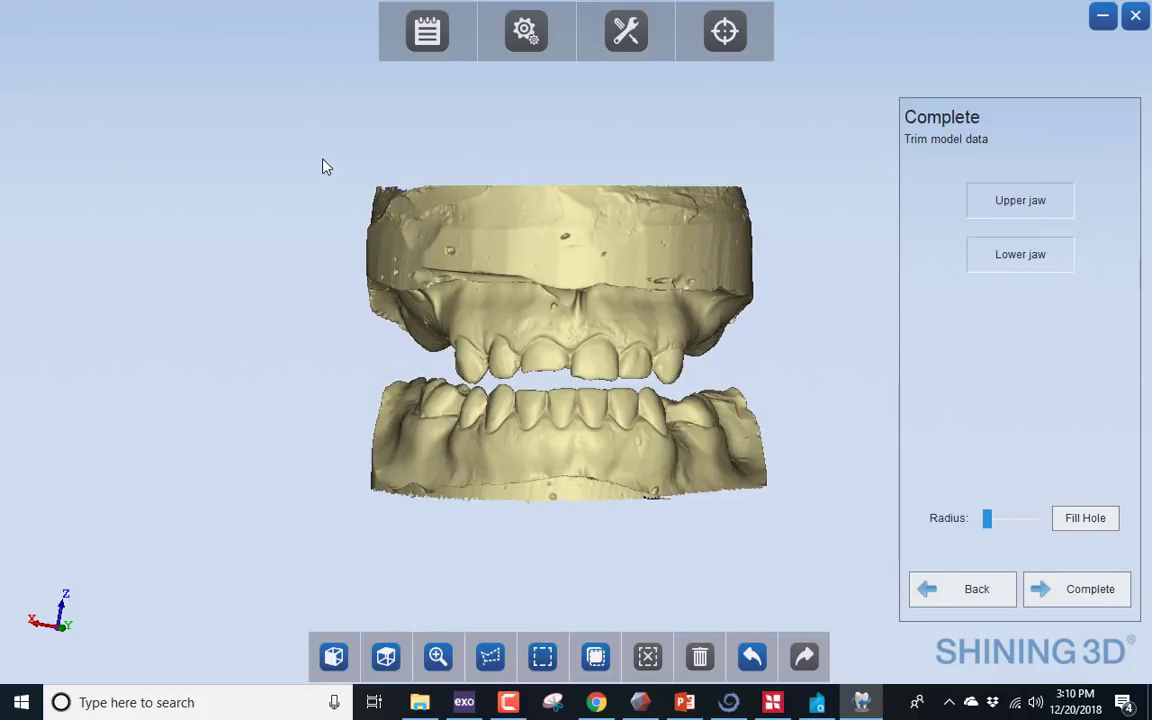
# Delete the top band of the upper jaw base and set hole-fill radius to maximum.
pyautogui.moveTo(350, 168); pyautogui.dragTo(819, 247)
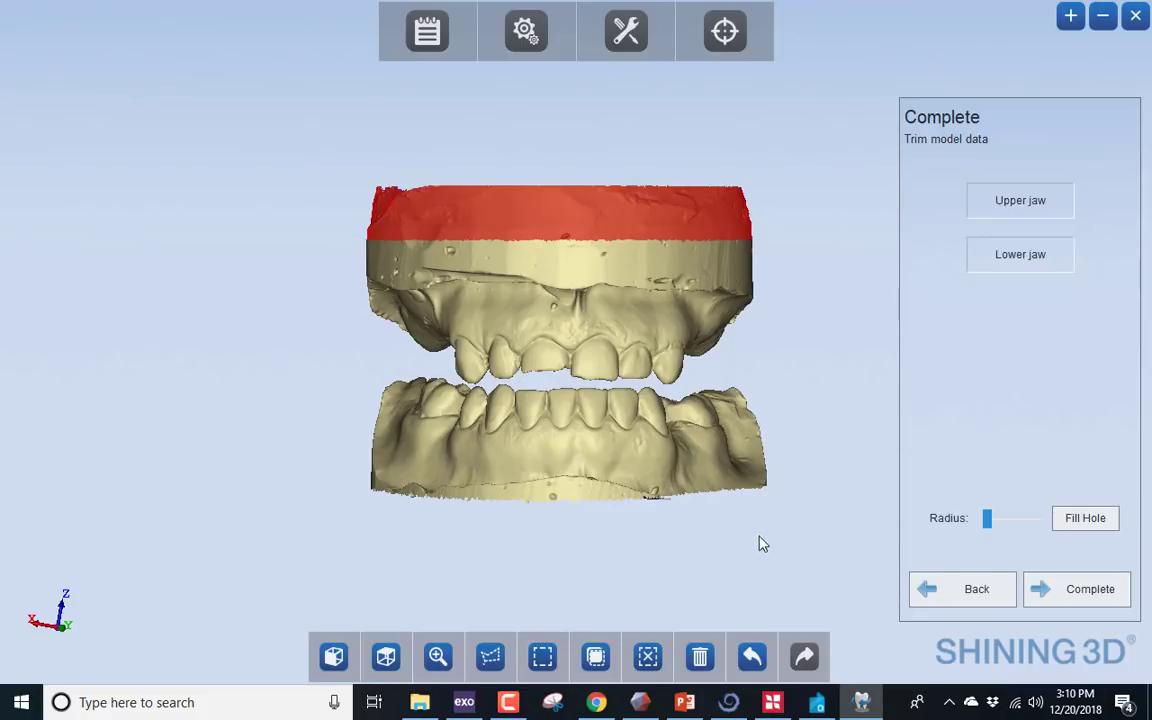
pyautogui.press('Delete')
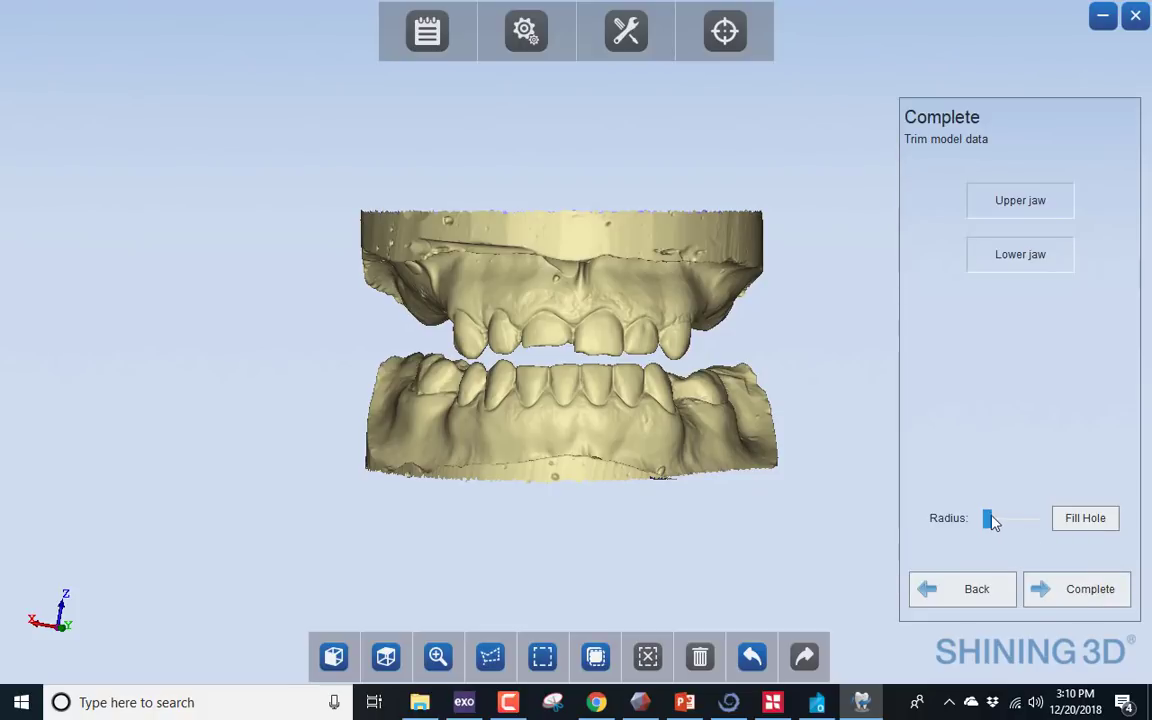
pyautogui.moveTo(989, 518); pyautogui.dragTo(1121, 517)
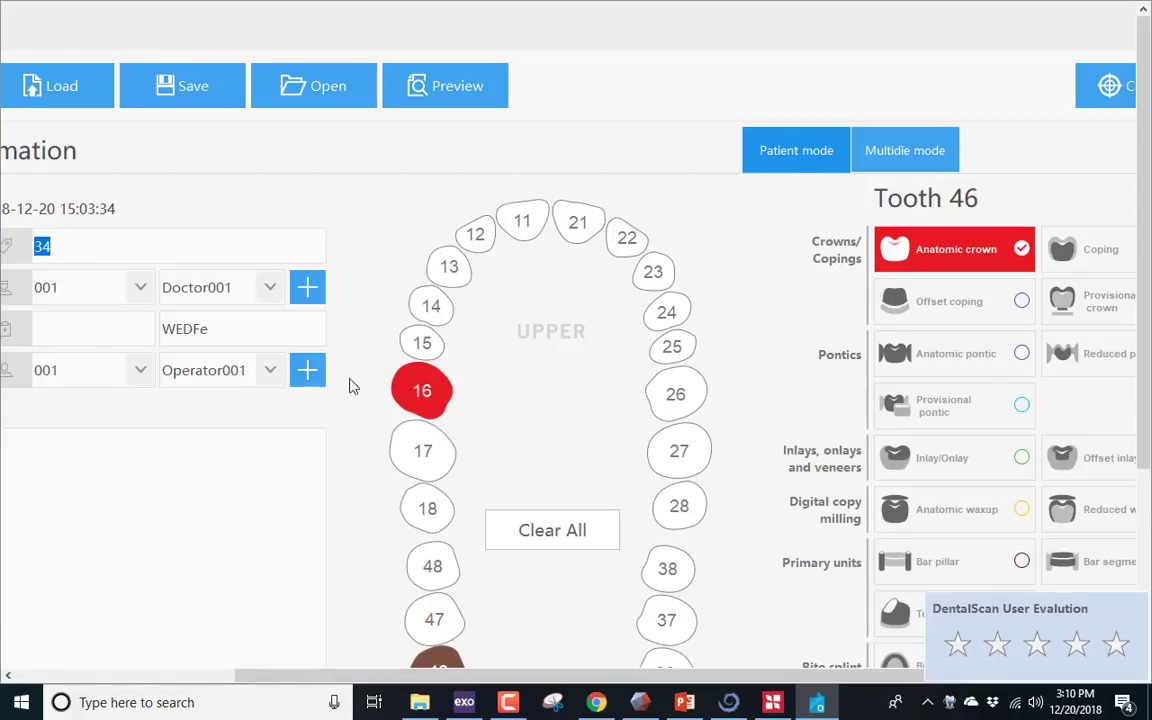
# Clear the selection in the case details on the order form.
pyautogui.click(257, 141)
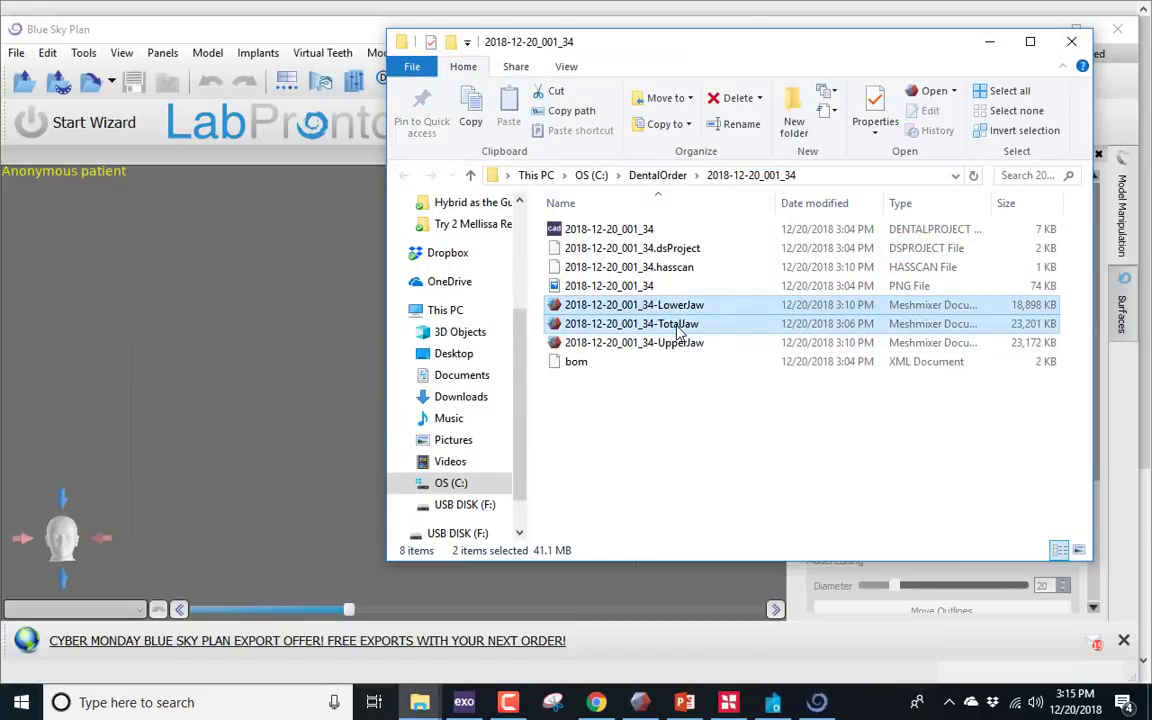
# Select the LowerJaw and UpperJaw files and drag both into the Blue Sky Plan viewport.
pyautogui.click(648, 324)
pyautogui.click(689, 304)
pyautogui.keyDown('ctrl'); pyautogui.click(625, 345); pyautogui.keyUp('ctrl')
pyautogui.moveTo(620, 345); pyautogui.dragTo(313, 367)
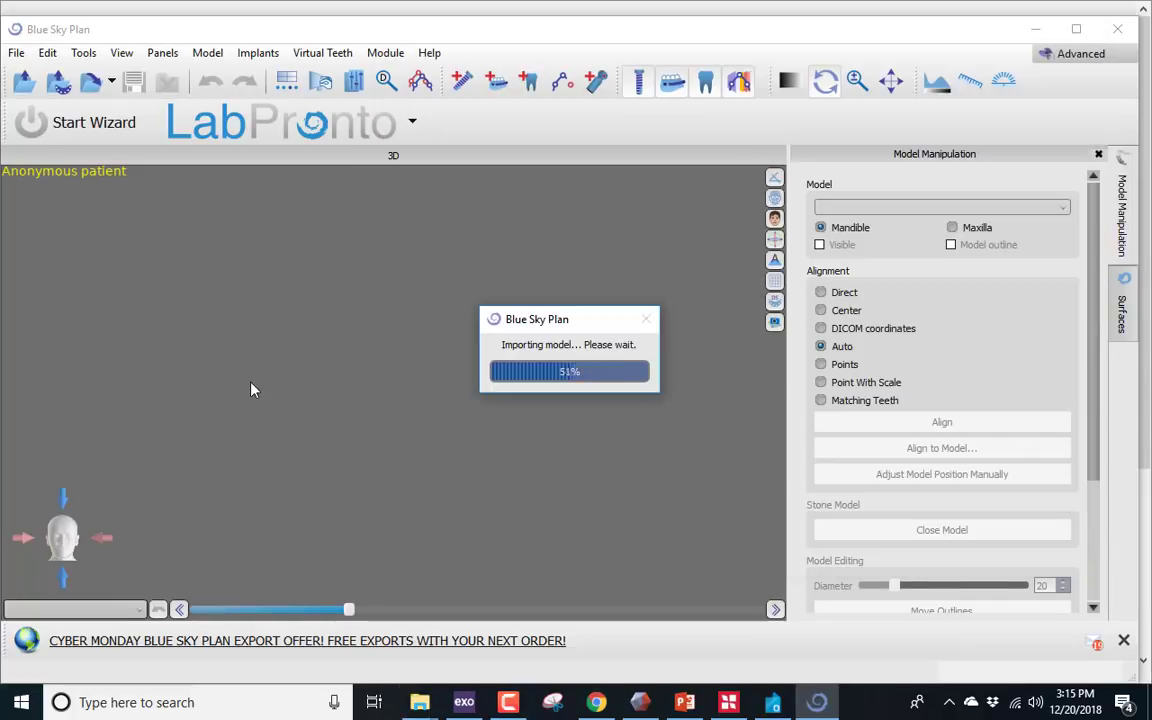
# Turn on grid visibility around the green upper and cyan lower jaw models.
pyautogui.moveTo(522, 270); pyautogui.dragTo(345, 428)
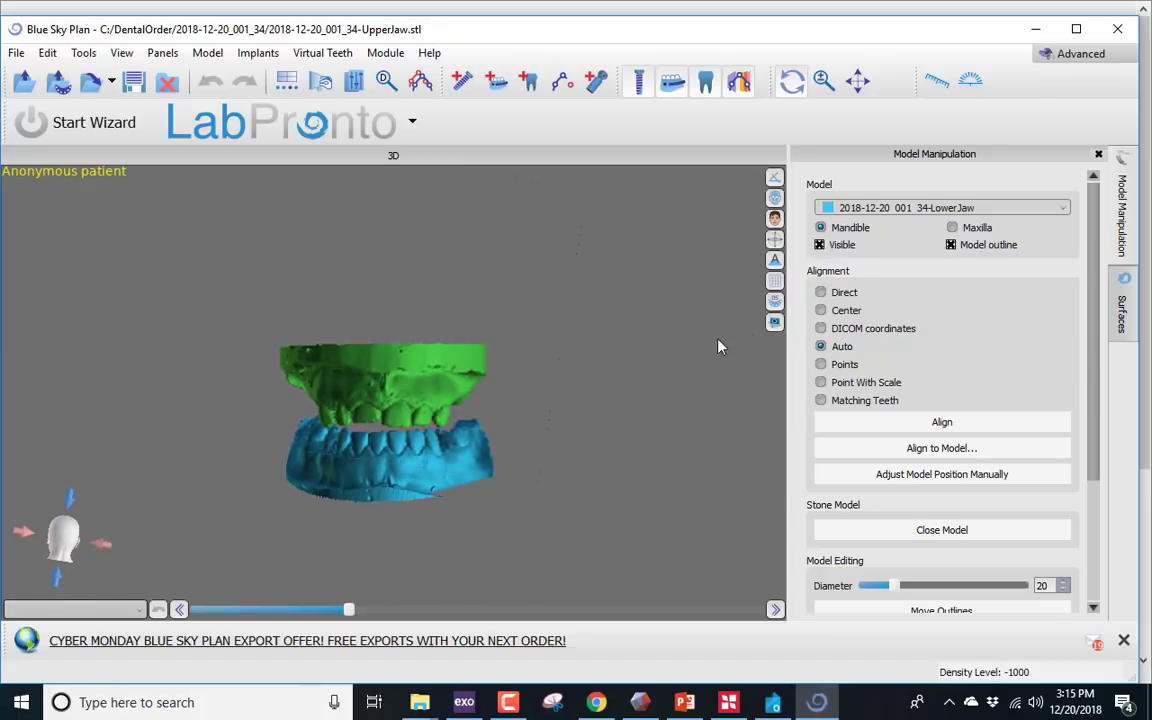
pyautogui.click(777, 284)
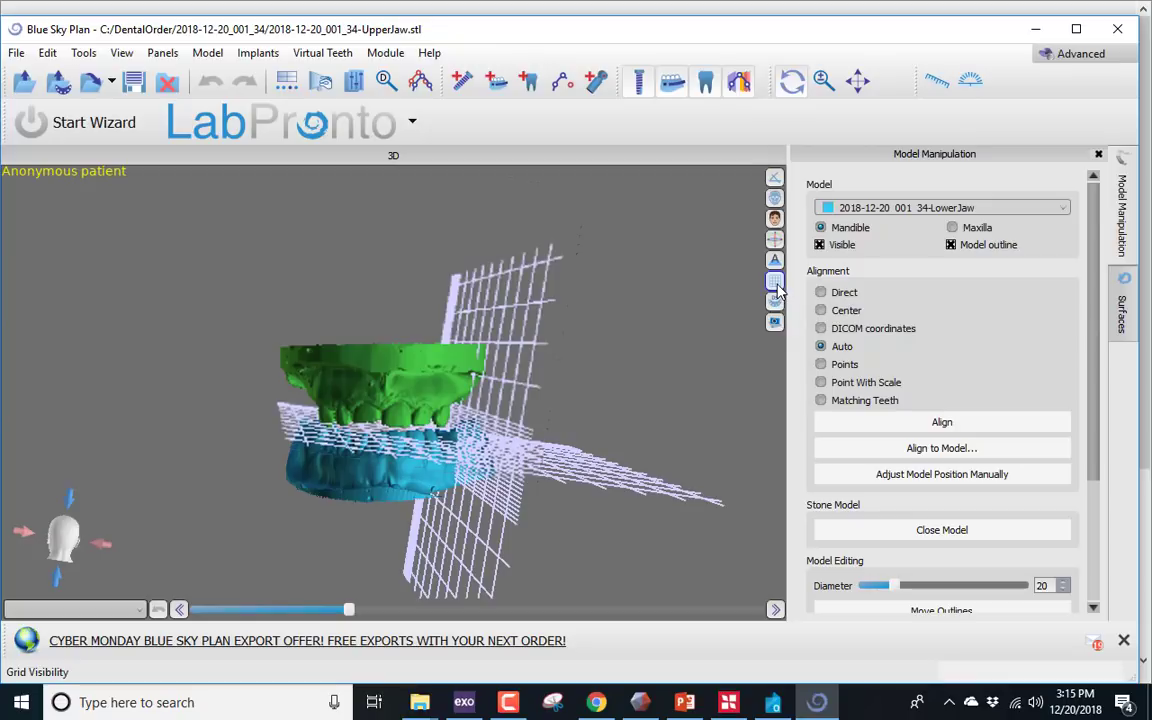
pyautogui.moveTo(589, 332); pyautogui.dragTo(480, 500)
# Uncheck Visible for LowerJaw in the Surfaces list, leaving only the upper jaw shown.
pyautogui.click(1122, 300)
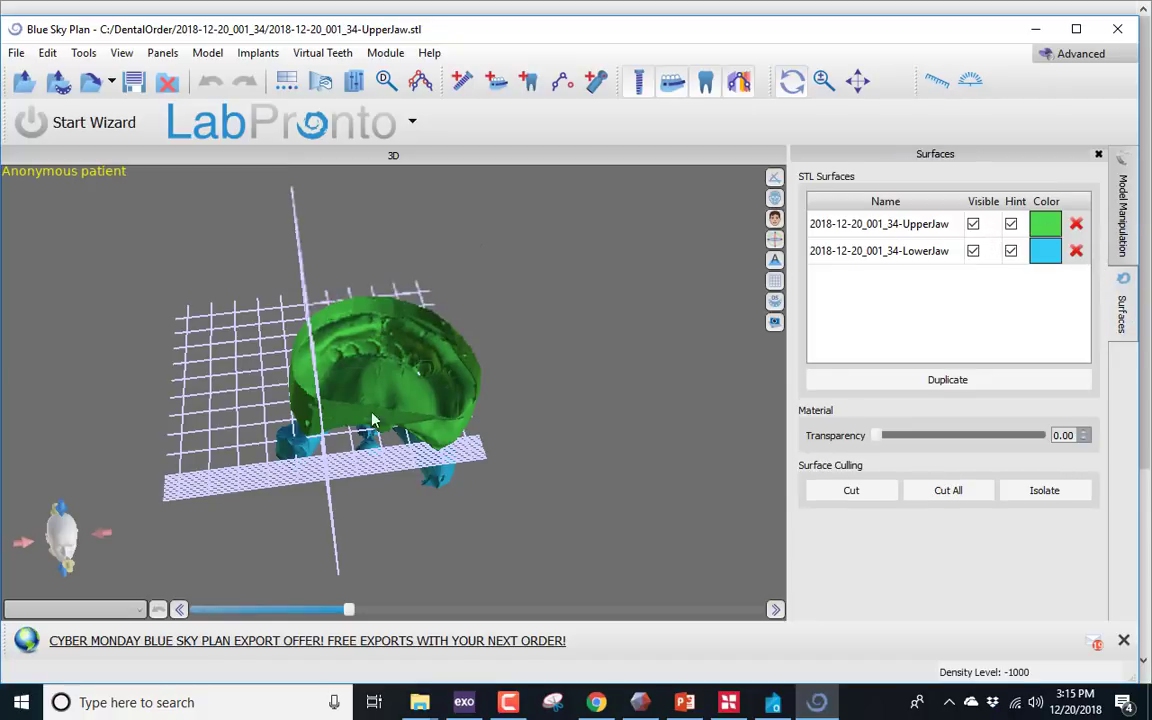
pyautogui.moveTo(170, 583); pyautogui.dragTo(459, 326)
pyautogui.moveTo(110, 533); pyautogui.dragTo(500, 430)
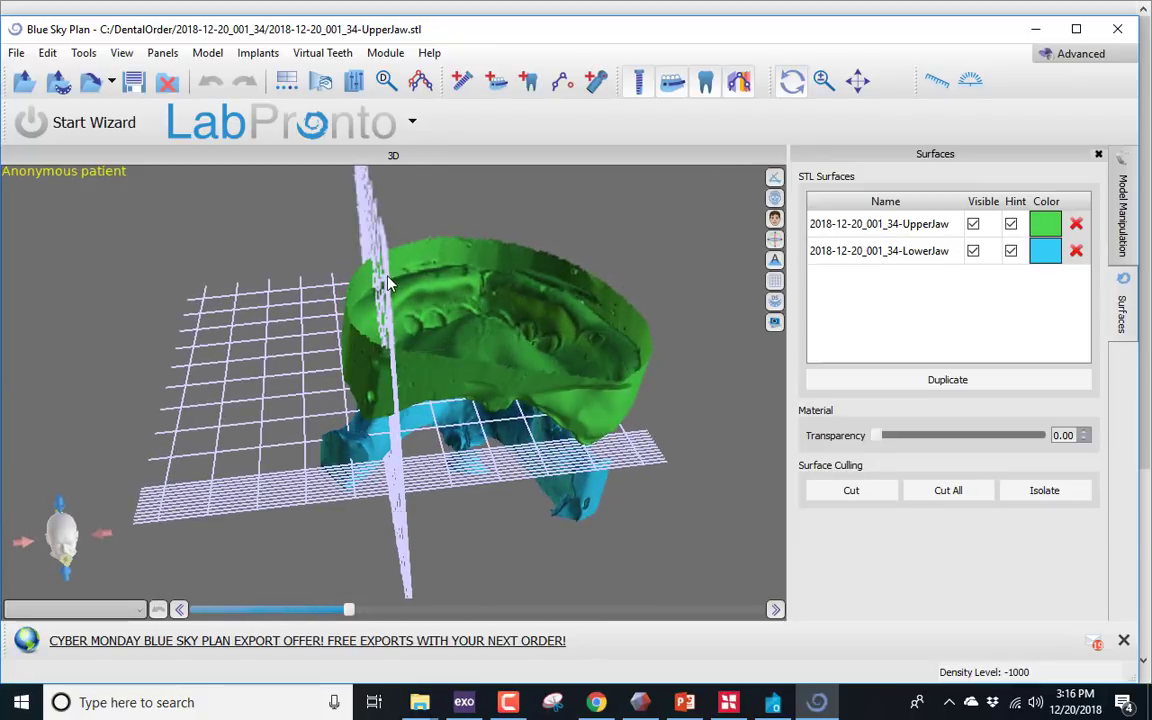
pyautogui.moveTo(320, 480); pyautogui.dragTo(348, 442)
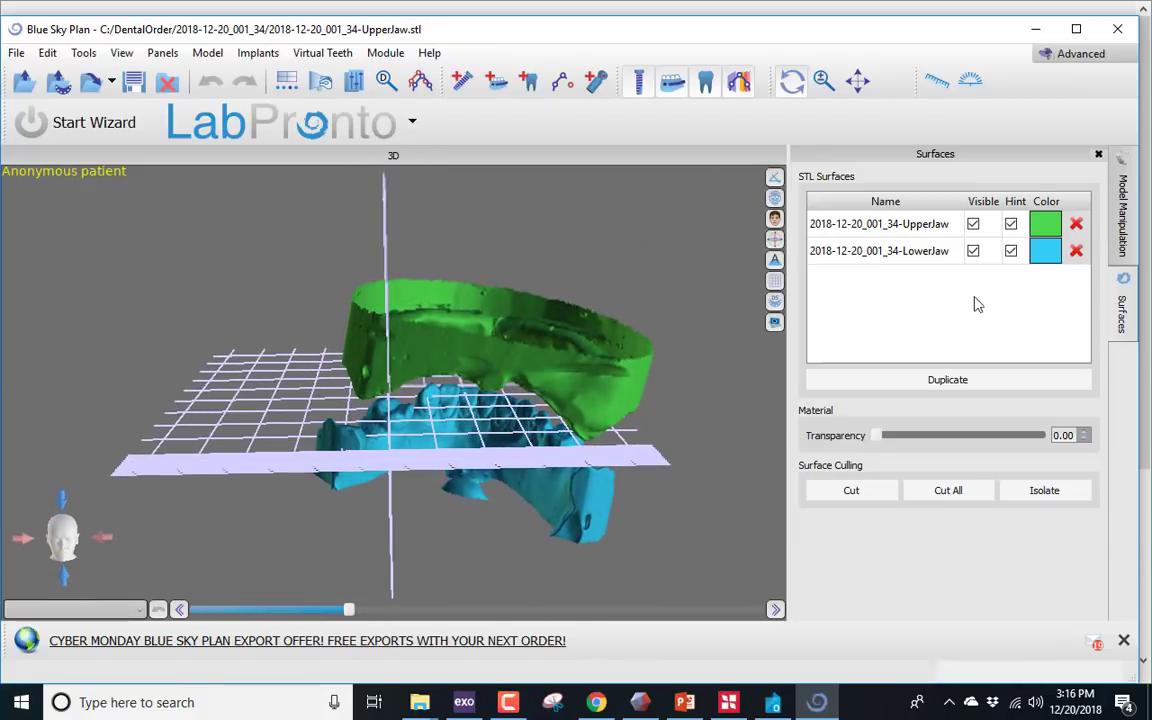
pyautogui.click(973, 251)
pyautogui.moveTo(658, 393); pyautogui.dragTo(630, 381)
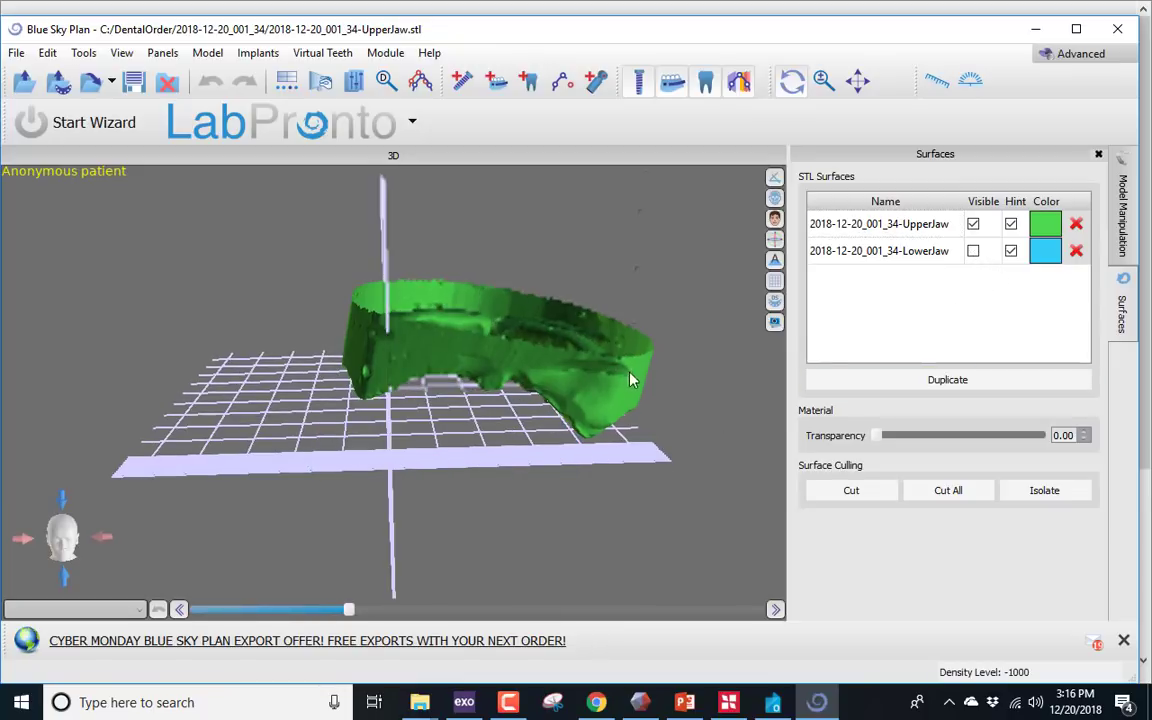
pyautogui.click(1120, 207)
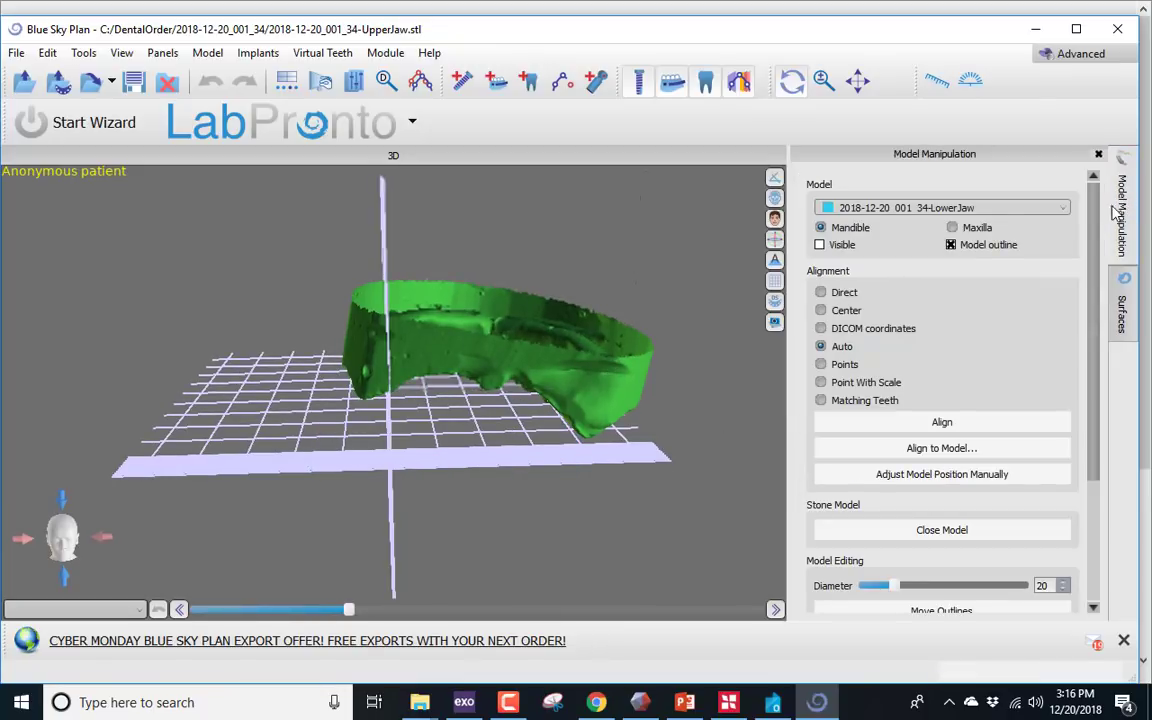
# Choose the UpperJaw model, enable manual positioning and start rotating it with the gizmo.
pyautogui.click(930, 208)
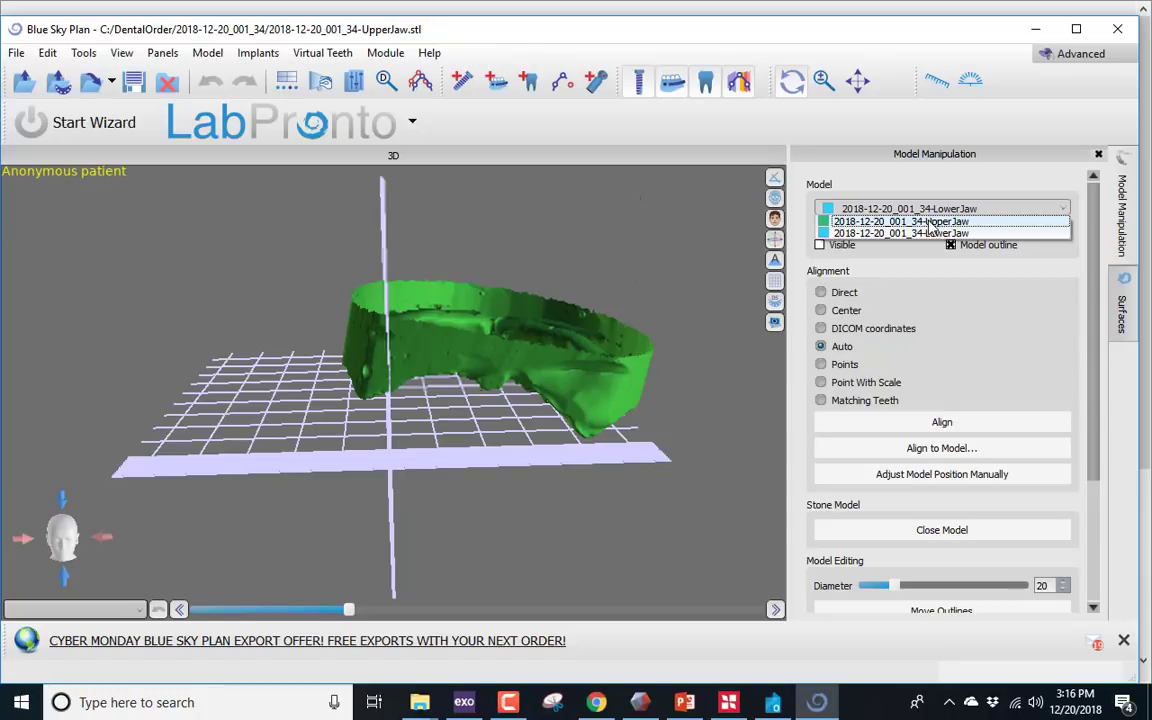
pyautogui.click(930, 222)
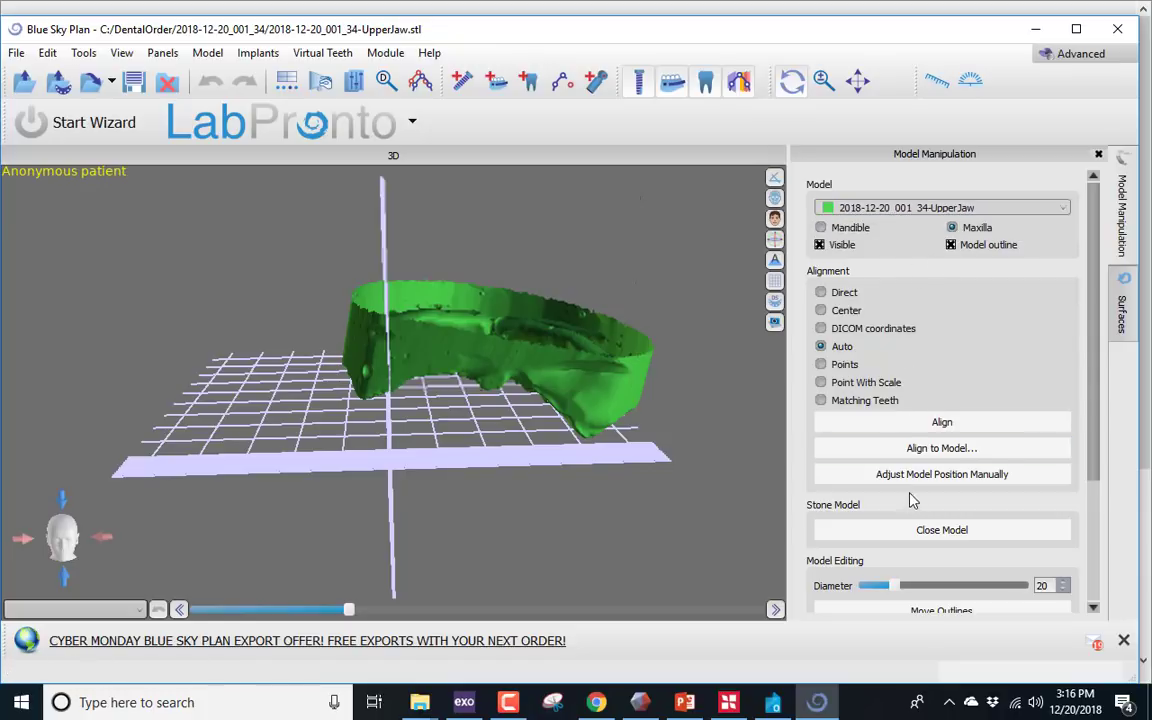
pyautogui.click(843, 476)
pyautogui.moveTo(388, 222); pyautogui.dragTo(519, 148)
pyautogui.moveTo(532, 309); pyautogui.dragTo(646, 292)
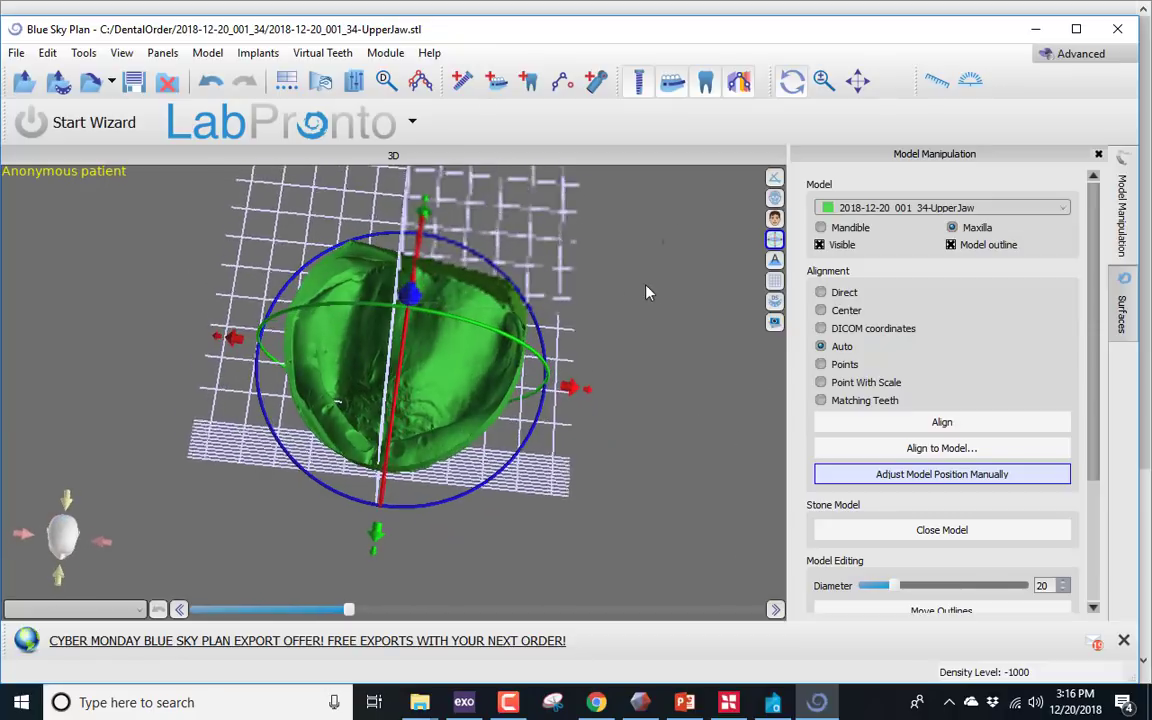
pyautogui.moveTo(458, 442)
pyautogui.mouseDown()
pyautogui.moveTo(508, 447)
pyautogui.moveTo(458, 437)
pyautogui.moveTo(513, 425)
pyautogui.moveTo(521, 437)
pyautogui.moveTo(475, 427)
pyautogui.mouseUp()
# Rotate the upper jaw until it sits level on the horizontal grid, then finish adjustment.
pyautogui.moveTo(478, 425); pyautogui.dragTo(364, 212)
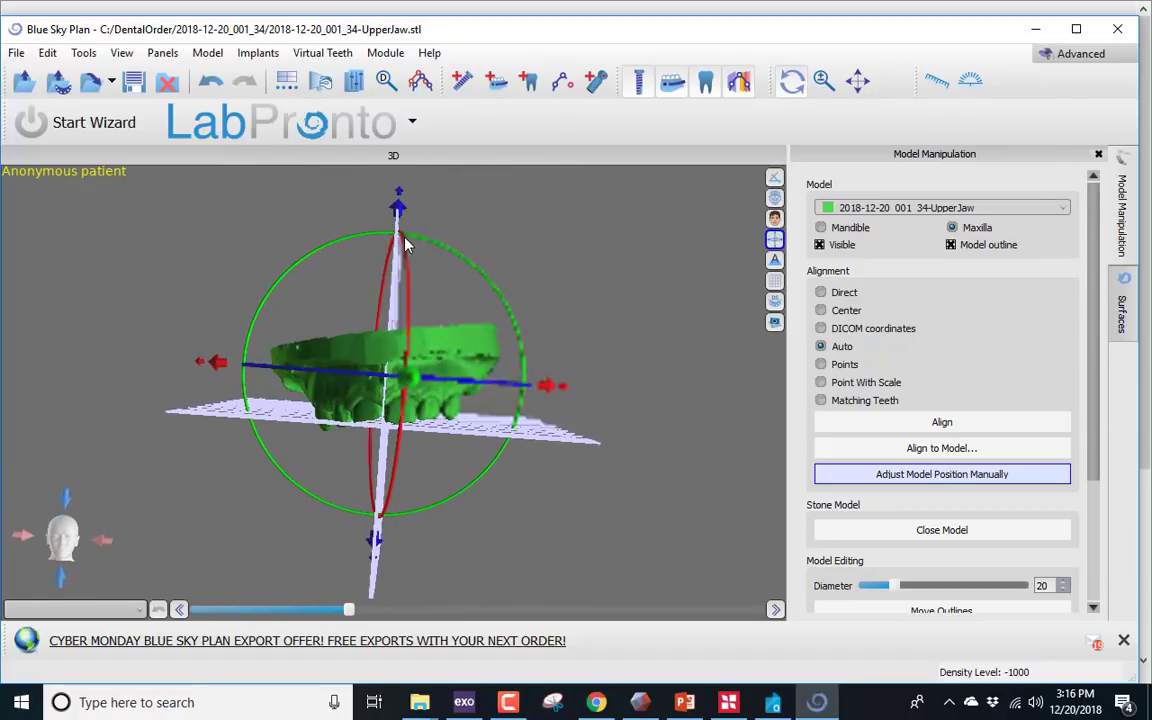
pyautogui.moveTo(496, 296); pyautogui.dragTo(479, 276)
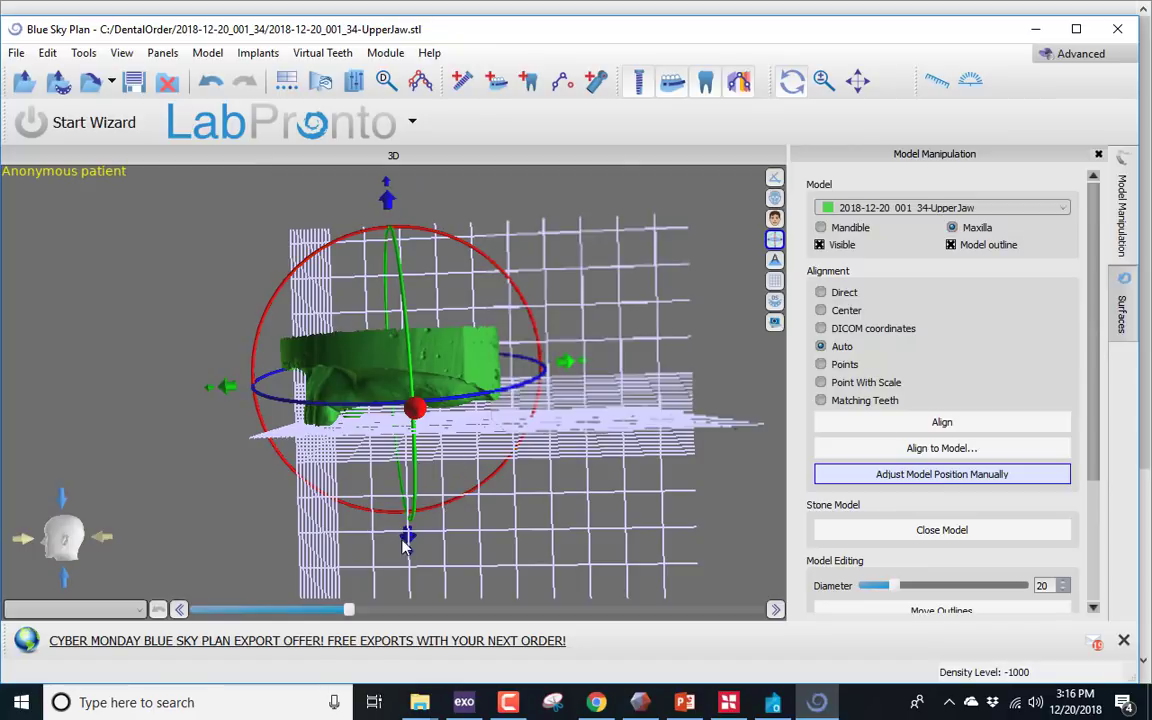
pyautogui.moveTo(413, 548); pyautogui.dragTo(560, 519)
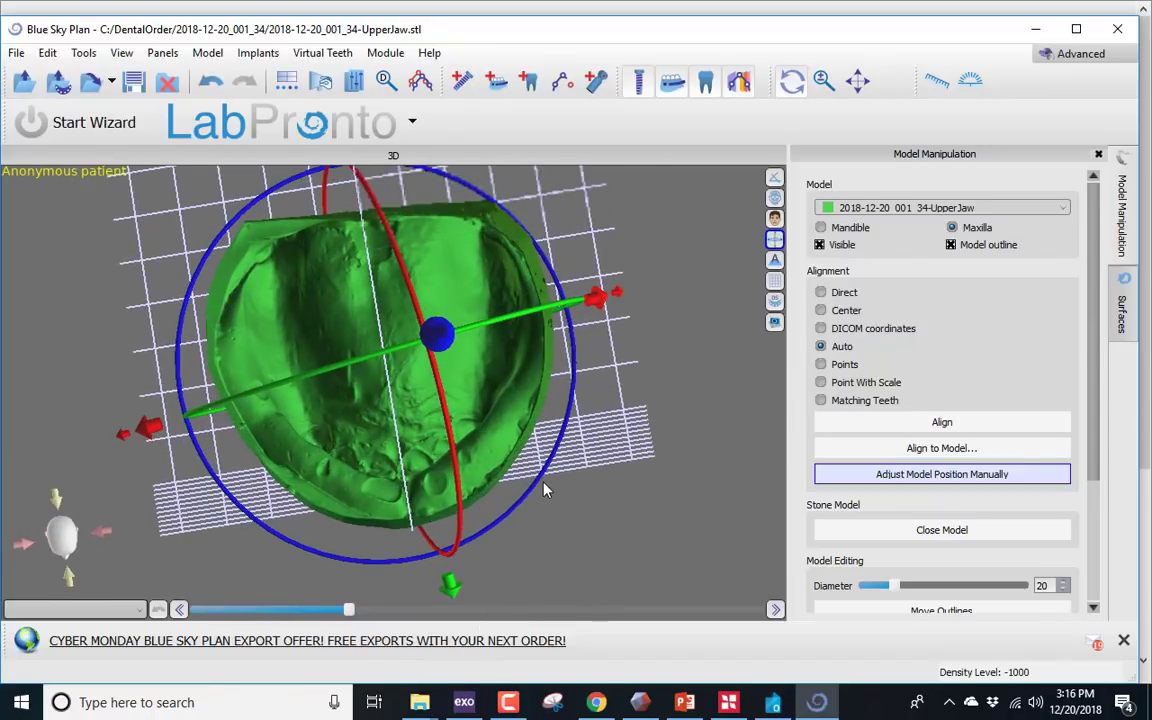
pyautogui.moveTo(537, 481); pyautogui.dragTo(540, 476)
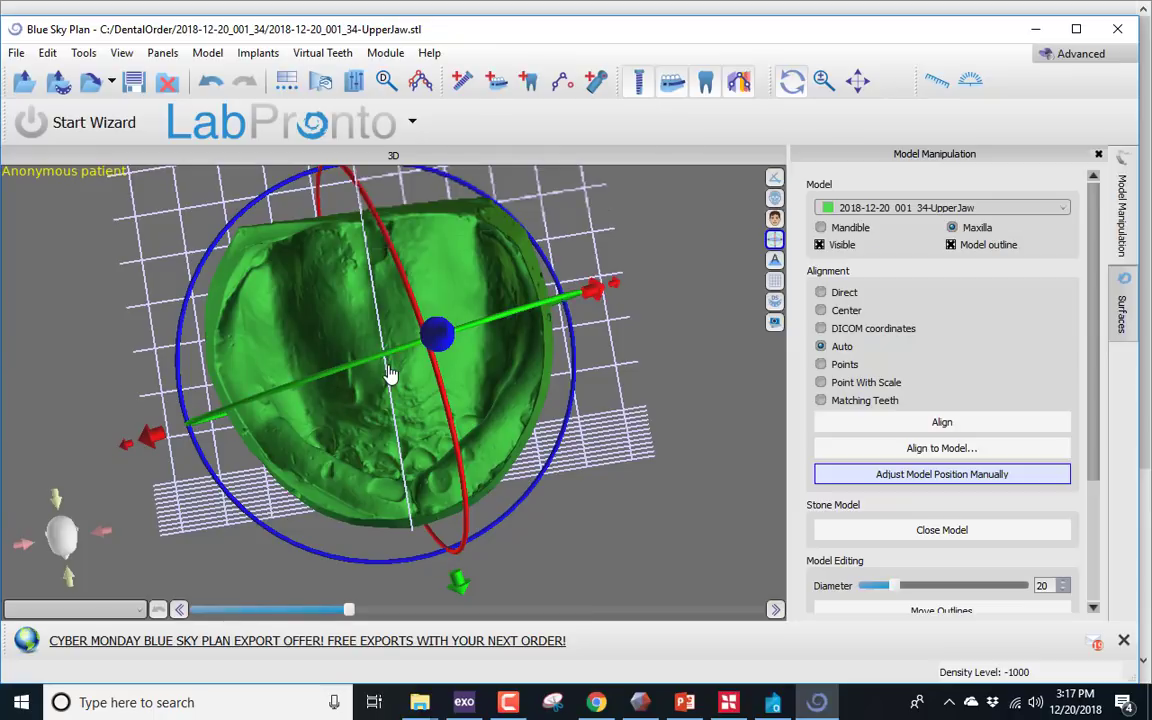
pyautogui.moveTo(380, 320); pyautogui.dragTo(615, 316)
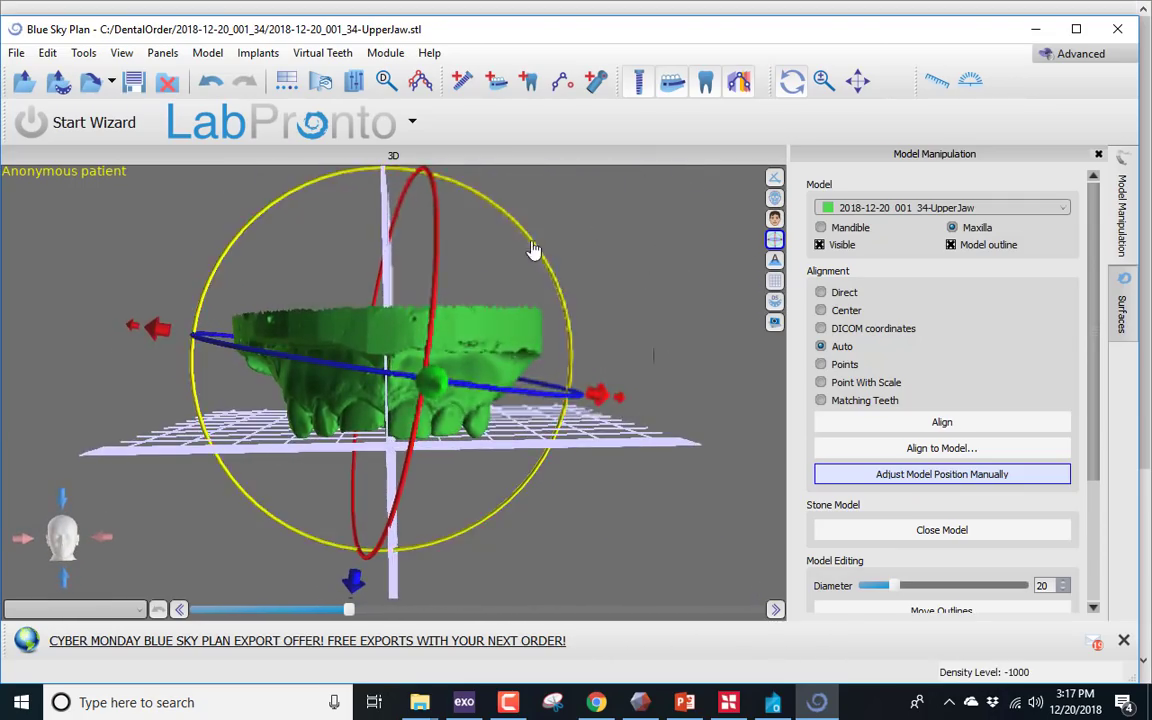
pyautogui.moveTo(522, 237)
pyautogui.mouseDown()
pyautogui.moveTo(514, 212)
pyautogui.moveTo(528, 218)
pyautogui.mouseUp()
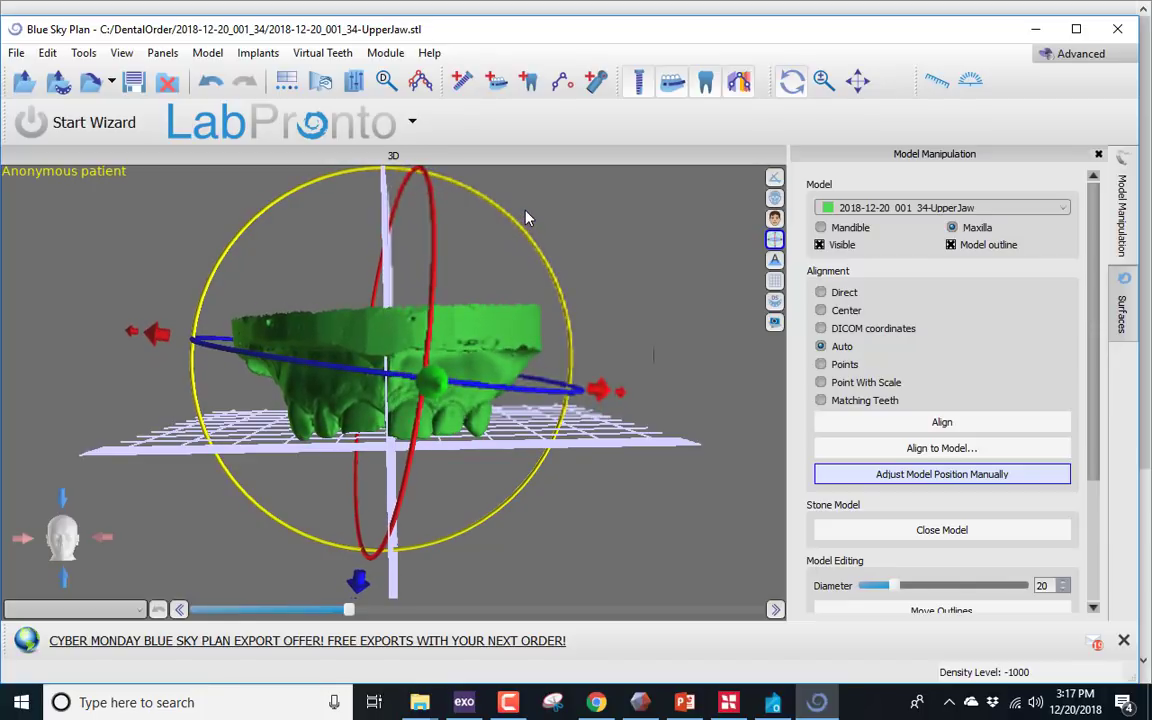
pyautogui.click(898, 474)
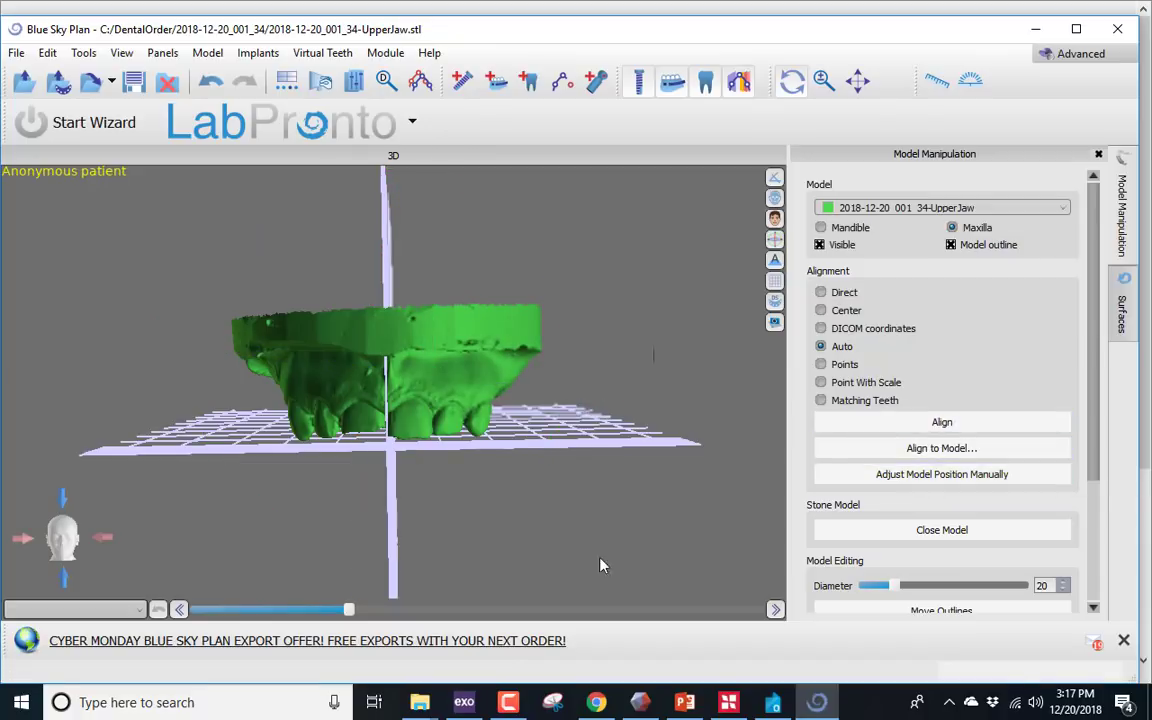
# Make the LowerJaw model visible again in the Surfaces list.
pyautogui.moveTo(543, 382); pyautogui.dragTo(180, 416)
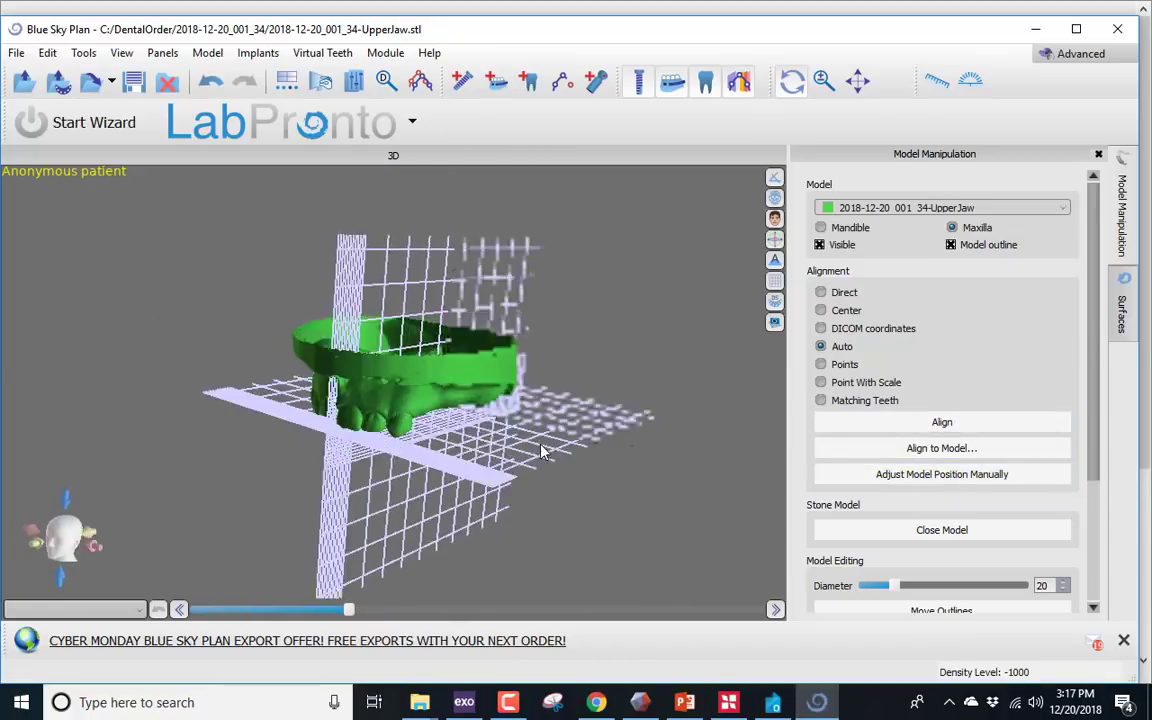
pyautogui.click(1121, 310)
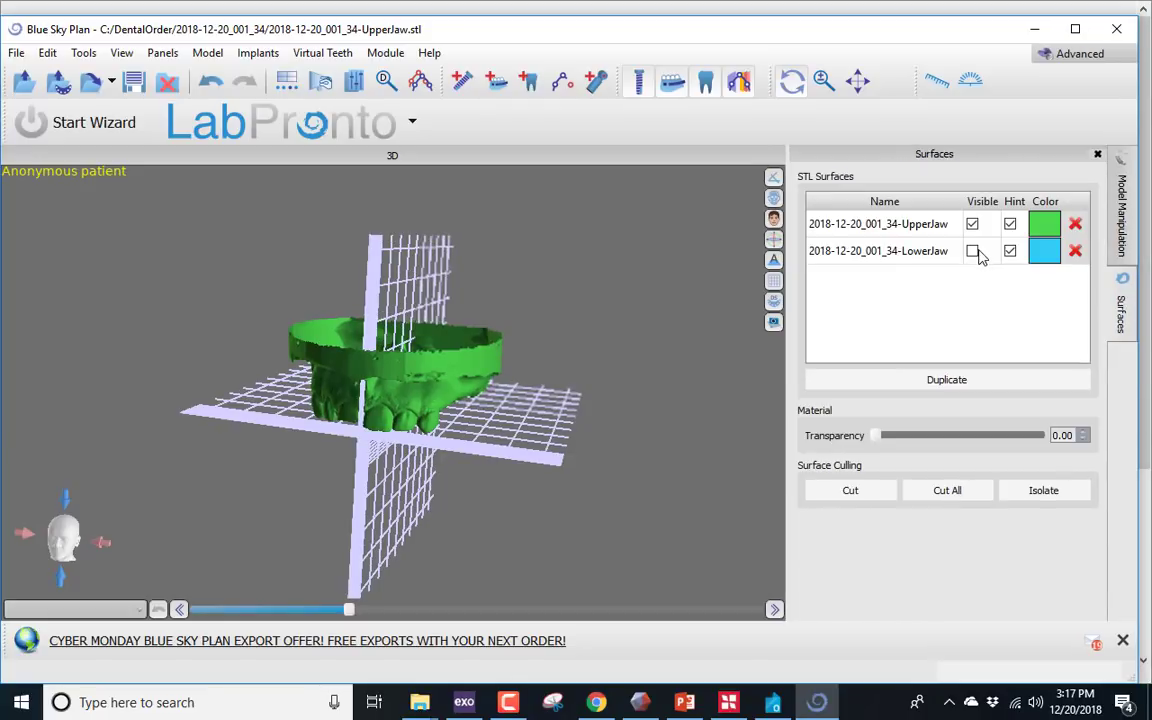
pyautogui.click(972, 251)
pyautogui.moveTo(522, 424); pyautogui.dragTo(475, 449)
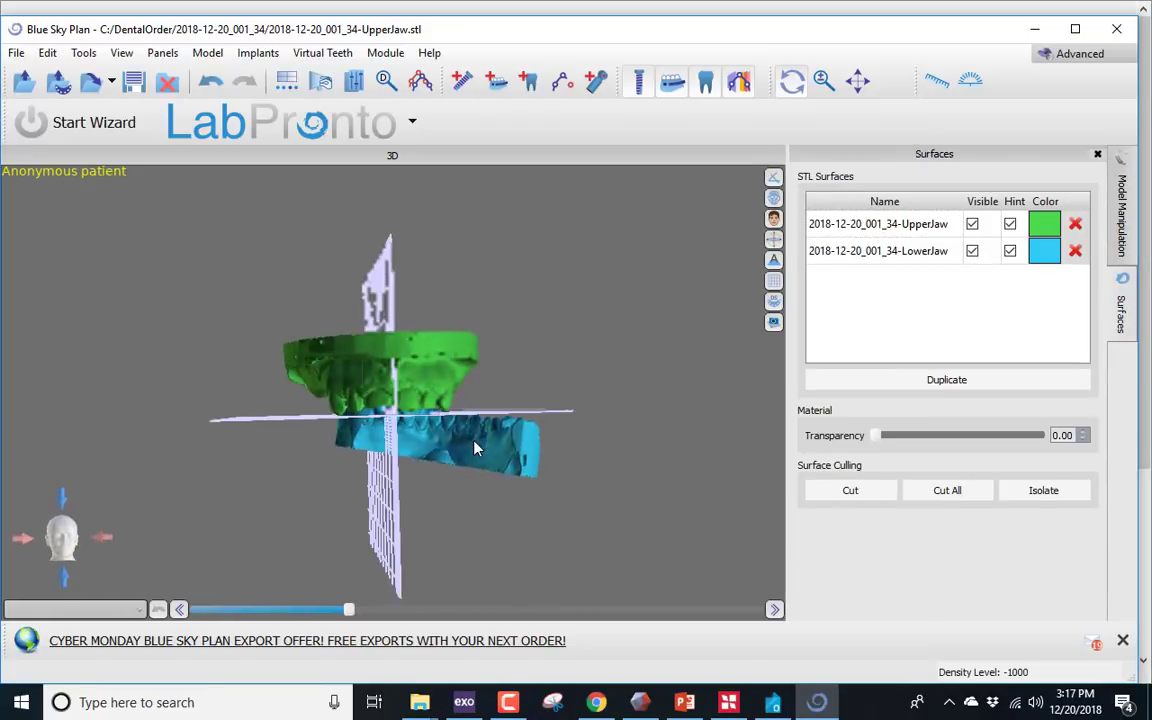
pyautogui.moveTo(406, 533); pyautogui.dragTo(481, 463)
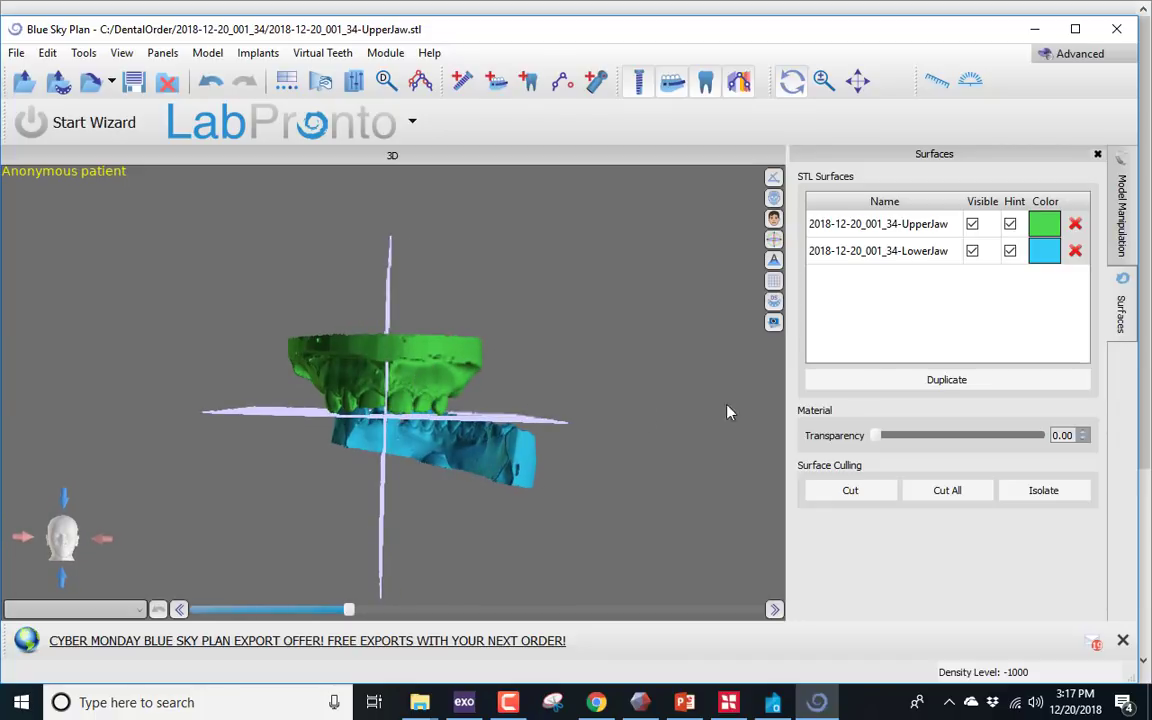
# Select the LowerJaw model, mark it as Mandible and set alignment to Direct.
pyautogui.click(1121, 210)
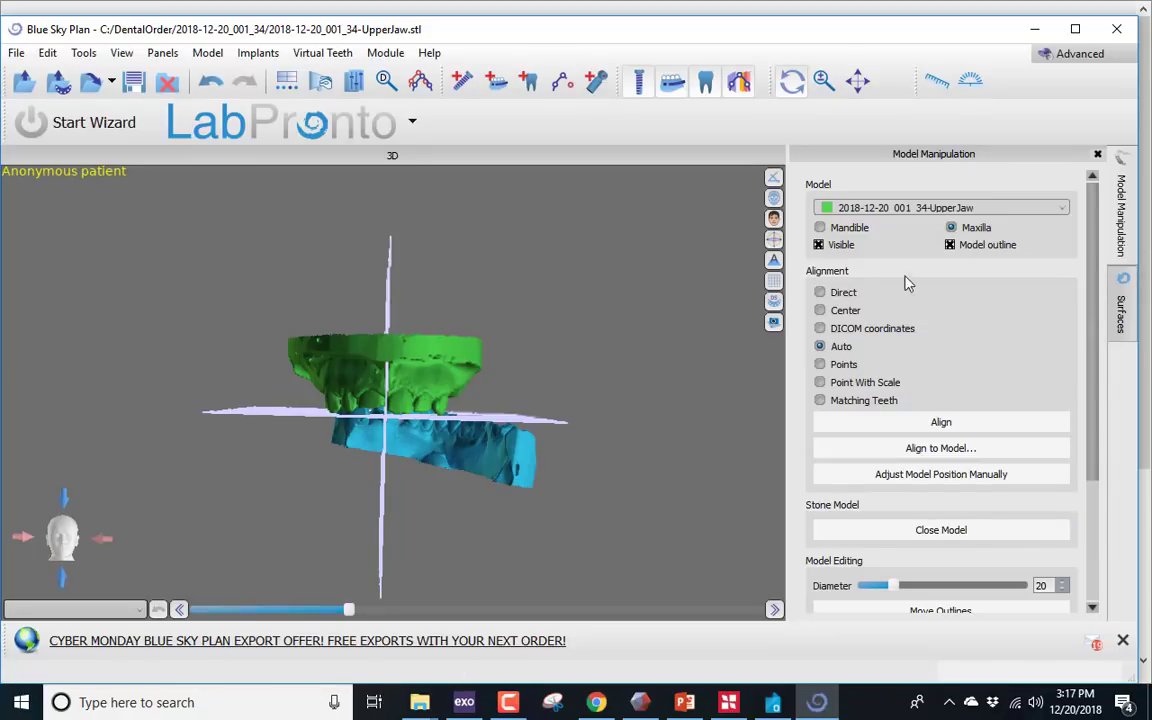
pyautogui.click(931, 209)
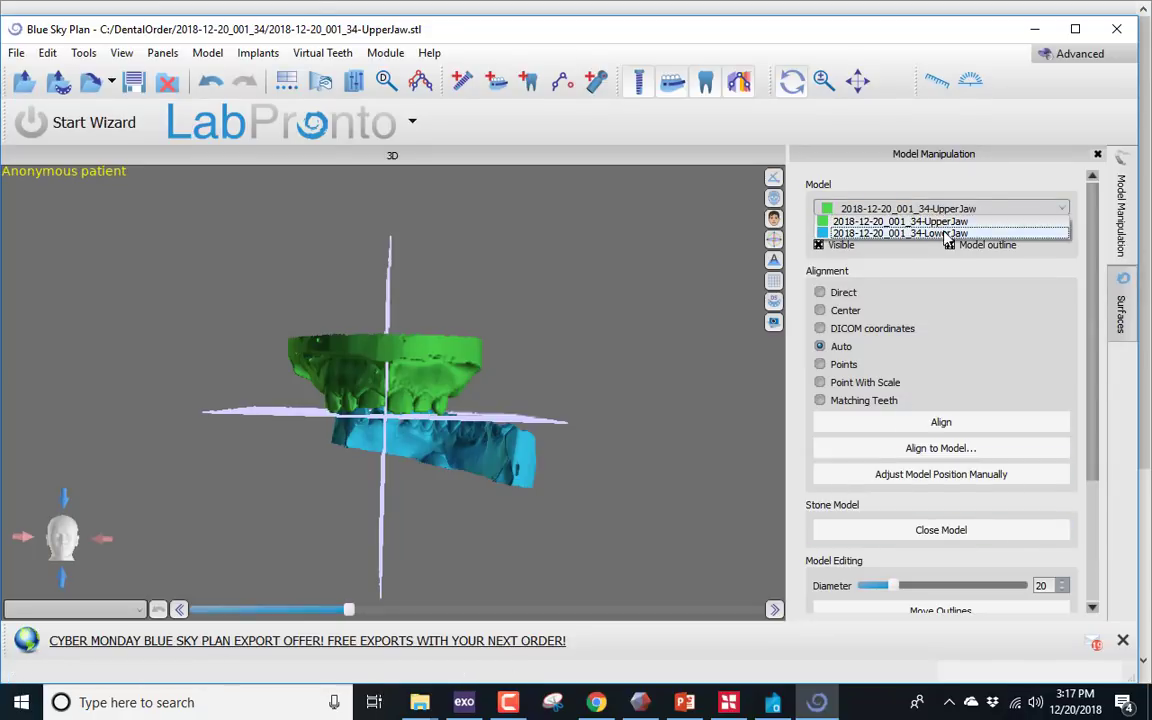
pyautogui.click(957, 234)
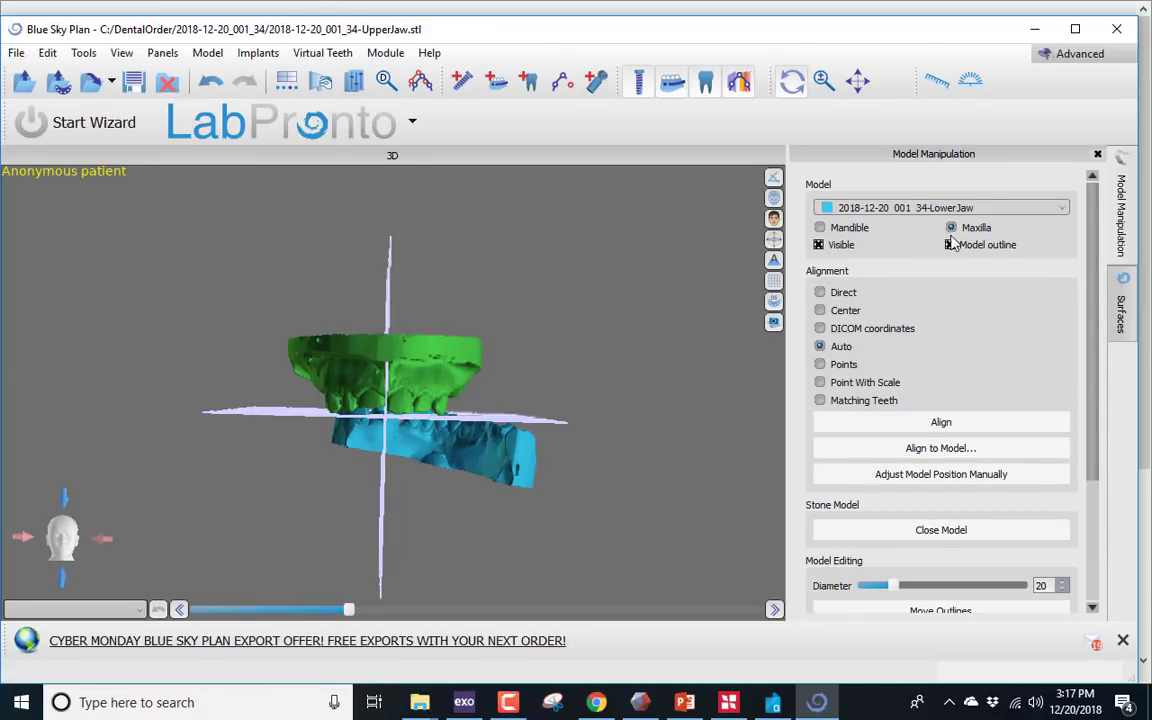
pyautogui.click(852, 231)
pyautogui.click(820, 292)
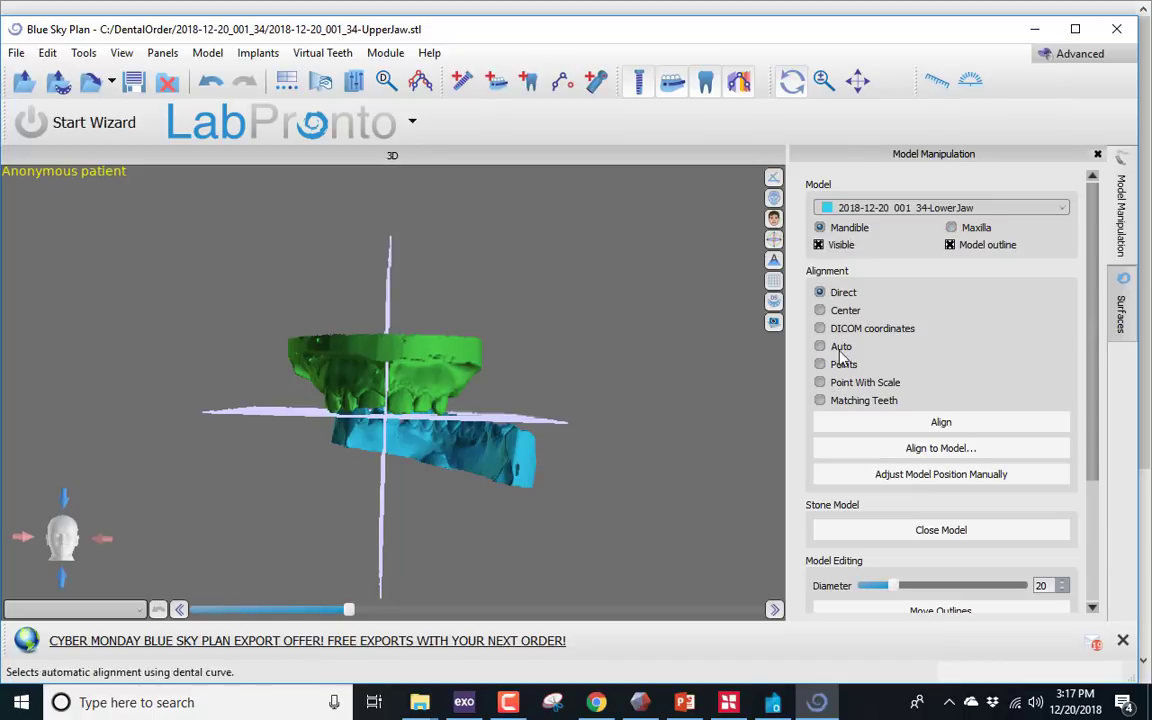
# Align the lower jaw to the UpperJaw model and check the bite from the front.
pyautogui.click(957, 453)
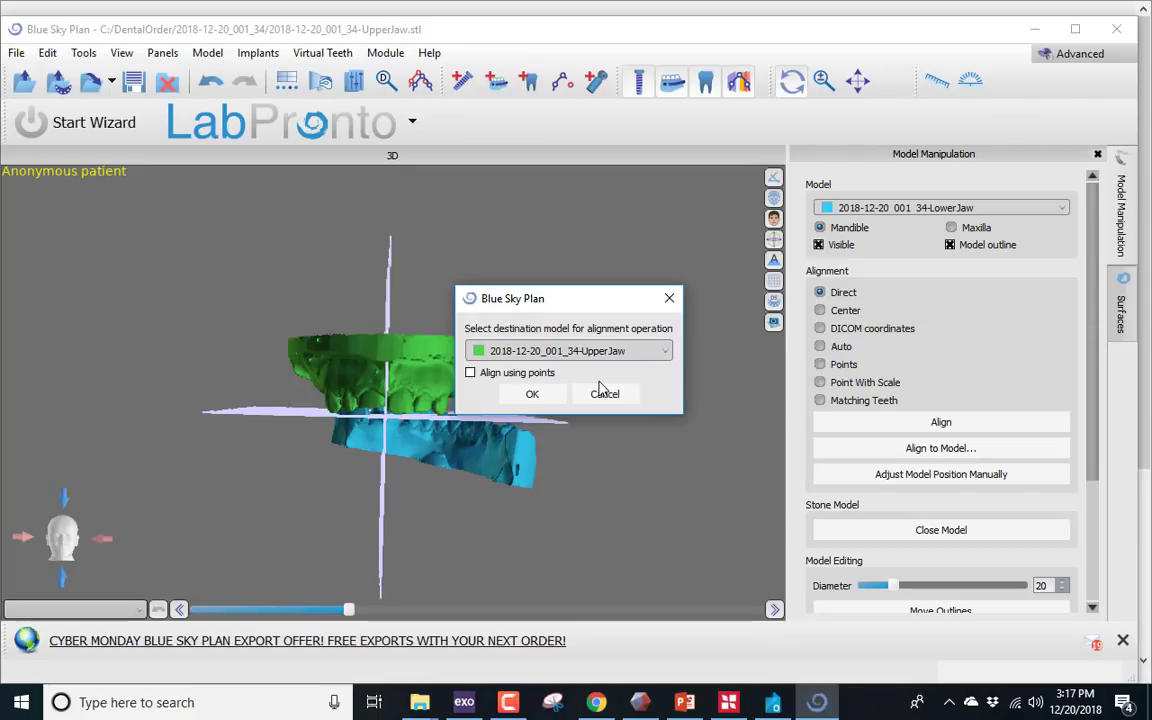
pyautogui.click(535, 395)
pyautogui.moveTo(540, 468)
pyautogui.mouseDown()
pyautogui.moveTo(500, 430)
pyautogui.moveTo(651, 475)
pyautogui.moveTo(545, 452)
pyautogui.mouseUp()
pyautogui.moveTo(185, 278)
pyautogui.mouseDown()
pyautogui.moveTo(166, 449)
pyautogui.moveTo(216, 463)
pyautogui.moveTo(216, 450)
pyautogui.moveTo(287, 413)
pyautogui.mouseUp()
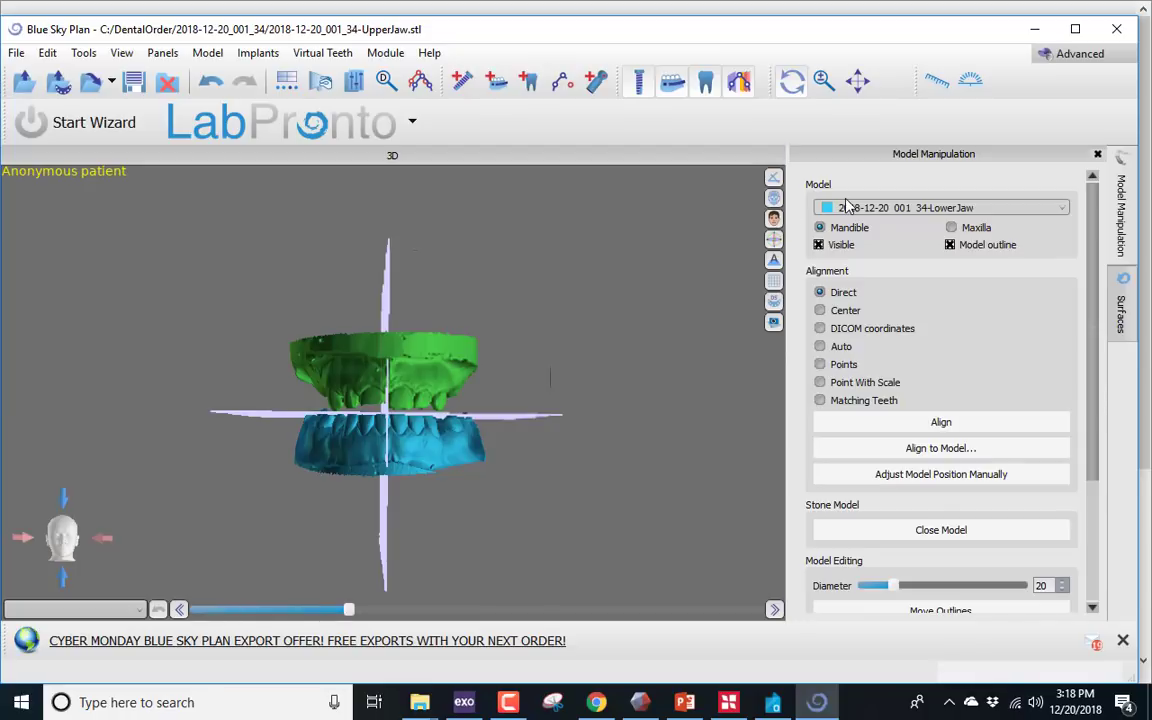
pyautogui.moveTo(285, 338); pyautogui.dragTo(563, 407)
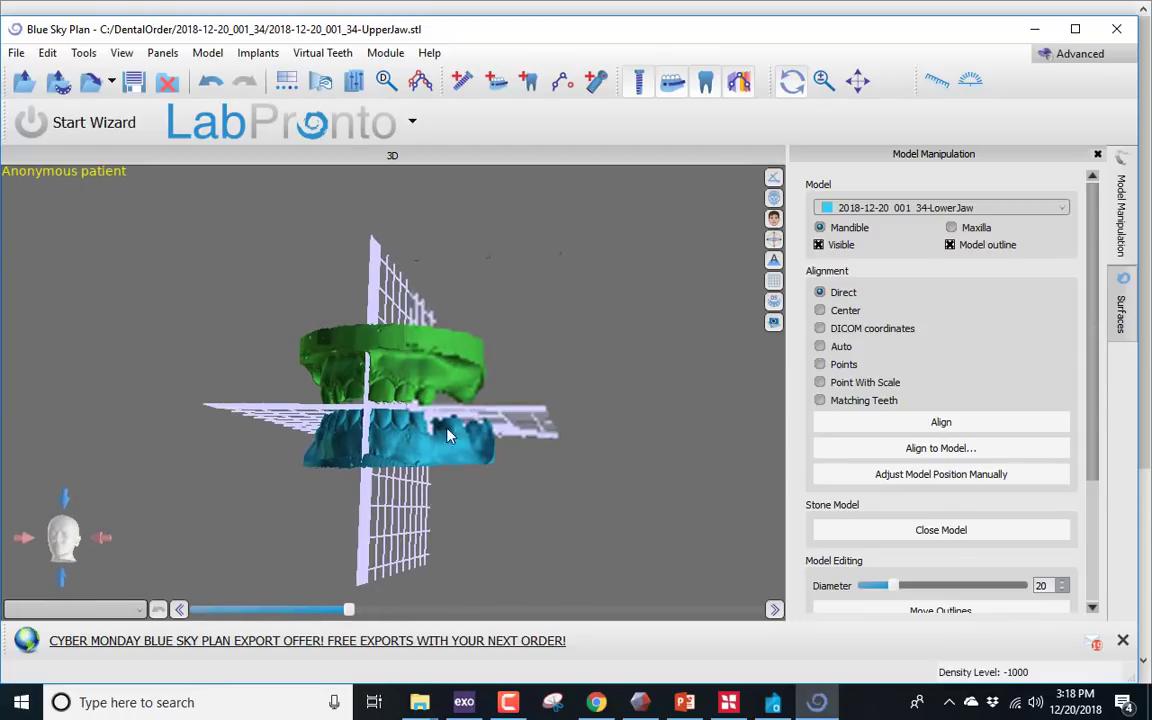
# Hide the LowerJaw model again so only the upper jaw is displayed.
pyautogui.click(1122, 312)
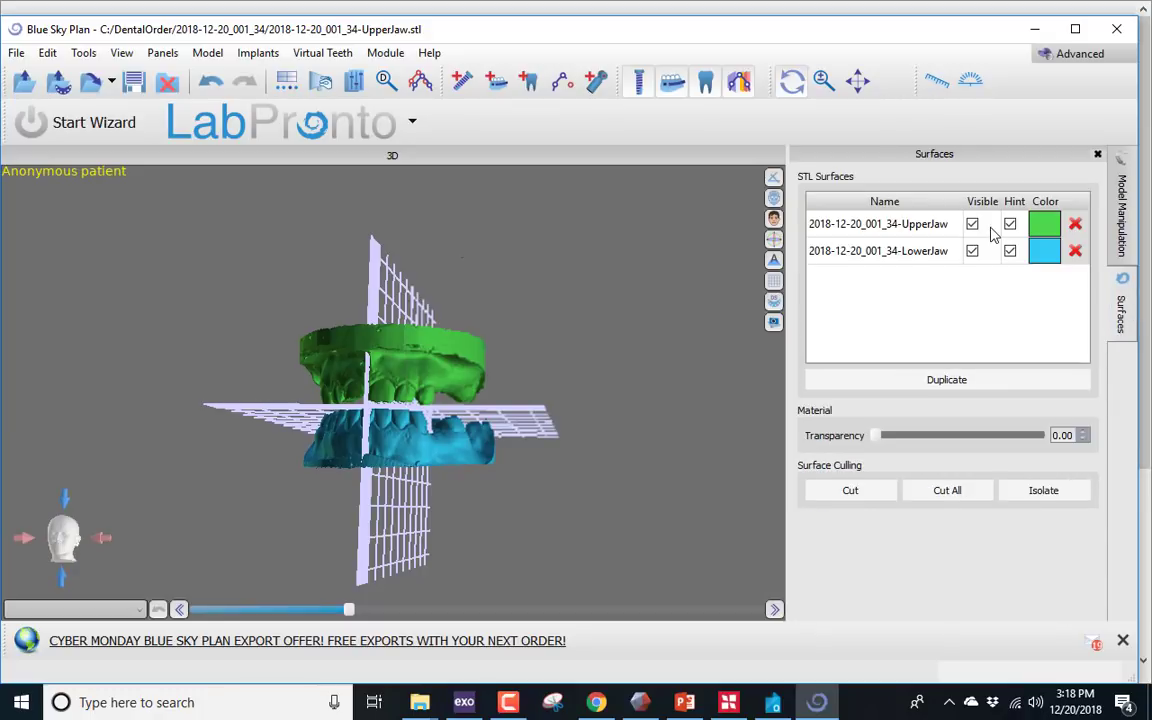
pyautogui.click(972, 251)
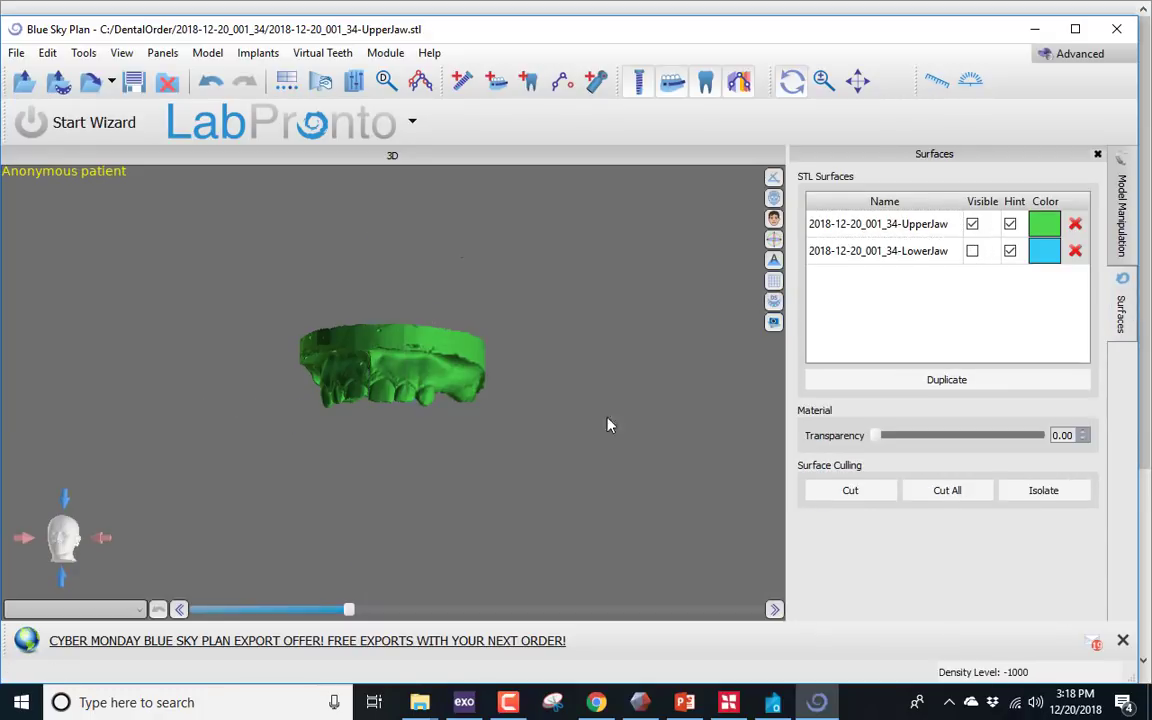
pyautogui.moveTo(288, 402); pyautogui.dragTo(393, 400)
pyautogui.scroll(10, 393, 400)
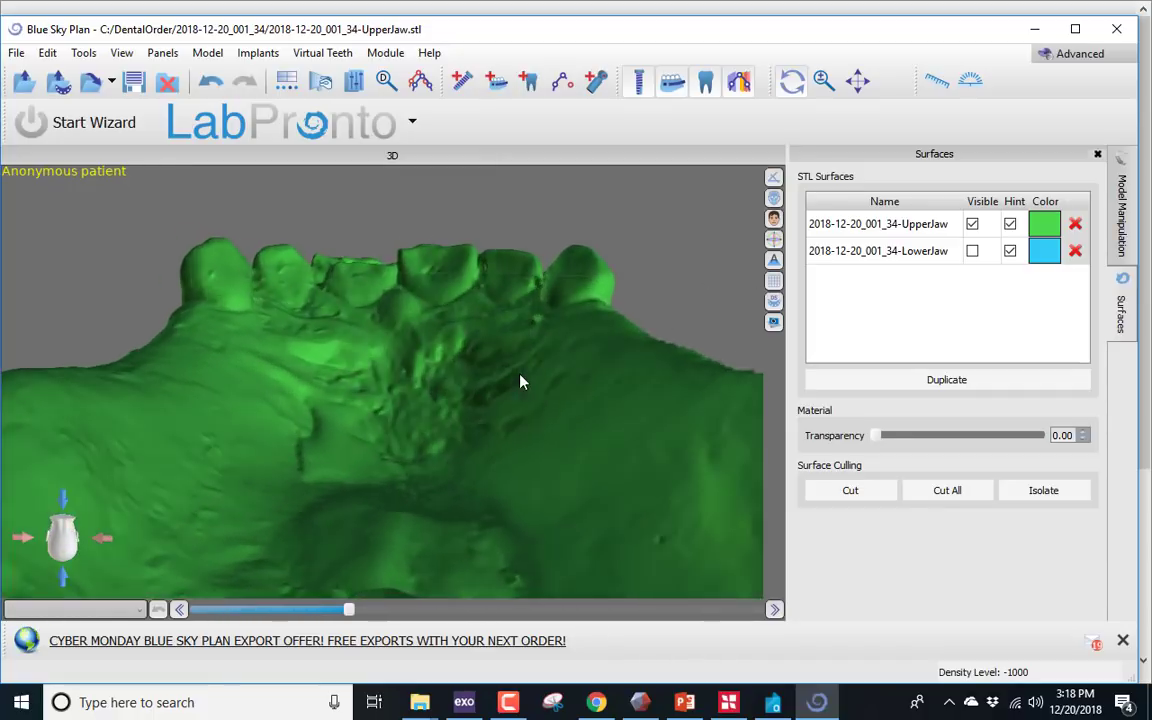
# Cut away the upper jaw's front teeth with freehand cut outlines, dismissing the open-mesh warning.
pyautogui.click(862, 494)
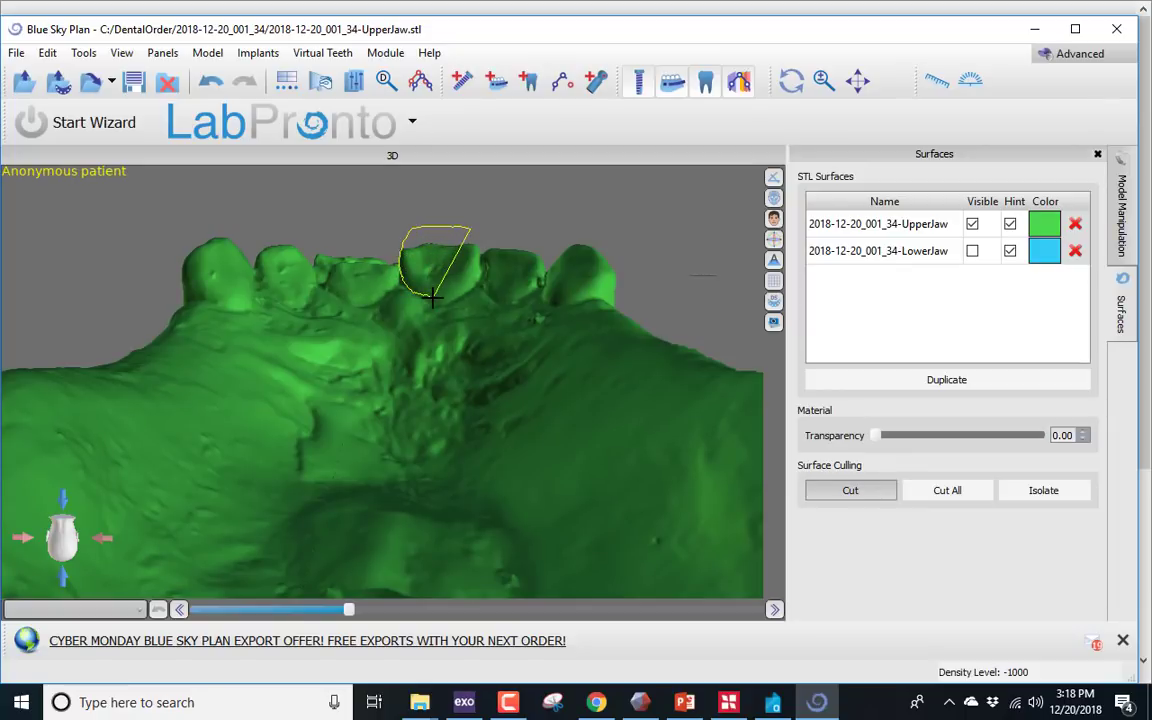
pyautogui.click(568, 289)
pyautogui.rightClick(593, 245)
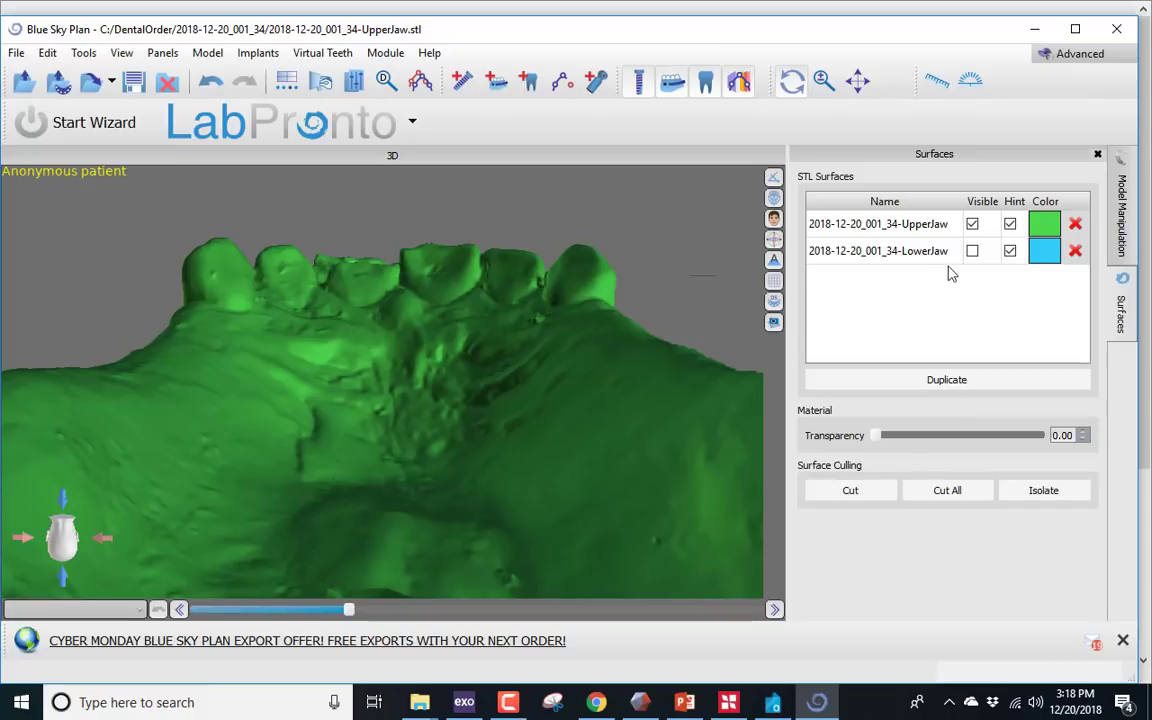
pyautogui.click(928, 230)
pyautogui.moveTo(576, 234)
pyautogui.mouseDown()
pyautogui.moveTo(504, 221)
pyautogui.moveTo(405, 227)
pyautogui.moveTo(389, 259)
pyautogui.moveTo(453, 290)
pyautogui.mouseUp()
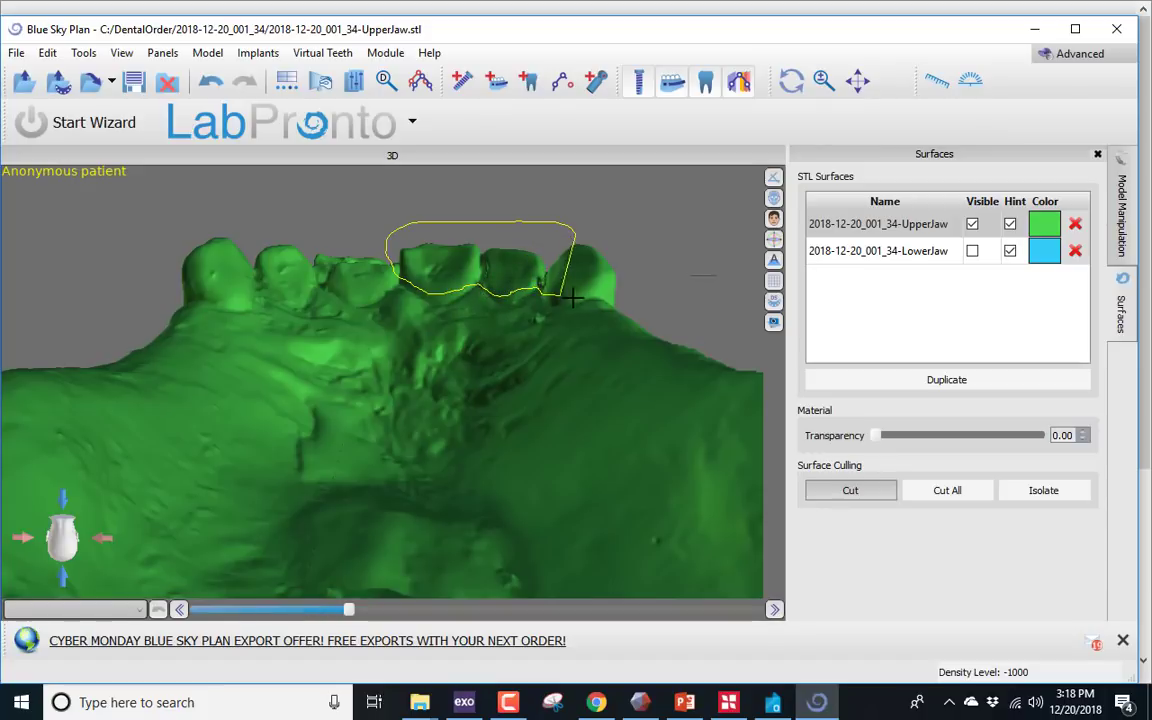
pyautogui.moveTo(640, 303); pyautogui.dragTo(641, 305)
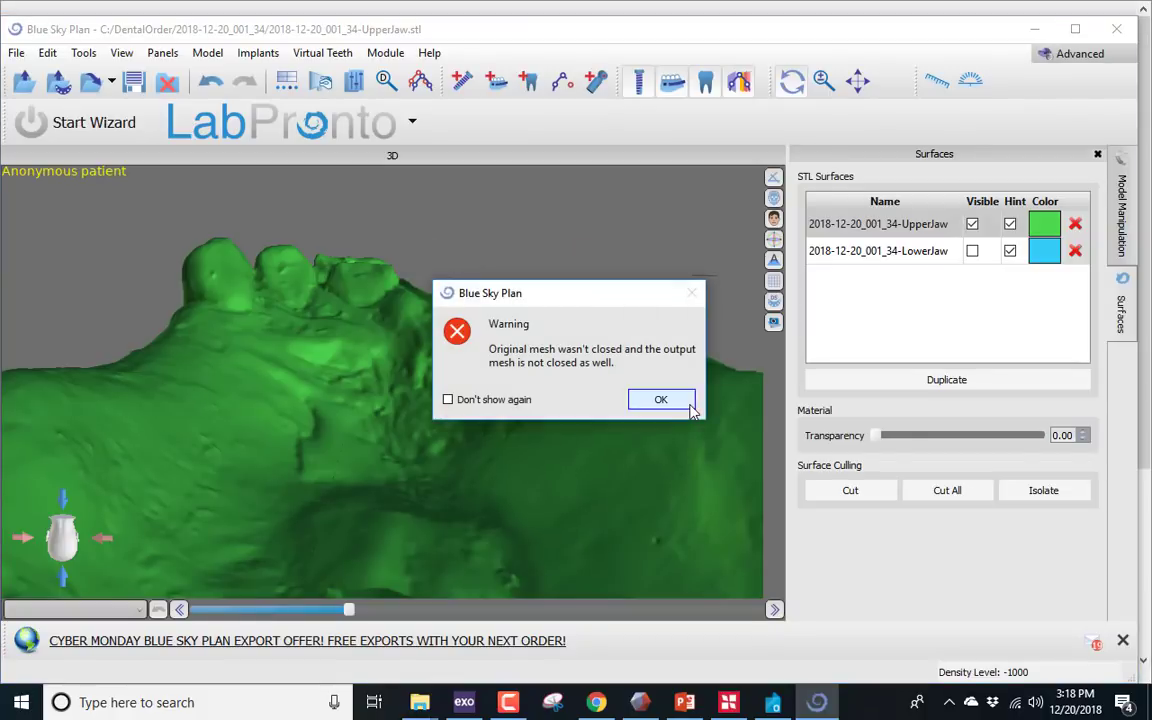
pyautogui.click(688, 403)
pyautogui.moveTo(483, 254); pyautogui.dragTo(425, 518)
pyautogui.scroll(2, 425, 518)
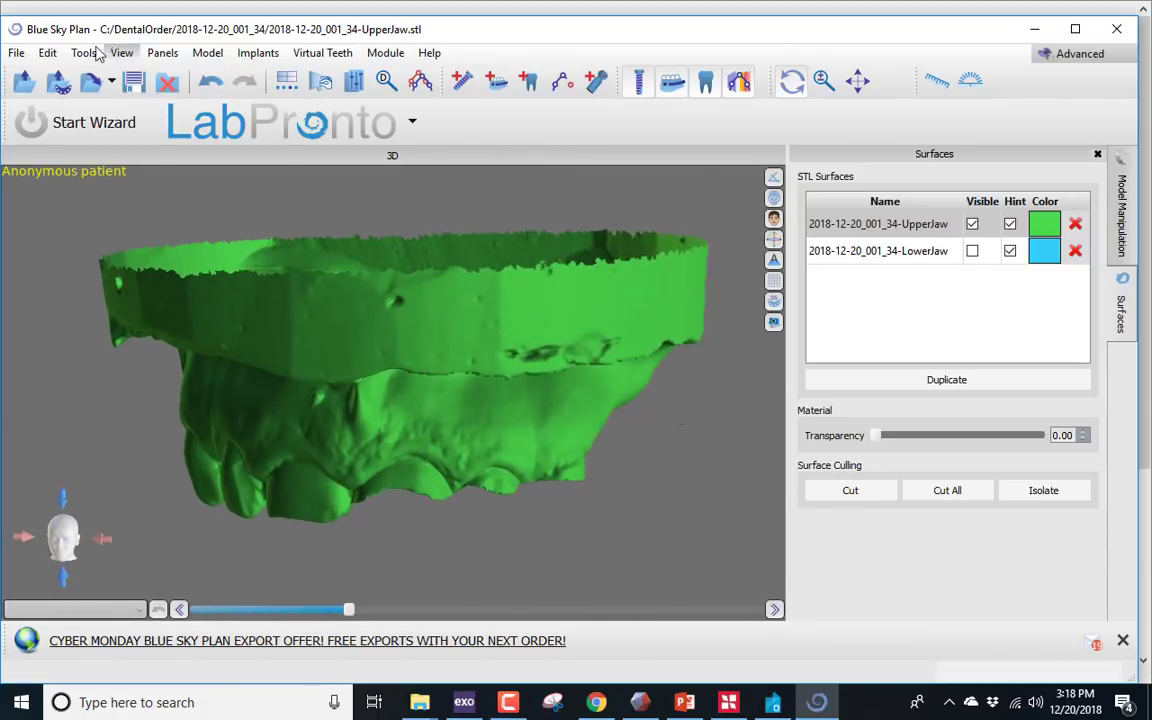
# Undo the last cut and rotate the view to inspect the upper jaw.
pyautogui.click(212, 82)
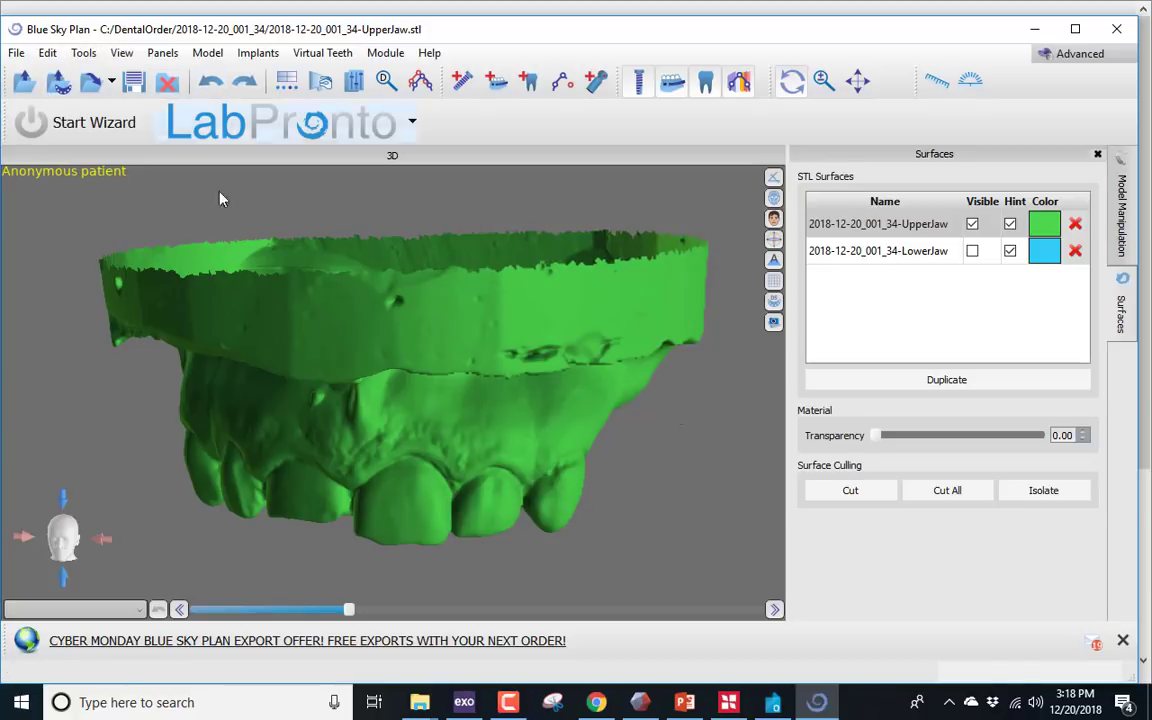
pyautogui.scroll(-2, 249, 327)
pyautogui.moveTo(249, 327); pyautogui.dragTo(446, 336)
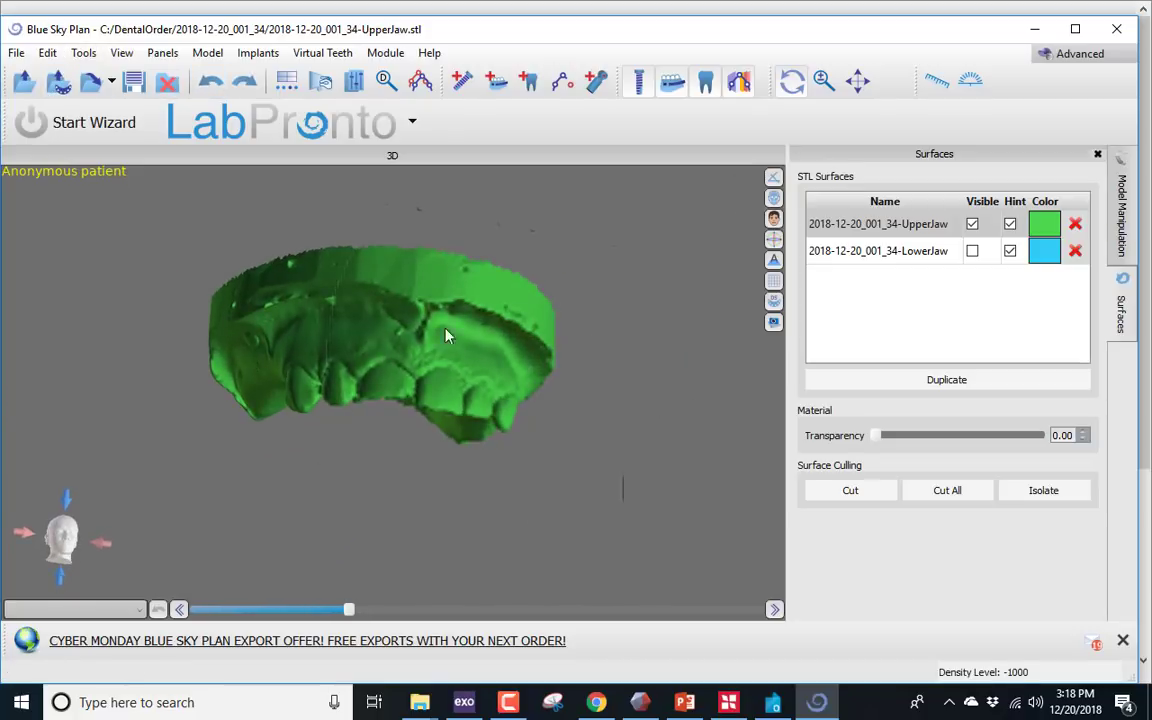
pyautogui.moveTo(697, 458); pyautogui.dragTo(679, 369)
pyautogui.moveTo(495, 446); pyautogui.dragTo(317, 367)
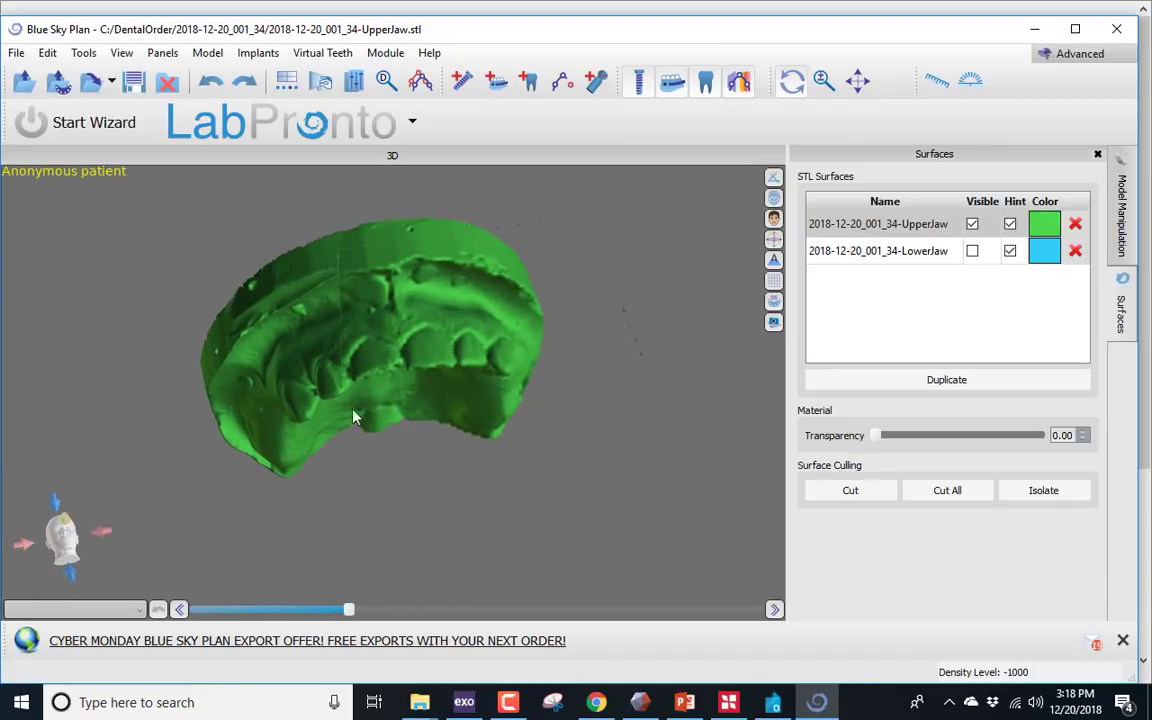
# Export the UpperJaw surface as an STL to the Desktop under the patient's name.
pyautogui.click(16, 53)
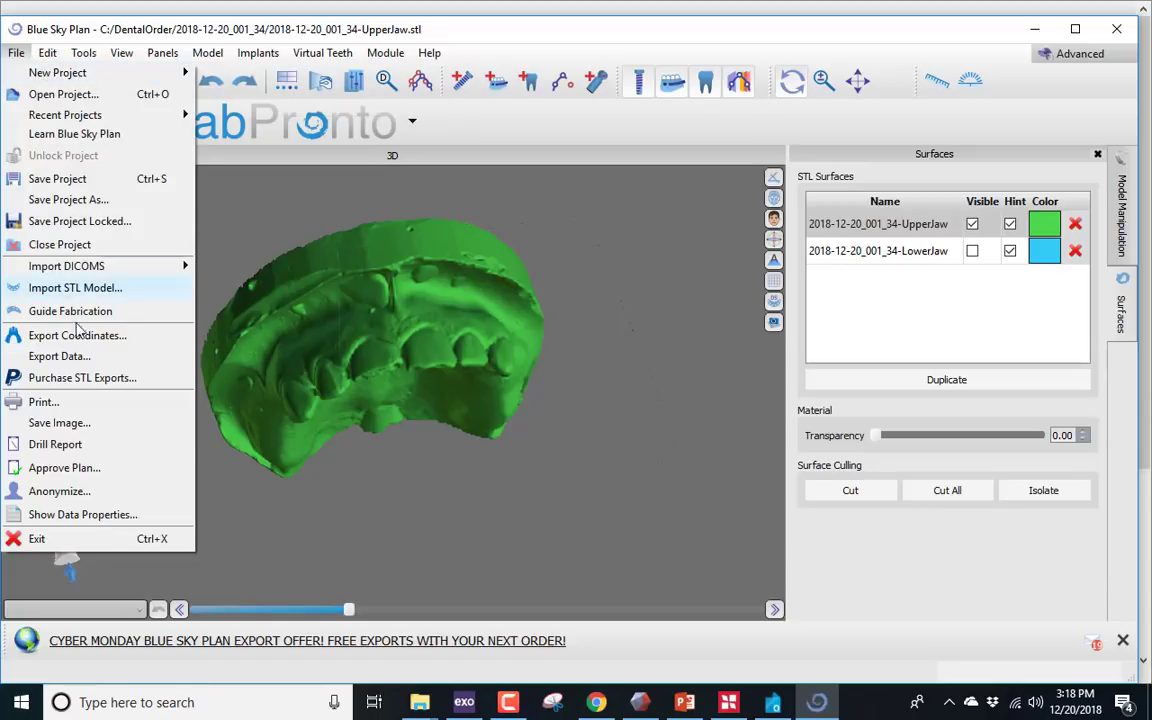
pyautogui.click(85, 358)
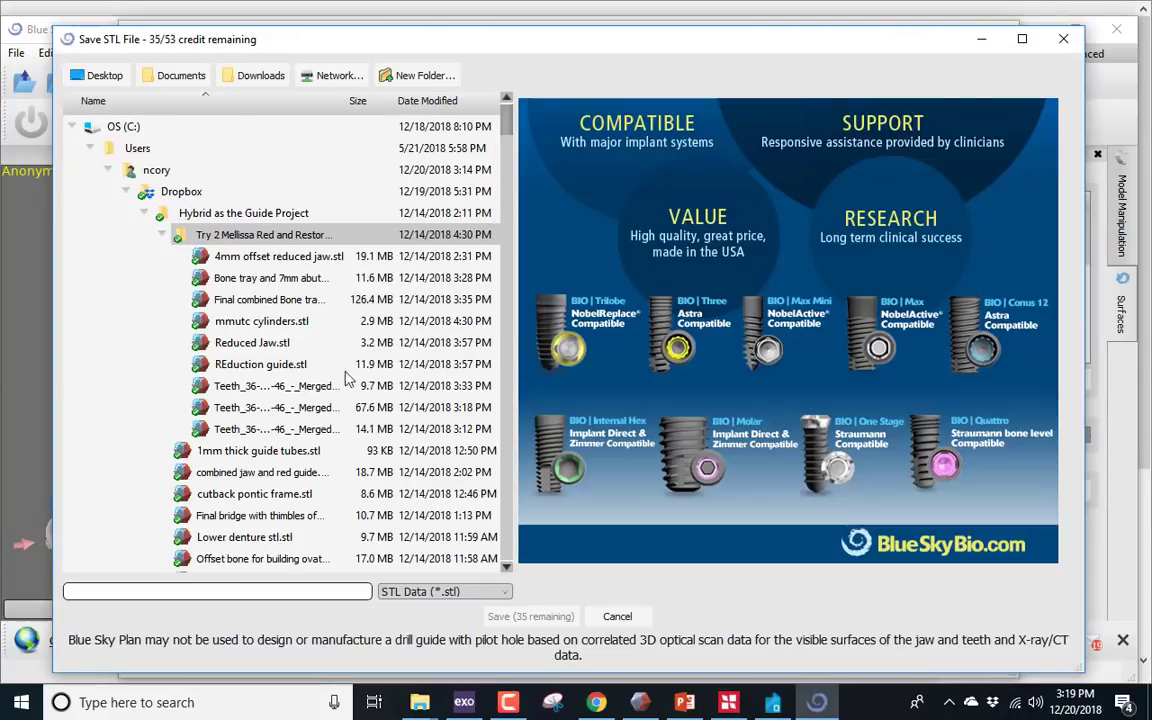
pyautogui.click(90, 76)
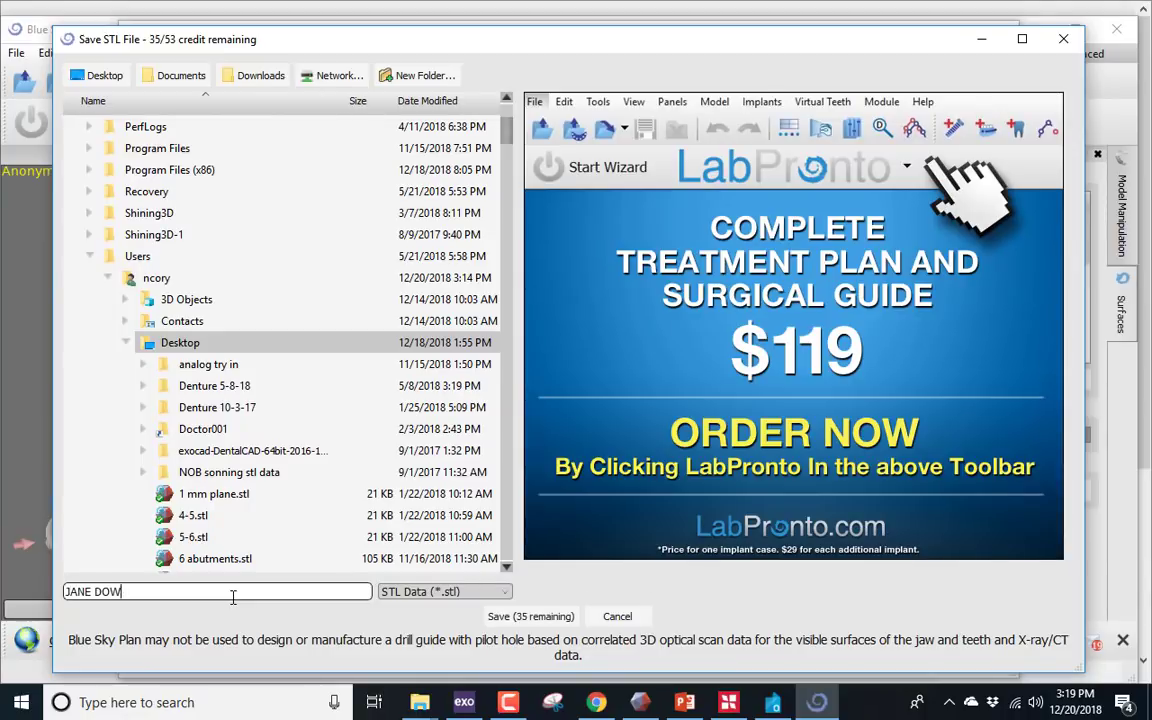
pyautogui.click(497, 616)
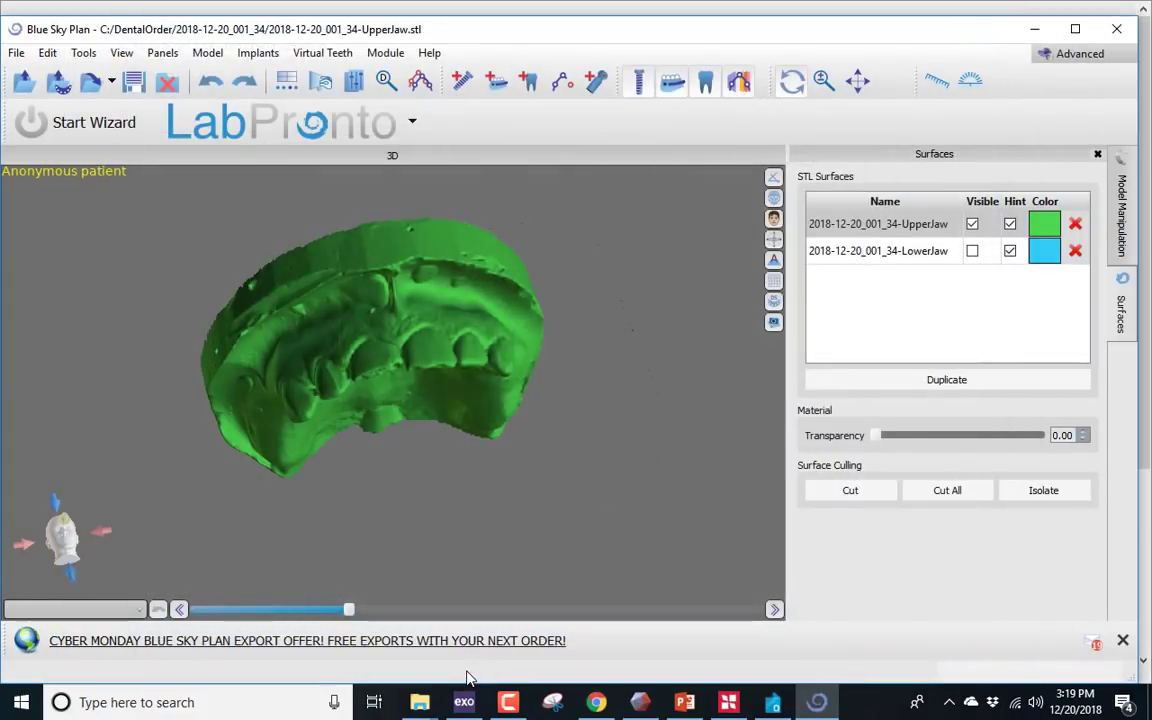
# Close the current Meshmixer session and restart it, dismissing the save and update prompts.
pyautogui.click(640, 702)
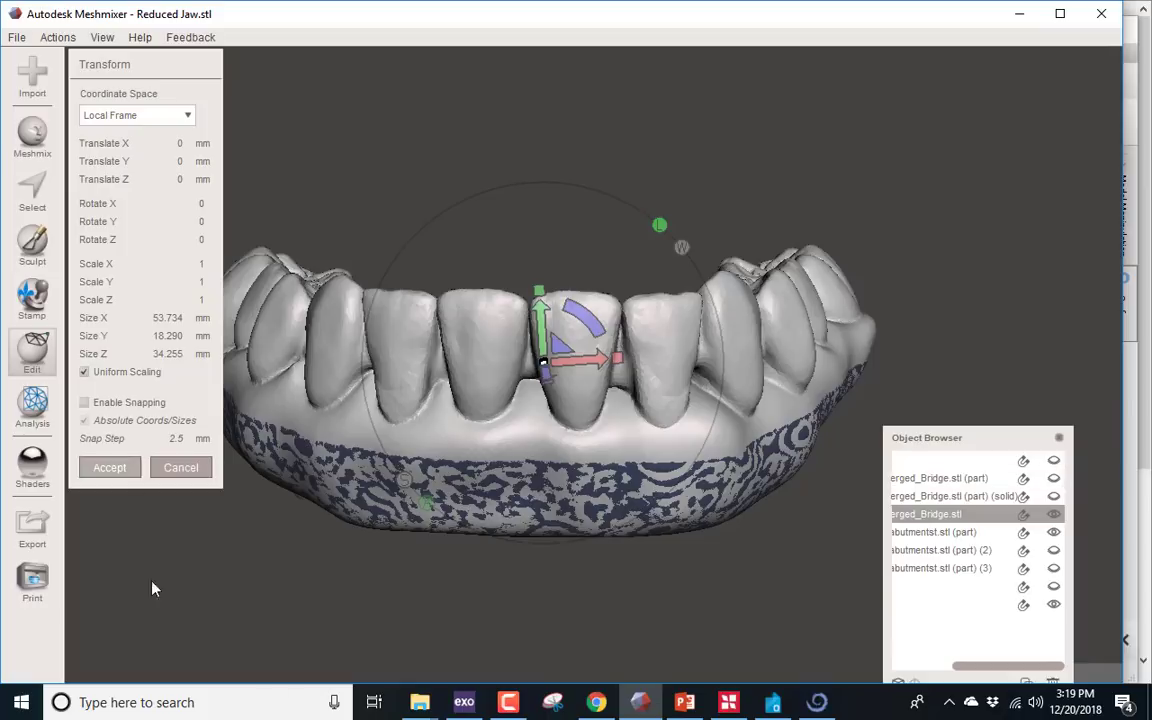
pyautogui.click(1104, 15)
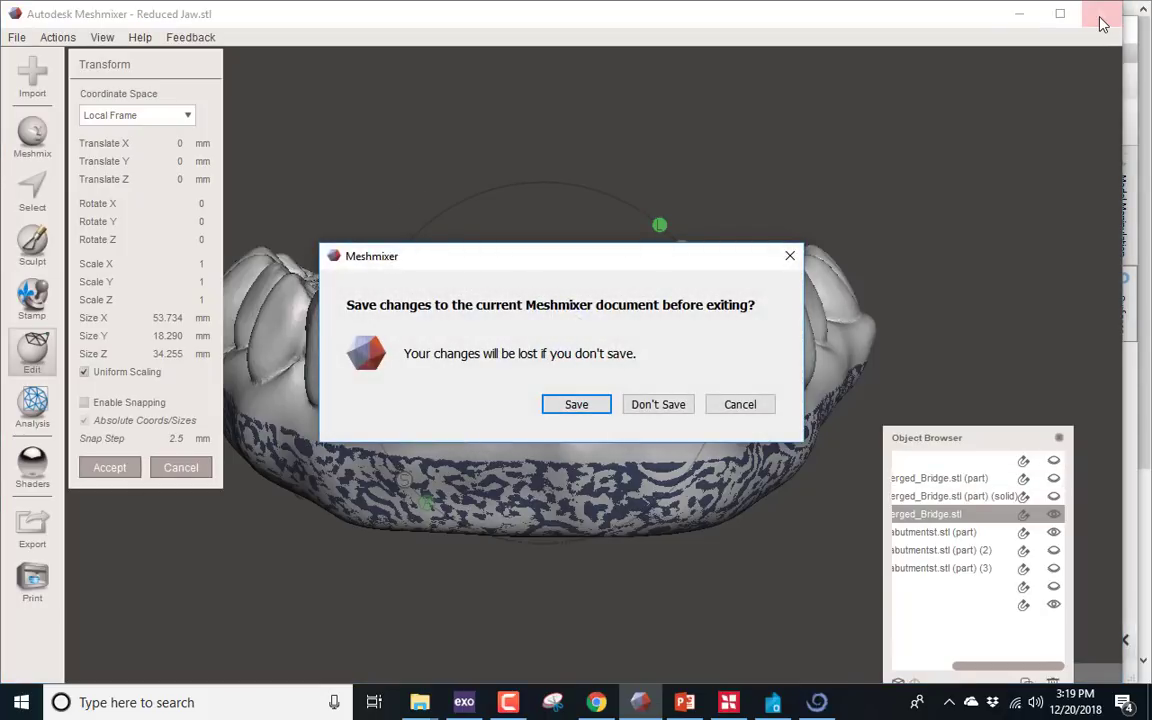
pyautogui.click(652, 404)
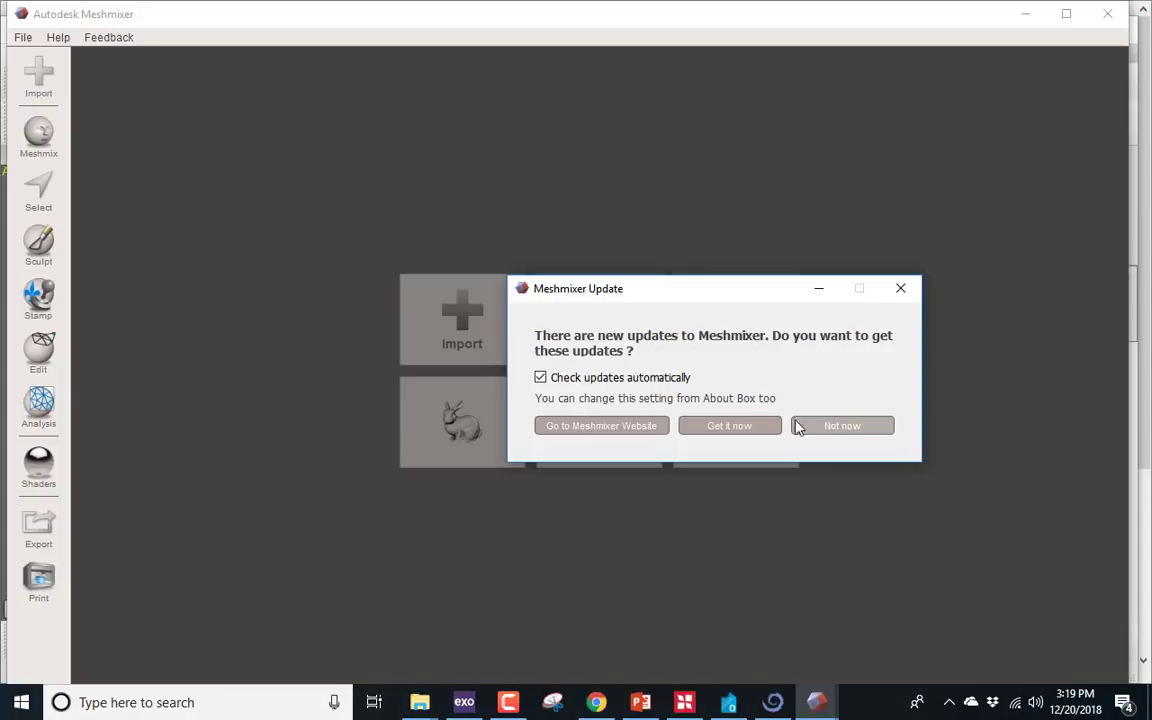
pyautogui.click(797, 427)
# Import the exported upper-jaw STL from the Desktop into Meshmixer.
pyautogui.click(460, 333)
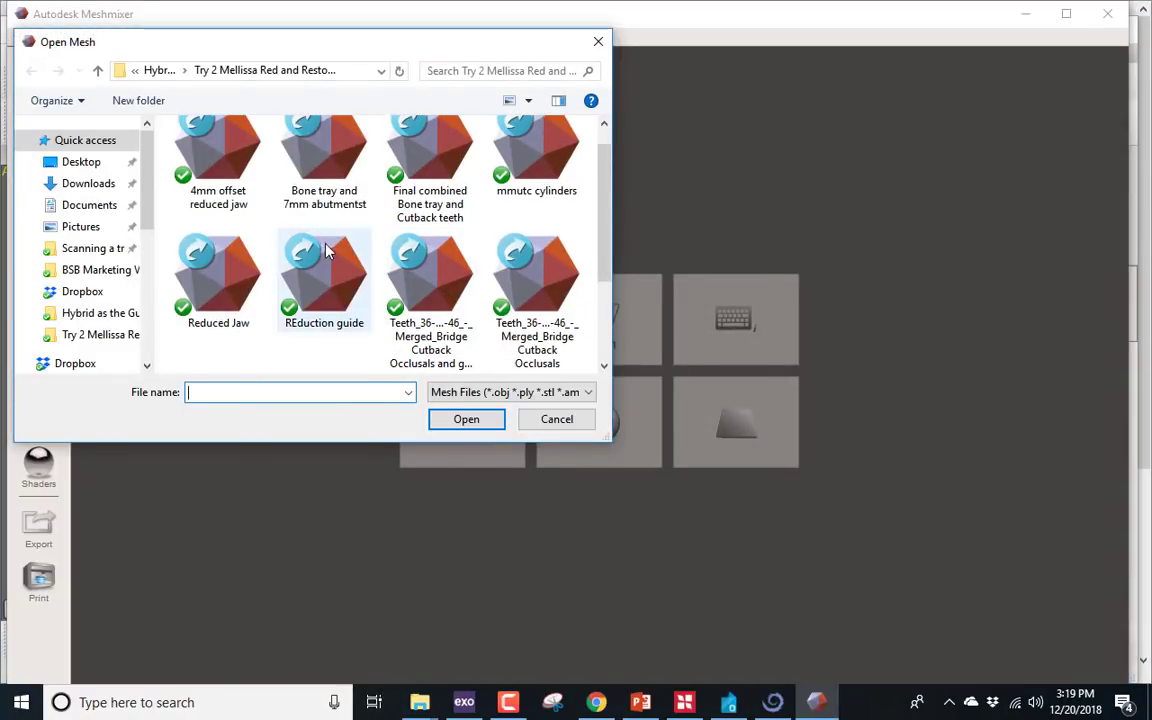
pyautogui.click(132, 162)
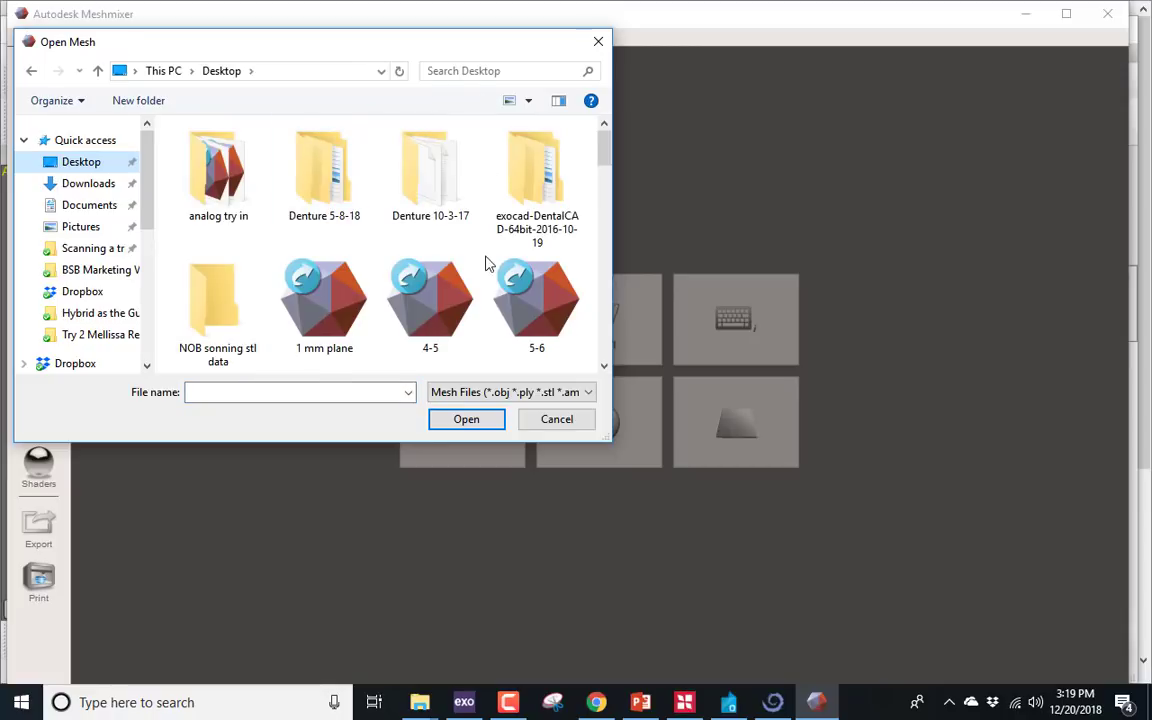
pyautogui.scroll(-5, 482, 263)
pyautogui.scroll(-3, 478, 265)
pyautogui.doubleClick(430, 185)
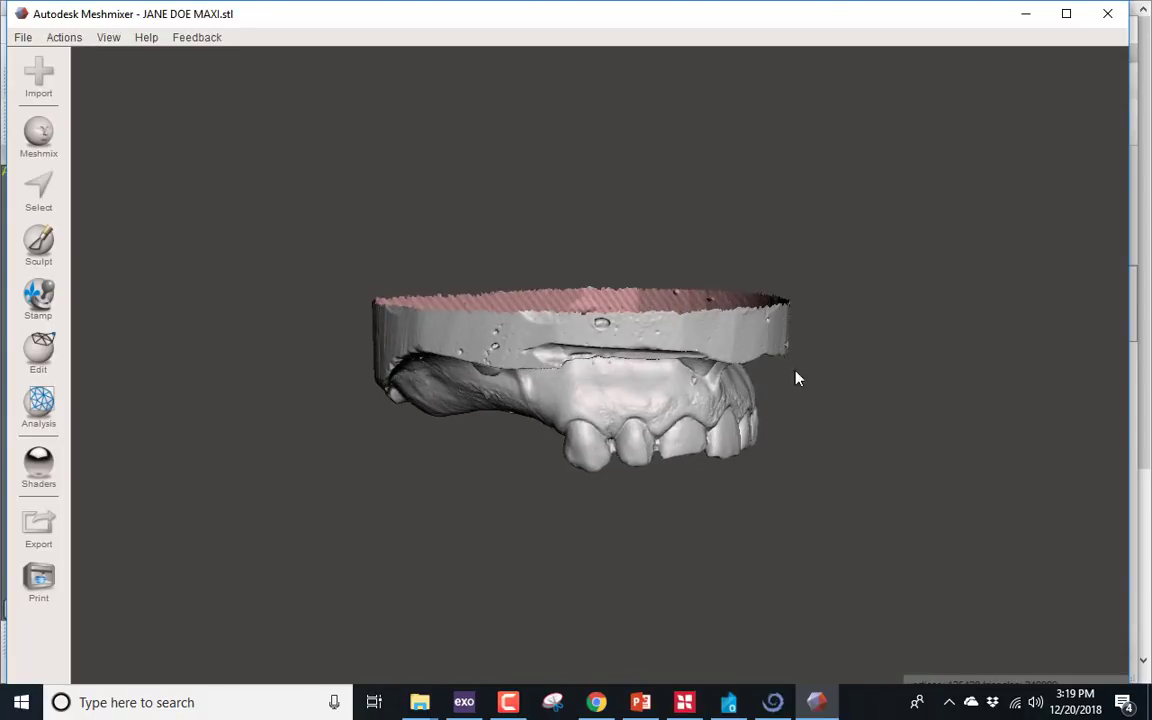
# Brush-select the first front teeth with the selection brush at size 41.
pyautogui.moveTo(545, 370); pyautogui.dragTo(992, 370, button='right')
pyautogui.click(39, 192)
pyautogui.moveTo(394, 320)
pyautogui.mouseDown(button='right')
pyautogui.moveTo(380, 378)
pyautogui.moveTo(567, 373)
pyautogui.mouseUp(button='right')
pyautogui.moveTo(158, 196); pyautogui.dragTo(141, 196)
pyautogui.moveTo(505, 382)
pyautogui.mouseDown(button='right')
pyautogui.moveTo(531, 366)
pyautogui.moveTo(560, 400)
pyautogui.mouseUp(button='right')
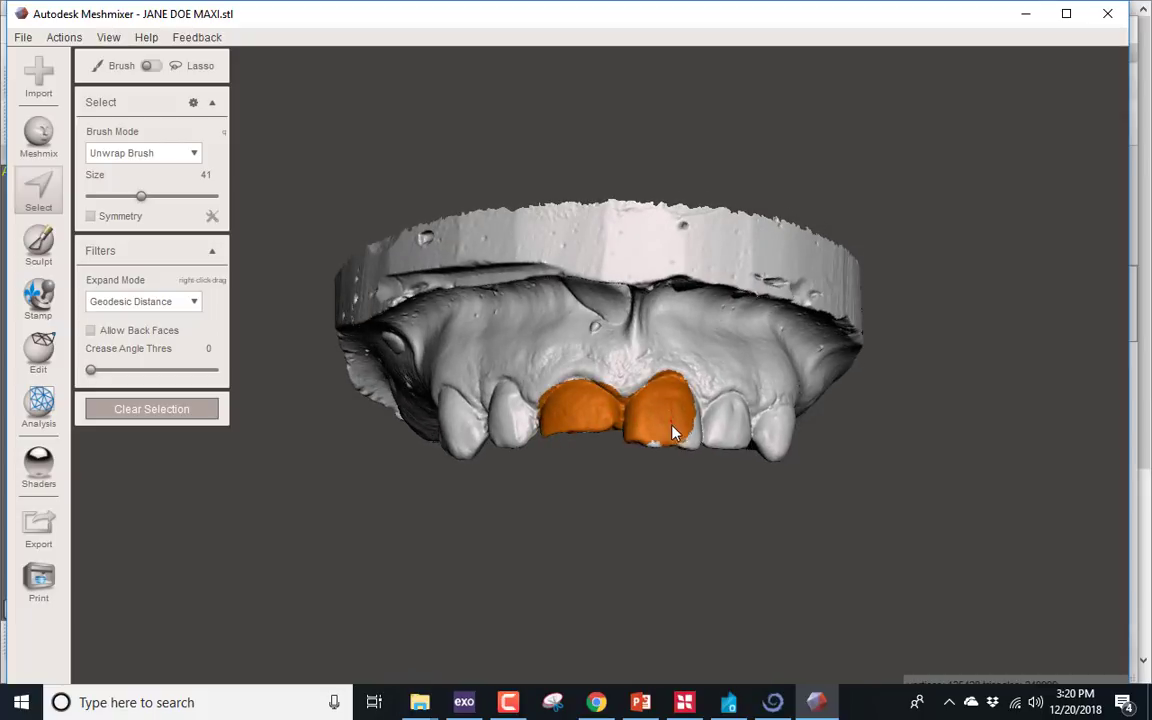
pyautogui.moveTo(699, 429); pyautogui.dragTo(560, 422, button='right')
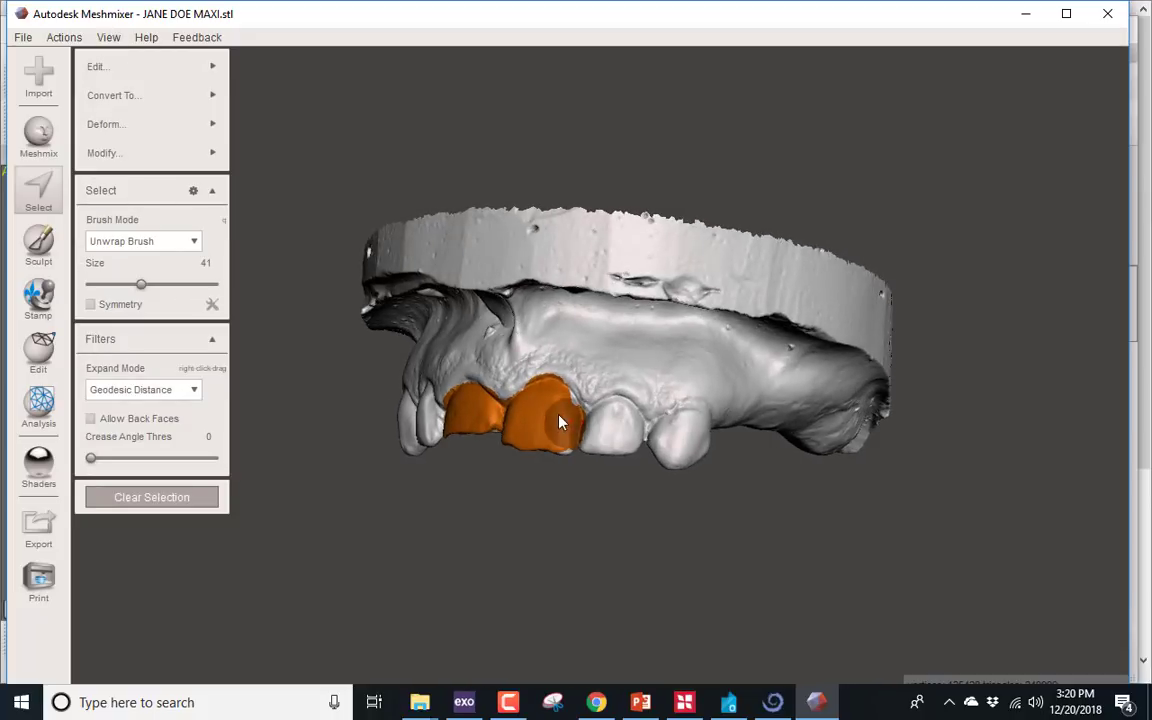
pyautogui.moveTo(607, 425); pyautogui.dragTo(628, 430)
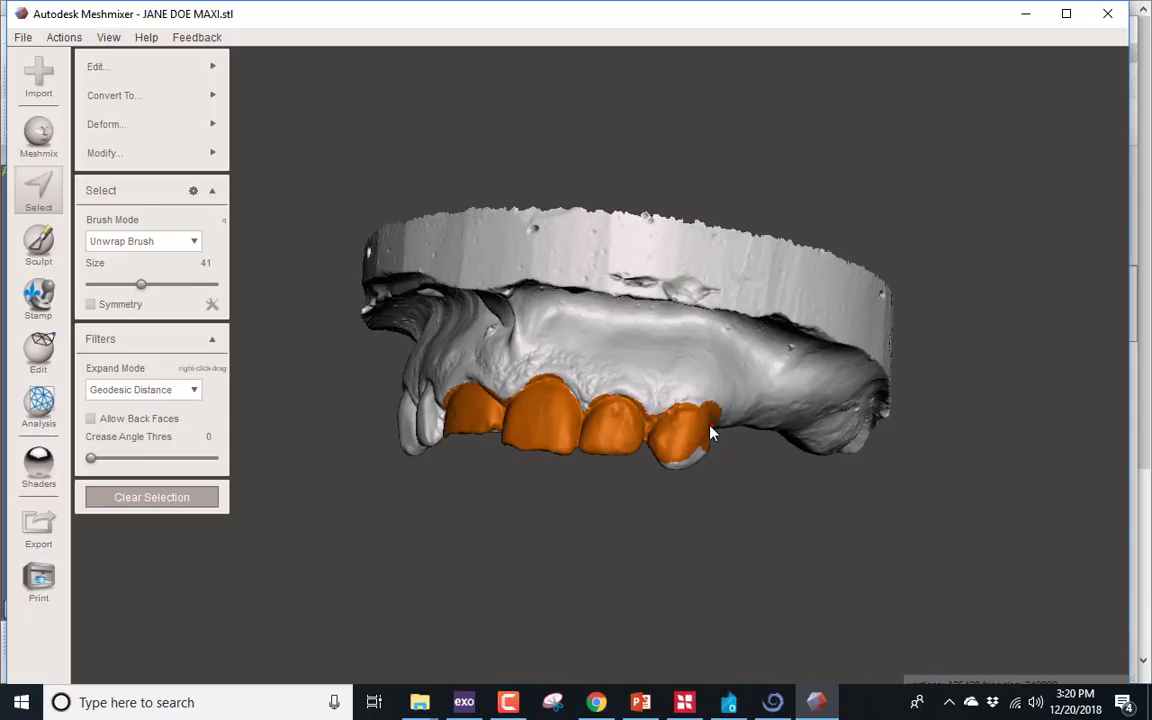
# Extend the selection over all remaining teeth and delete them from the mesh.
pyautogui.moveTo(689, 429); pyautogui.dragTo(629, 246, button='right')
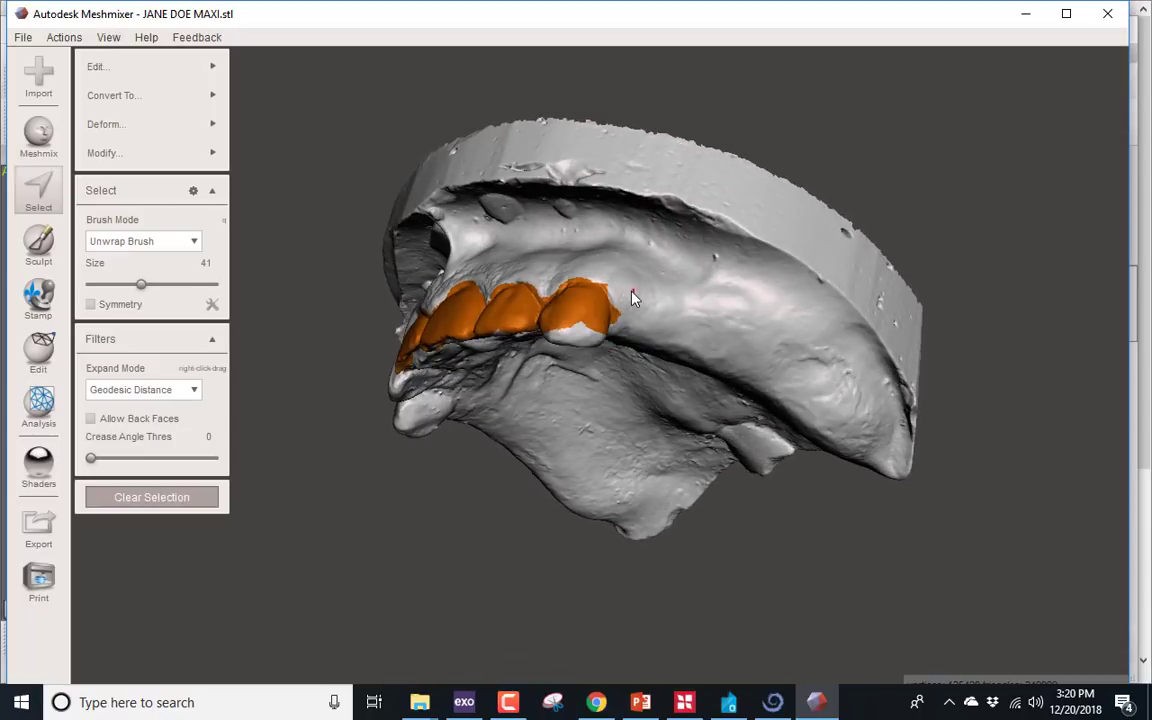
pyautogui.moveTo(590, 330); pyautogui.dragTo(560, 168, button='right')
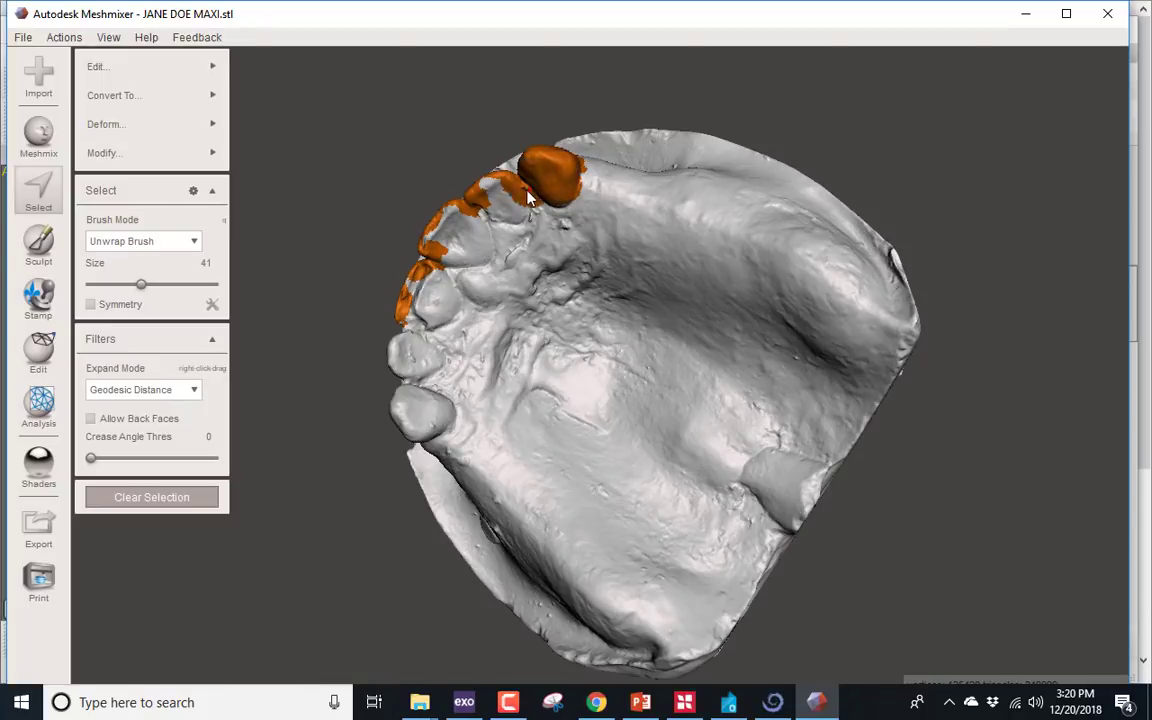
pyautogui.moveTo(512, 209)
pyautogui.mouseDown()
pyautogui.moveTo(473, 247)
pyautogui.moveTo(447, 250)
pyautogui.moveTo(457, 208)
pyautogui.moveTo(490, 186)
pyautogui.moveTo(432, 243)
pyautogui.moveTo(419, 282)
pyautogui.moveTo(444, 299)
pyautogui.moveTo(402, 363)
pyautogui.mouseUp()
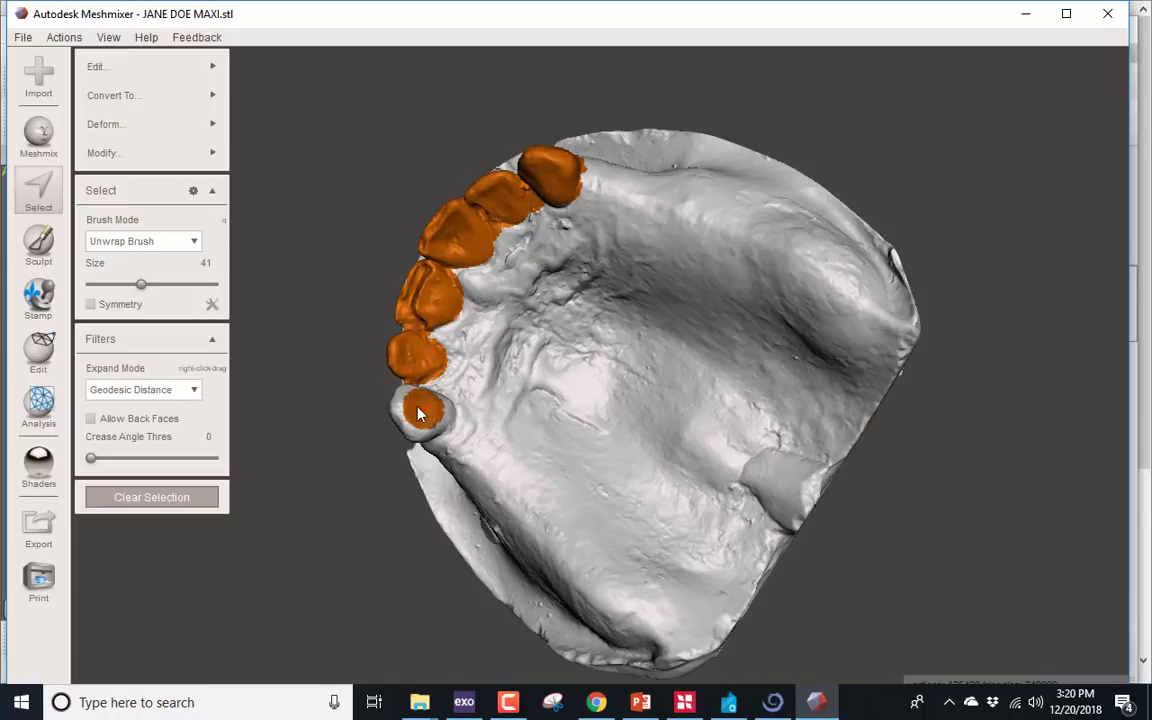
pyautogui.moveTo(408, 404); pyautogui.dragTo(426, 425)
pyautogui.moveTo(442, 414); pyautogui.dragTo(643, 378, button='right')
pyautogui.click(641, 381)
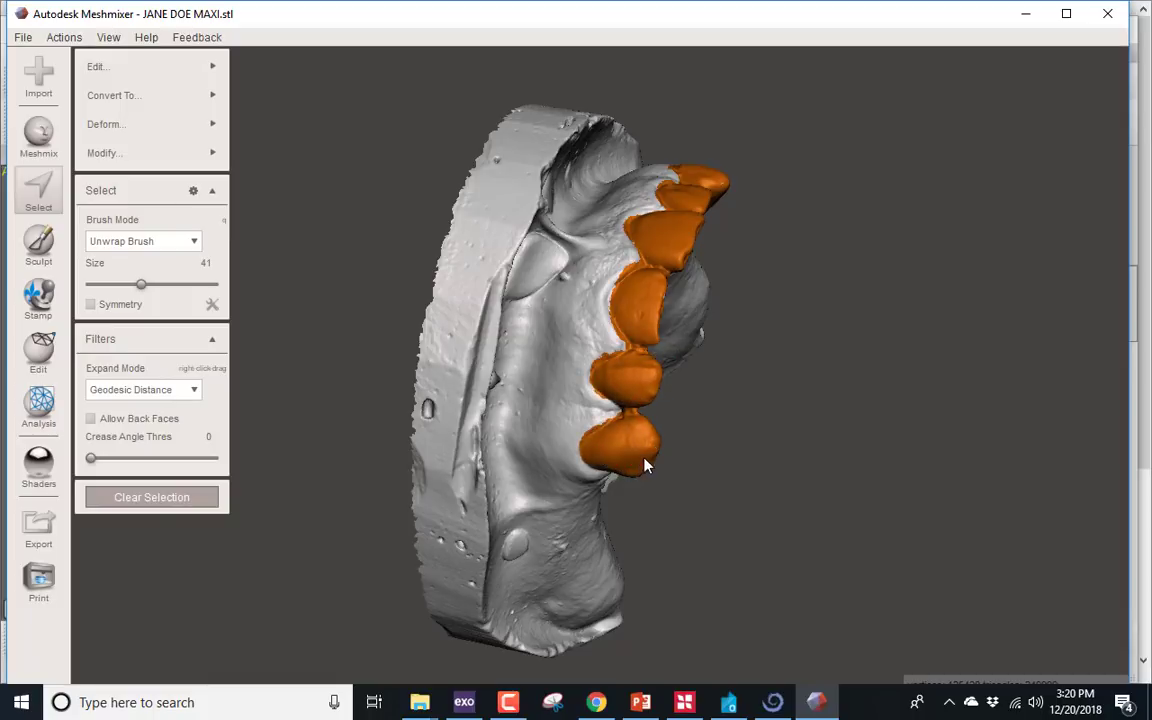
pyautogui.moveTo(779, 403); pyautogui.dragTo(616, 286, button='right')
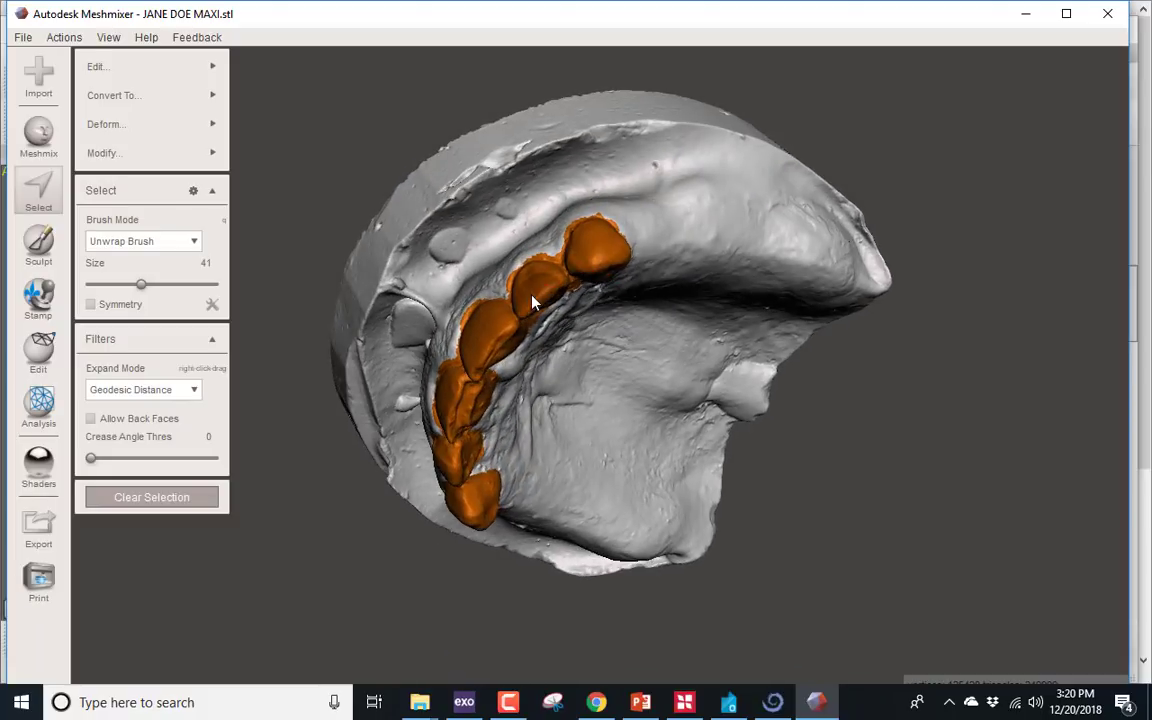
pyautogui.moveTo(640, 337); pyautogui.dragTo(783, 369, button='right')
pyautogui.press('Delete')
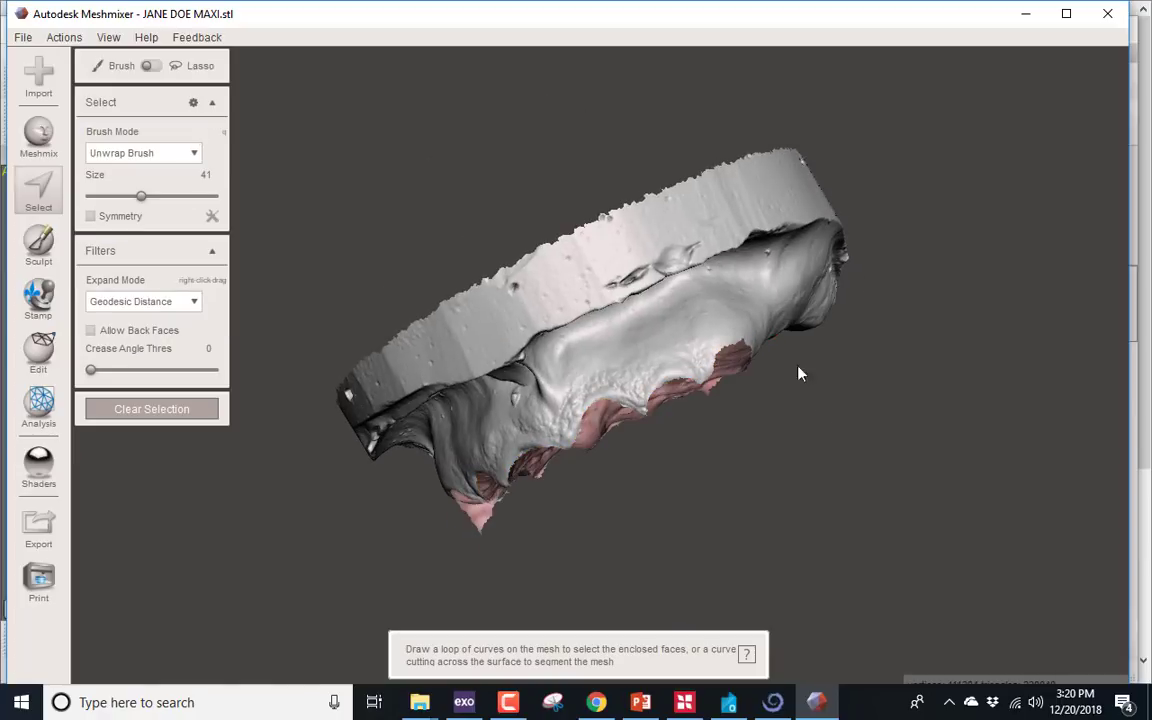
# Remove the stray fragment at the model's tip using a size-28 selection brush.
pyautogui.moveTo(531, 473); pyautogui.dragTo(586, 136, button='right')
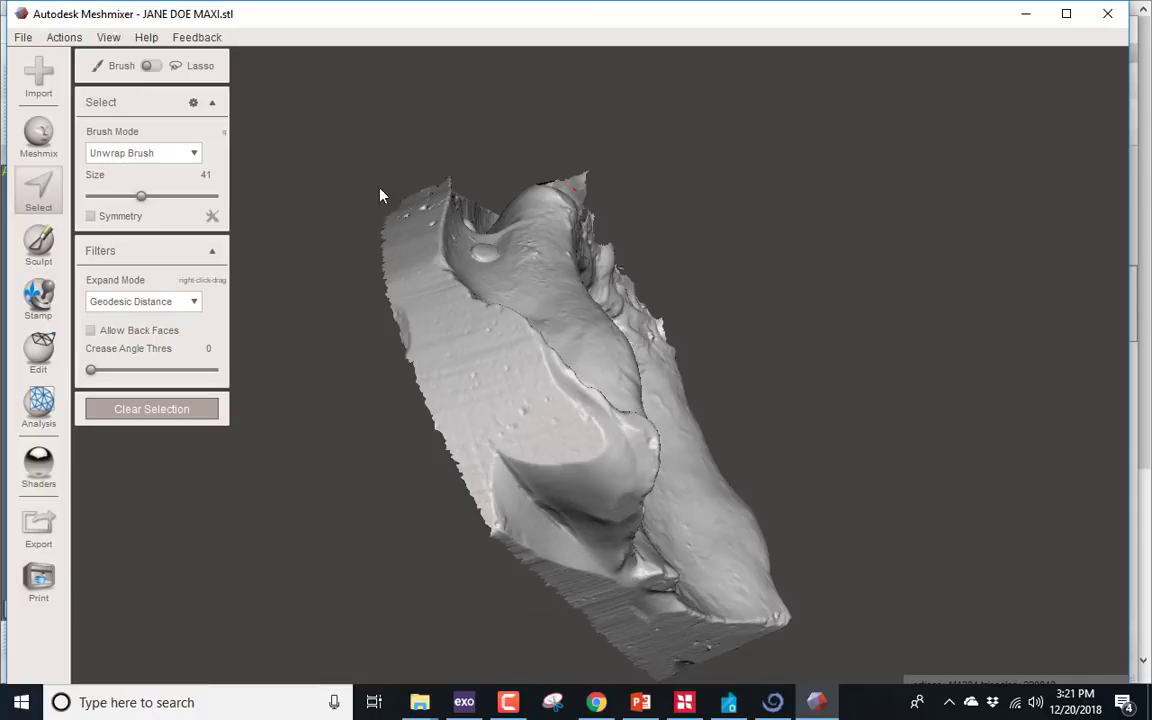
pyautogui.press('[')
pyautogui.scroll(3, 481, 172)
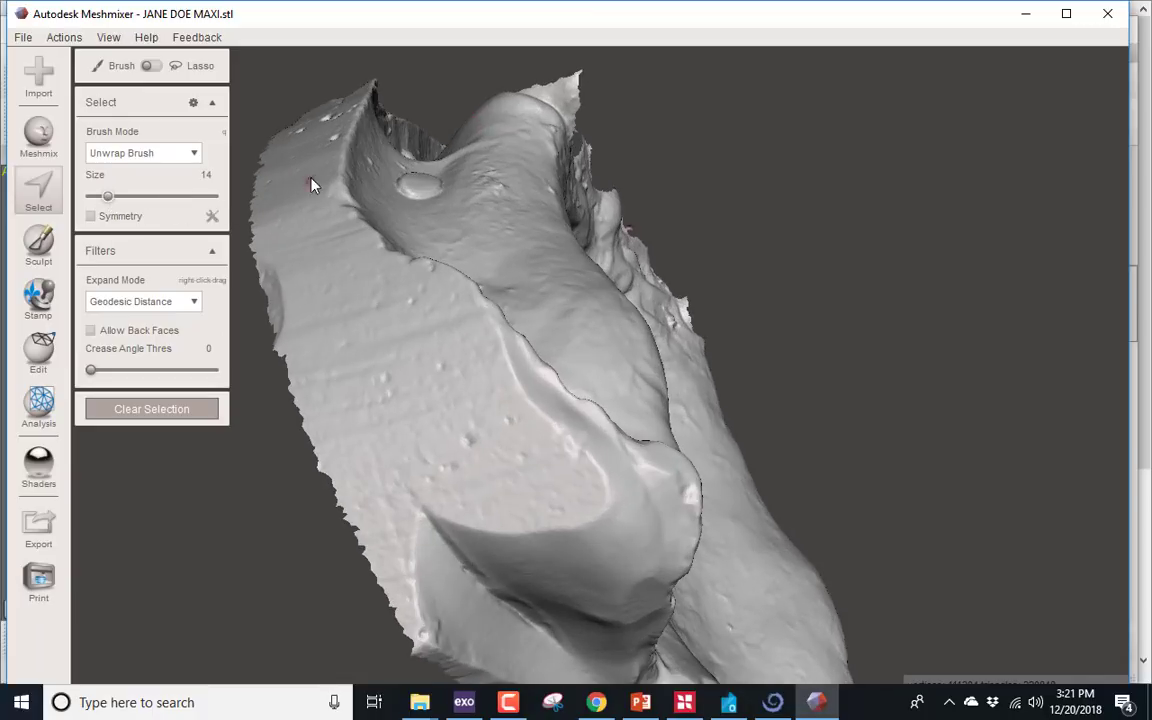
pyautogui.press(']')
pyautogui.moveTo(563, 92)
pyautogui.mouseDown()
pyautogui.moveTo(580, 80)
pyautogui.moveTo(541, 95)
pyautogui.moveTo(576, 110)
pyautogui.moveTo(579, 128)
pyautogui.moveTo(586, 118)
pyautogui.mouseUp()
pyautogui.press('Escape')
pyautogui.moveTo(699, 172)
pyautogui.mouseDown(button='right')
pyautogui.moveTo(627, 232)
pyautogui.moveTo(546, 145)
pyautogui.moveTo(449, 148)
pyautogui.moveTo(550, 200)
pyautogui.moveTo(478, 375)
pyautogui.moveTo(406, 419)
pyautogui.moveTo(377, 358)
pyautogui.moveTo(437, 404)
pyautogui.moveTo(175, 466)
pyautogui.mouseUp(button='right')
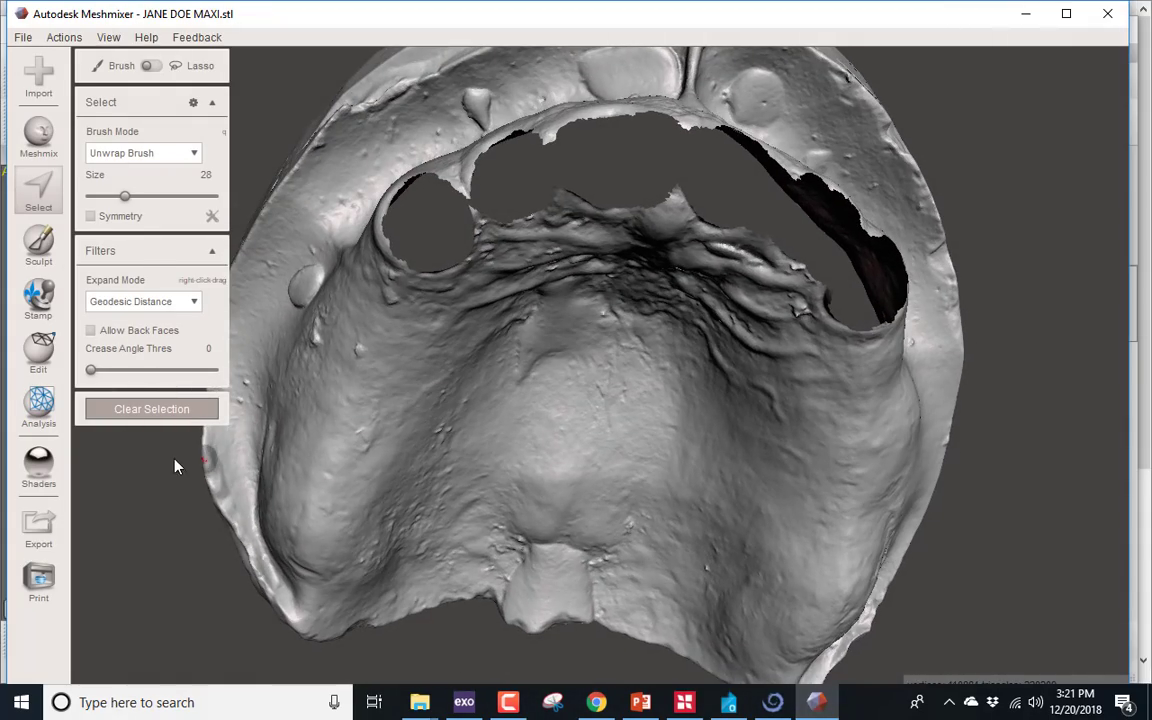
pyautogui.press('Escape')
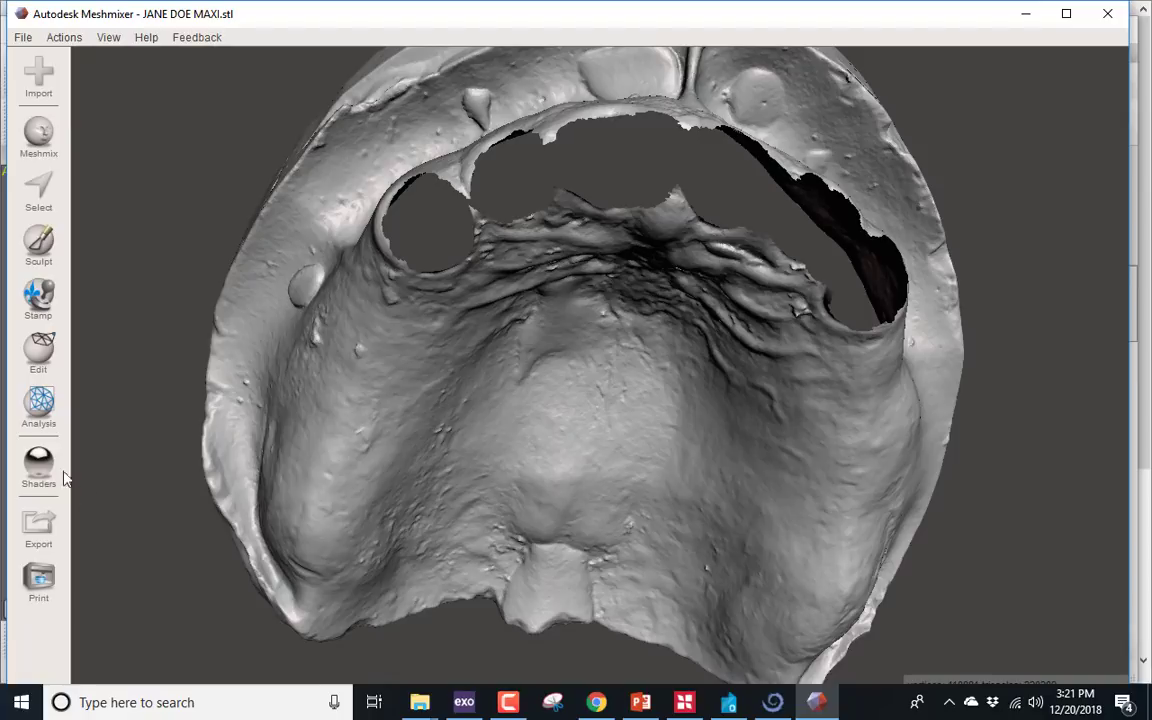
# Fill the tooth-removal holes along the ridge with Analysis > Inspector and finish.
pyautogui.click(40, 410)
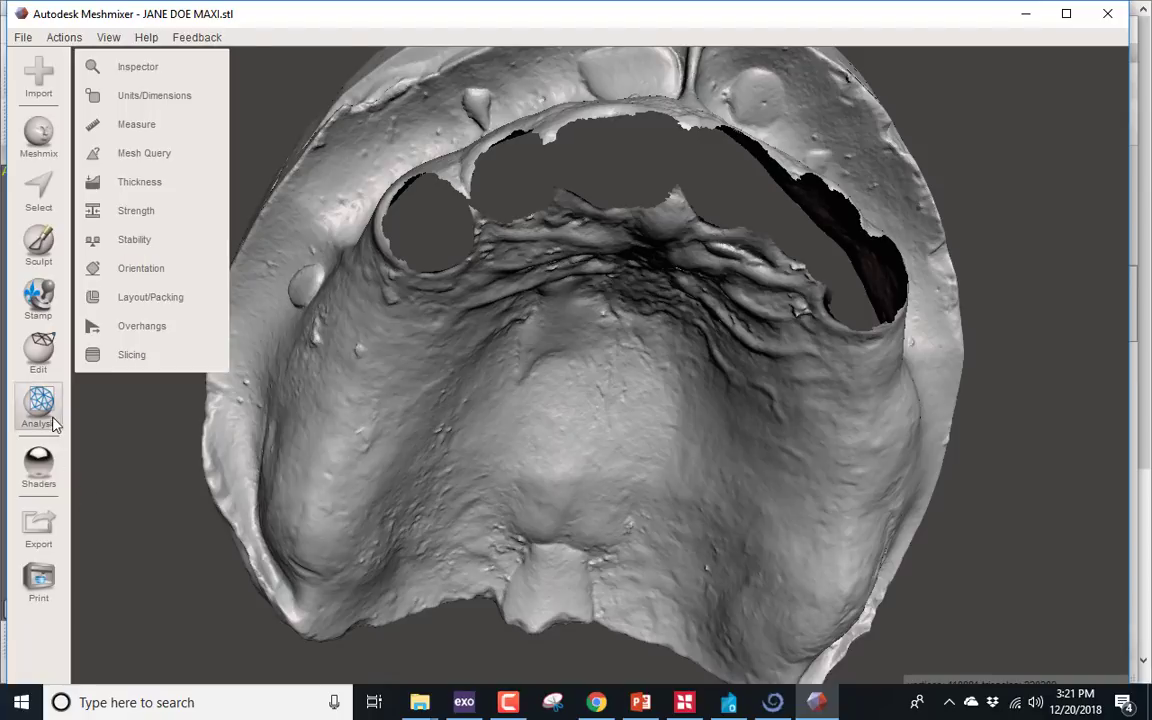
pyautogui.click(145, 64)
pyautogui.scroll(-5, 540, 270)
pyautogui.moveTo(577, 155); pyautogui.dragTo(556, 210, button='right')
pyautogui.click(525, 208)
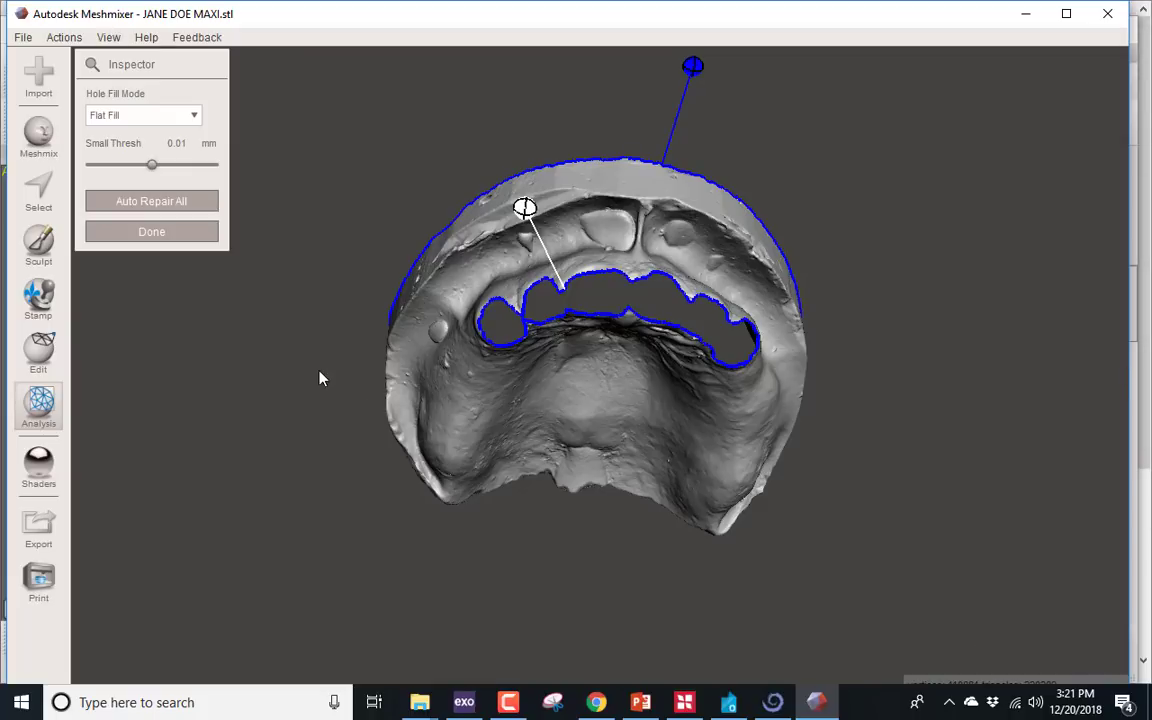
pyautogui.moveTo(601, 316)
pyautogui.mouseDown(button='right')
pyautogui.moveTo(587, 228)
pyautogui.moveTo(612, 122)
pyautogui.moveTo(639, 272)
pyautogui.moveTo(604, 334)
pyautogui.mouseUp(button='right')
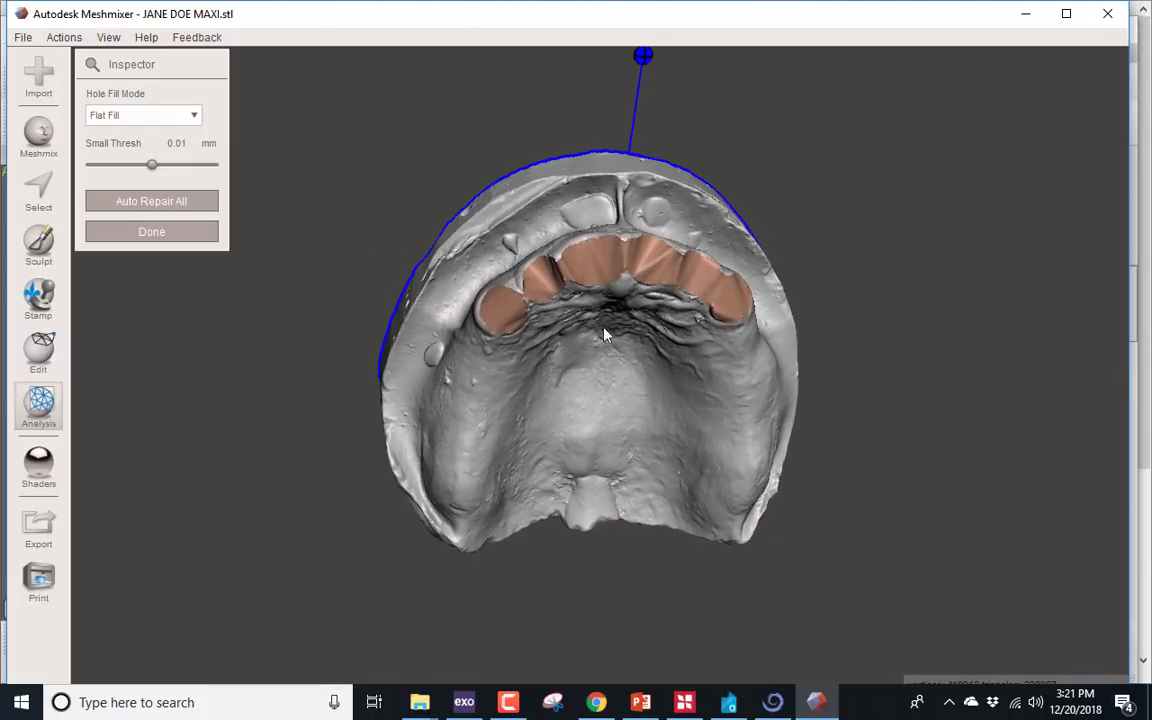
pyautogui.click(176, 232)
pyautogui.click(42, 192)
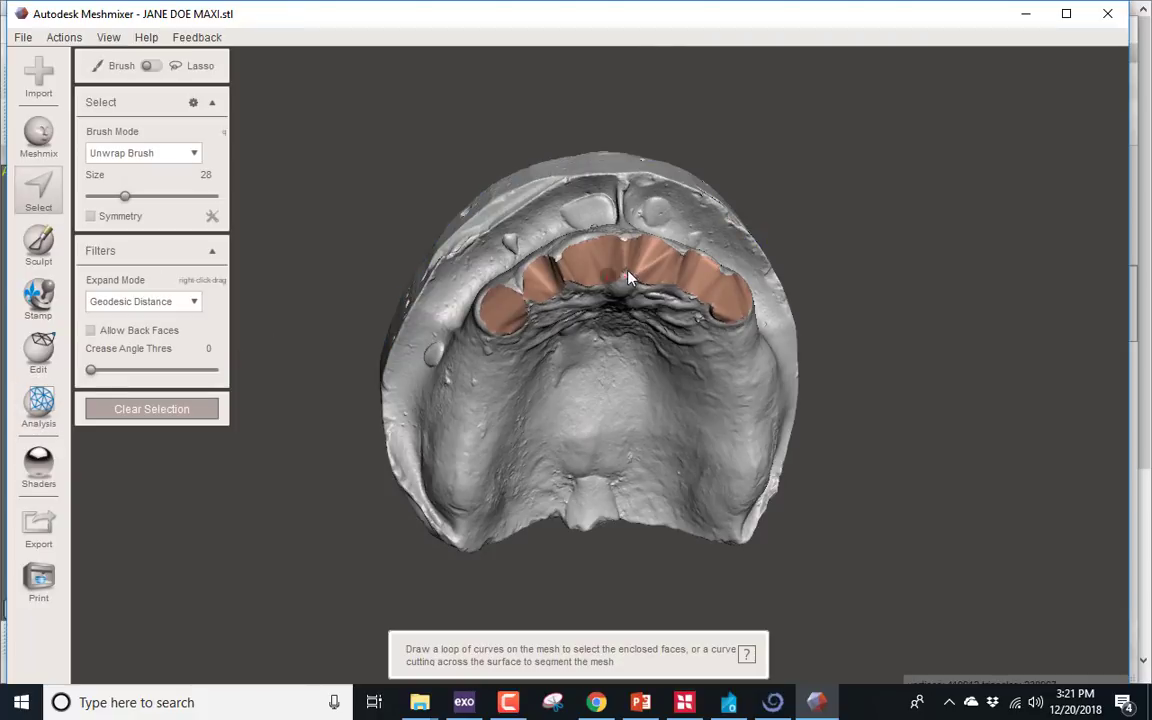
# Paint a selection over the front arch and grow it outward three times with Expand Ring.
pyautogui.moveTo(623, 267); pyautogui.dragTo(618, 268)
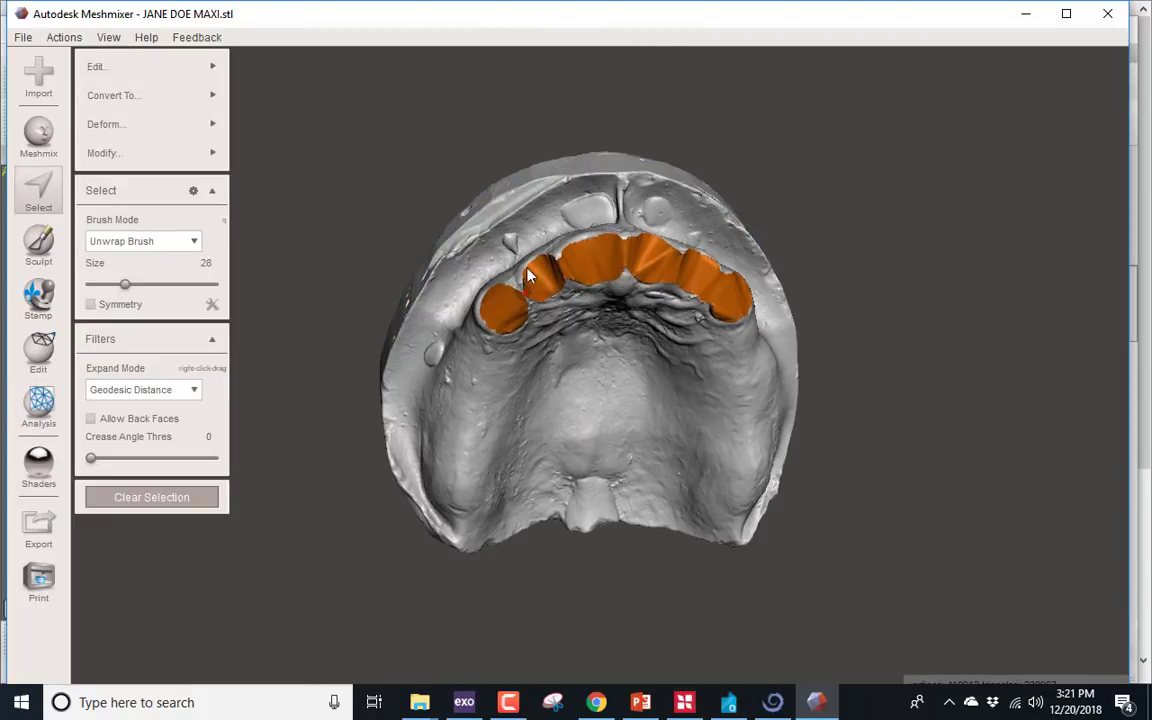
pyautogui.scroll(5, 508, 300)
pyautogui.click(210, 152)
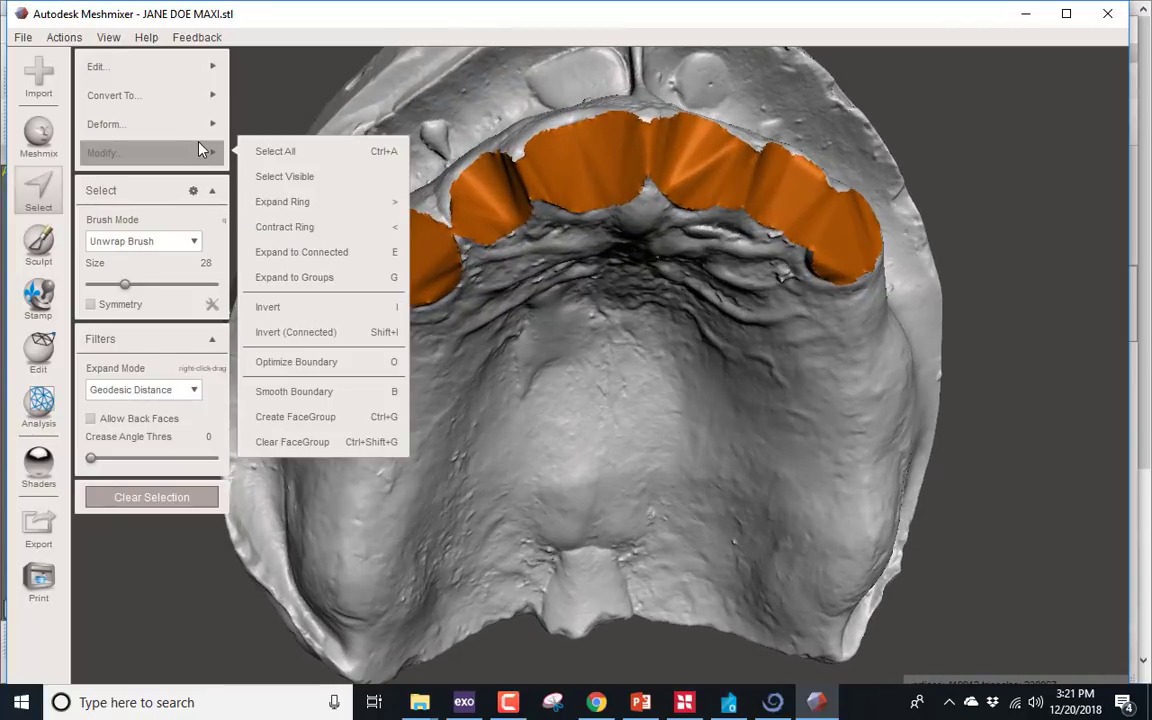
pyautogui.click(300, 204)
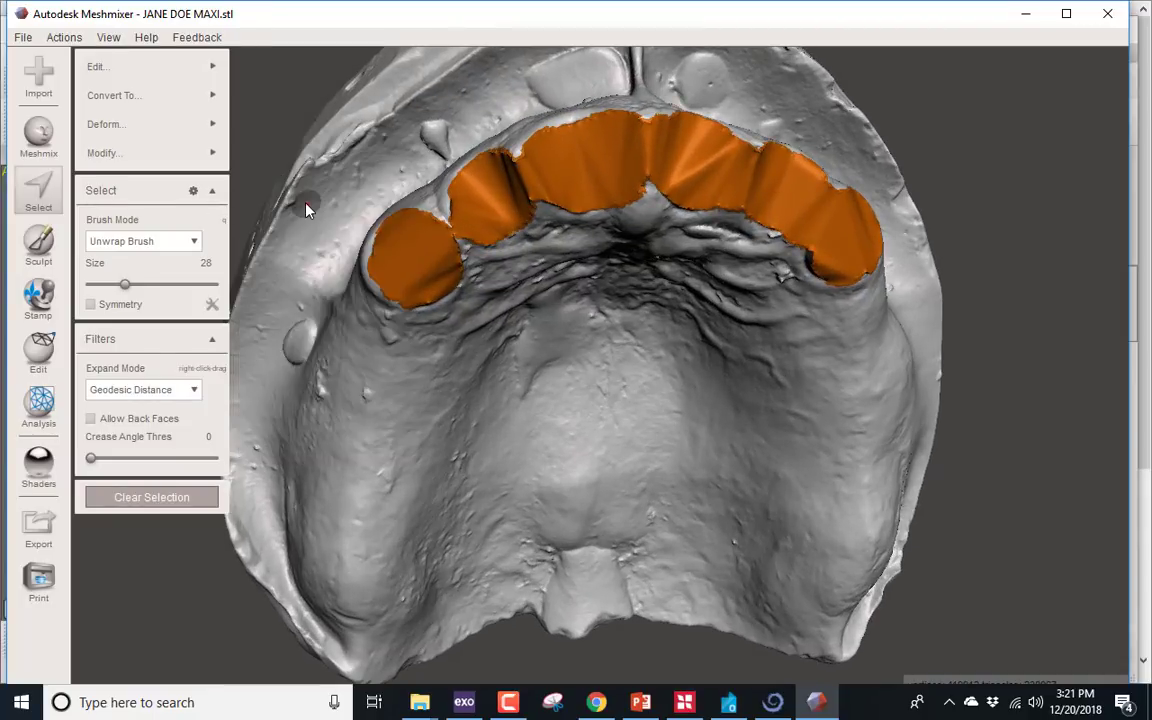
pyautogui.click(207, 160)
pyautogui.click(293, 200)
pyautogui.click(210, 124)
pyautogui.click(210, 157)
pyautogui.click(270, 198)
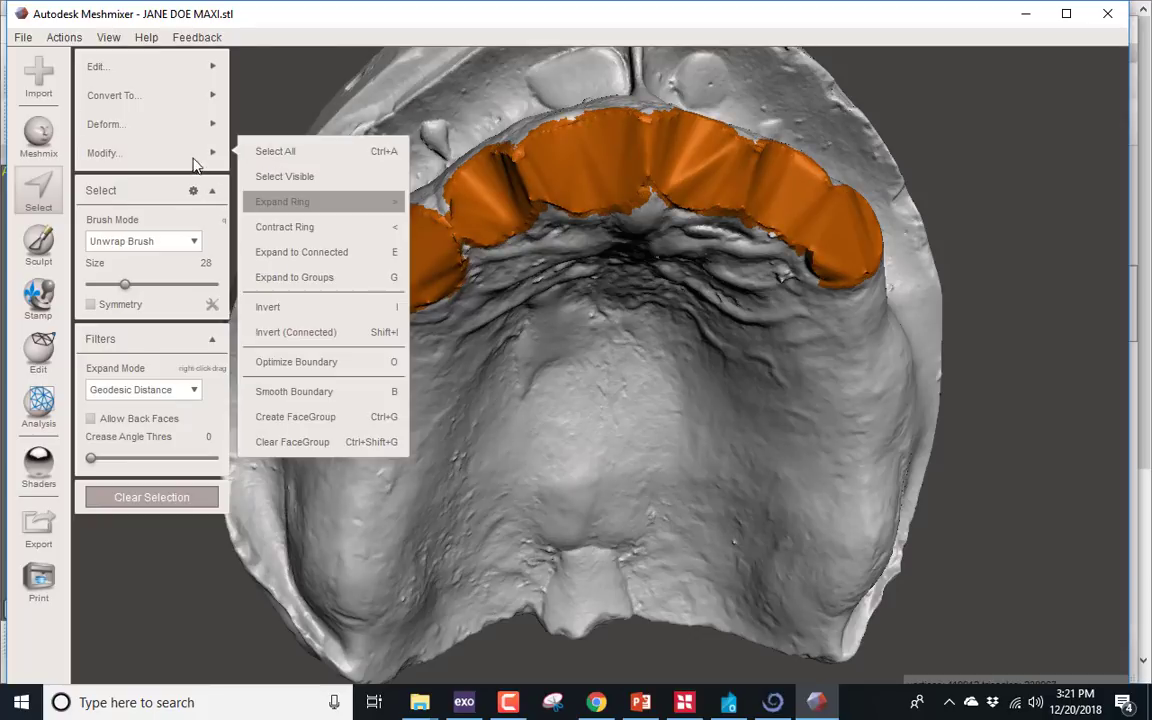
# Smooth the selected region with shape-preserving smoothing at constraint rings 1 and accept it.
pyautogui.click(200, 130)
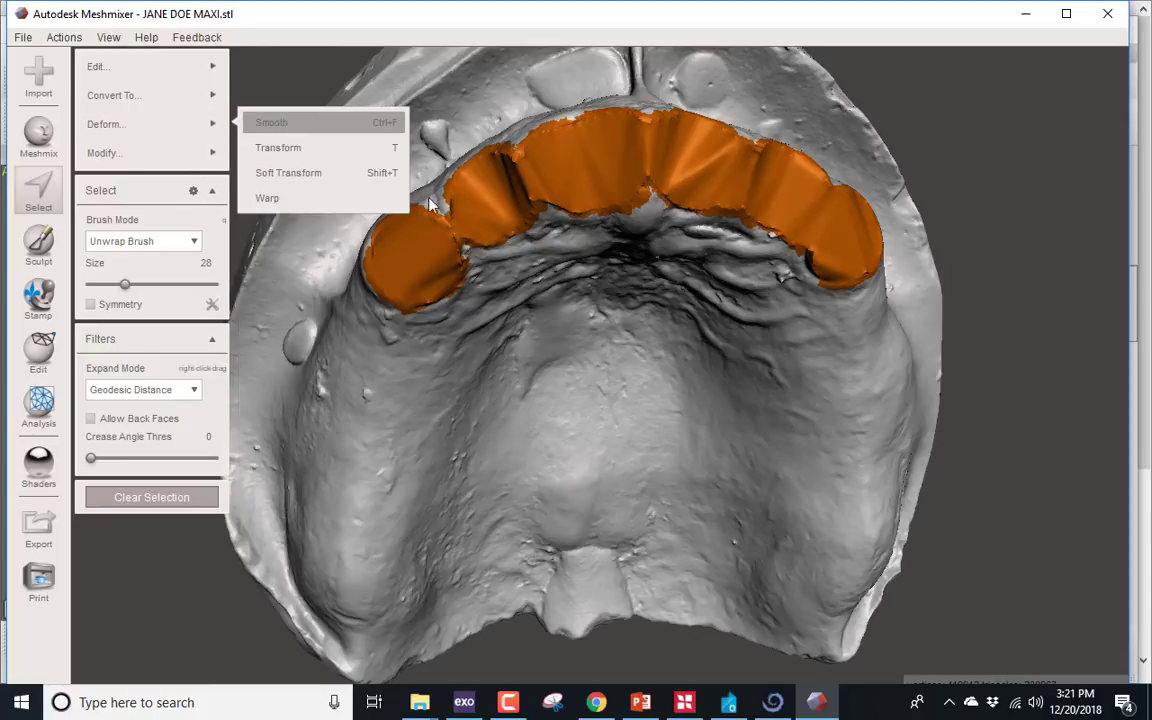
pyautogui.click(272, 122)
pyautogui.moveTo(476, 296); pyautogui.dragTo(430, 350, button='right')
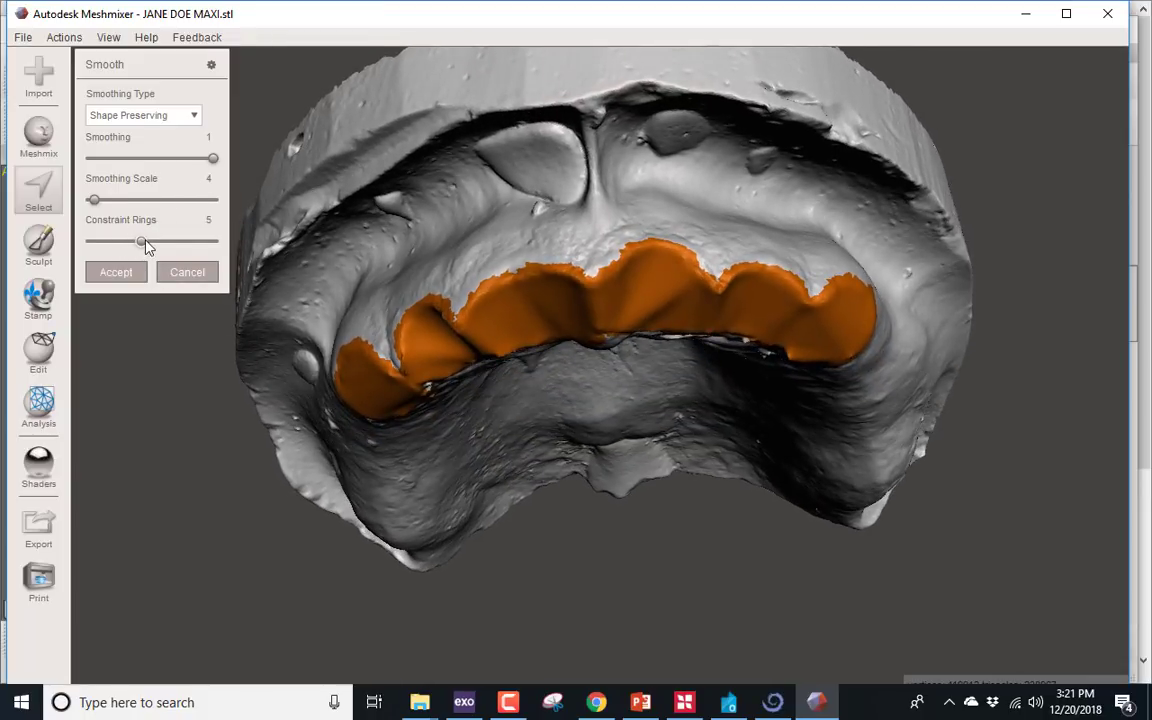
pyautogui.moveTo(121, 244); pyautogui.dragTo(92, 235)
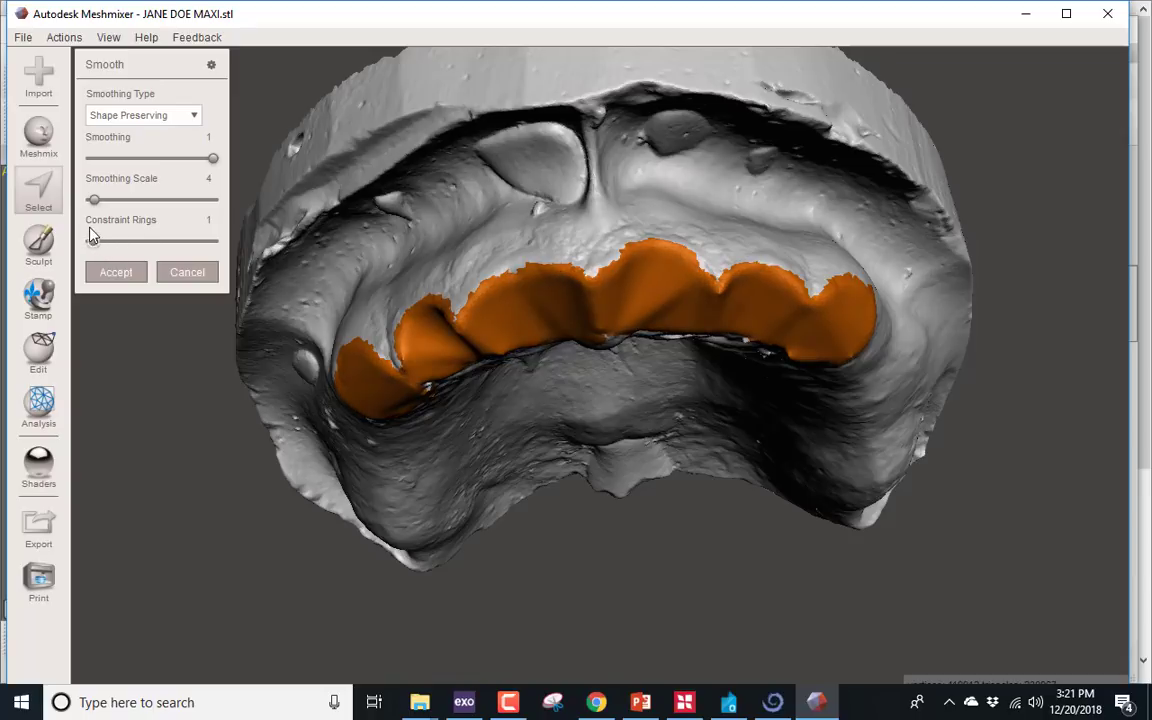
pyautogui.click(113, 271)
pyautogui.moveTo(478, 545); pyautogui.dragTo(543, 341, button='right')
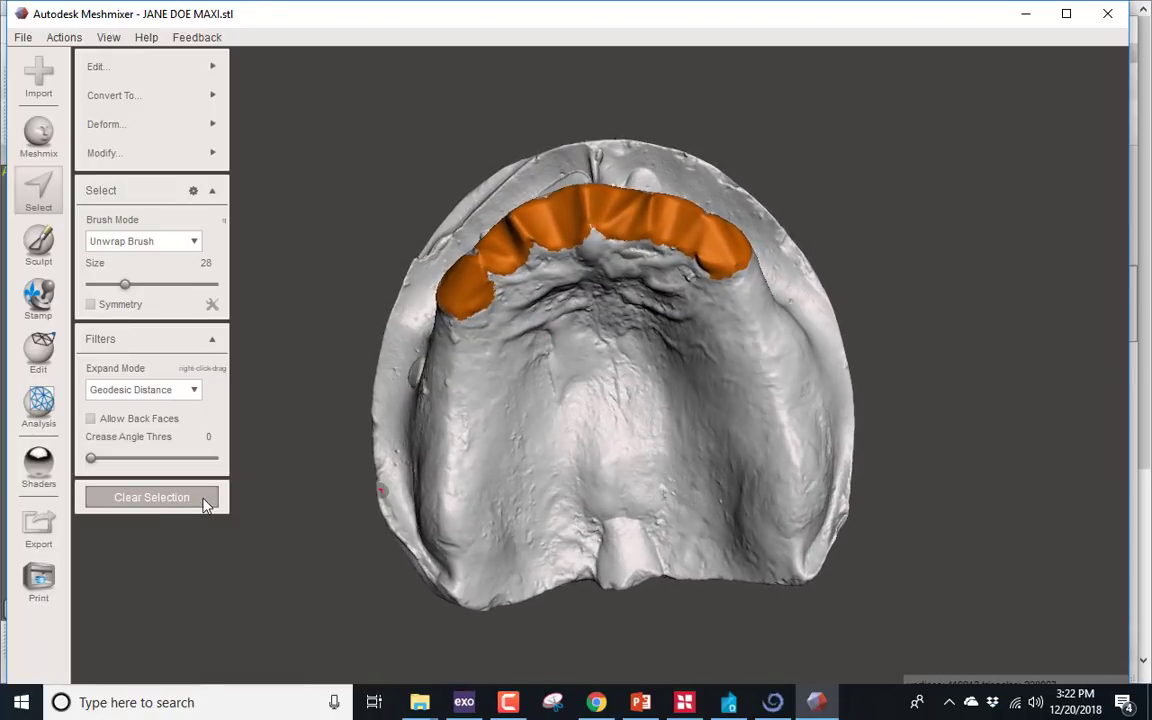
# Clear the face selection and reframe the view on the front of the arch.
pyautogui.click(190, 497)
pyautogui.scroll(3, 628, 302)
pyautogui.scroll(2, 628, 302)
pyautogui.moveTo(580, 304); pyautogui.dragTo(571, 411, button='middle')
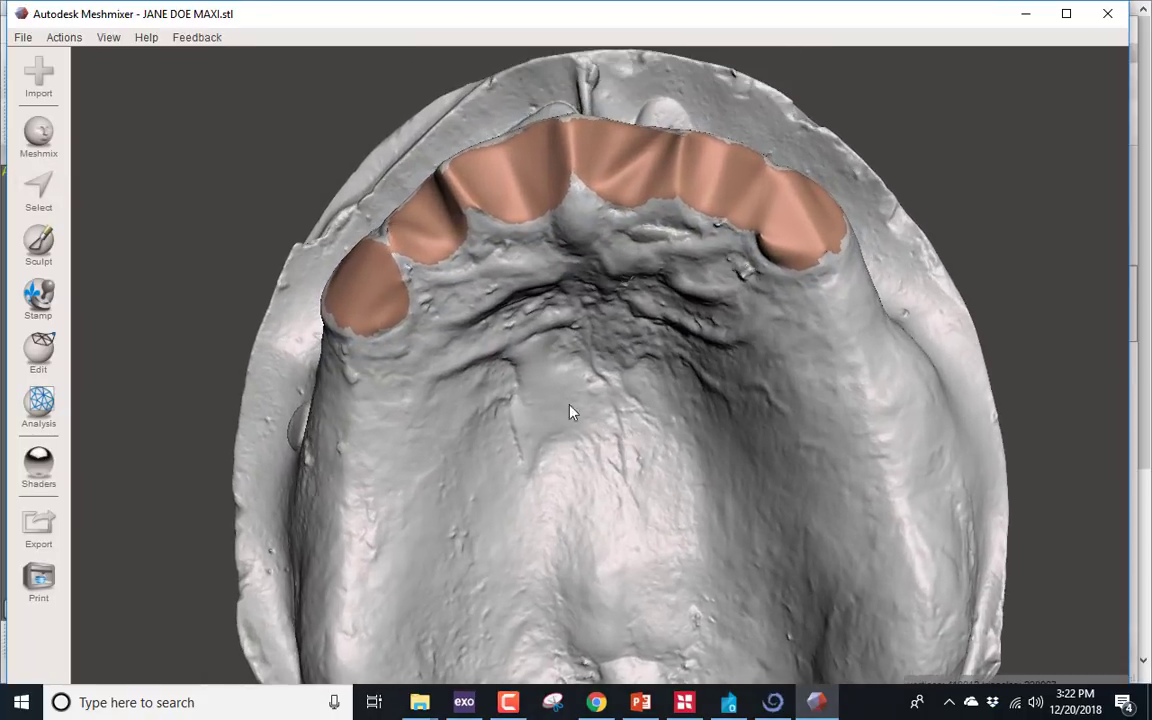
# Switch to Sculpt mode and choose the RobustSmooth brush.
pyautogui.click(55, 258)
pyautogui.click(134, 100)
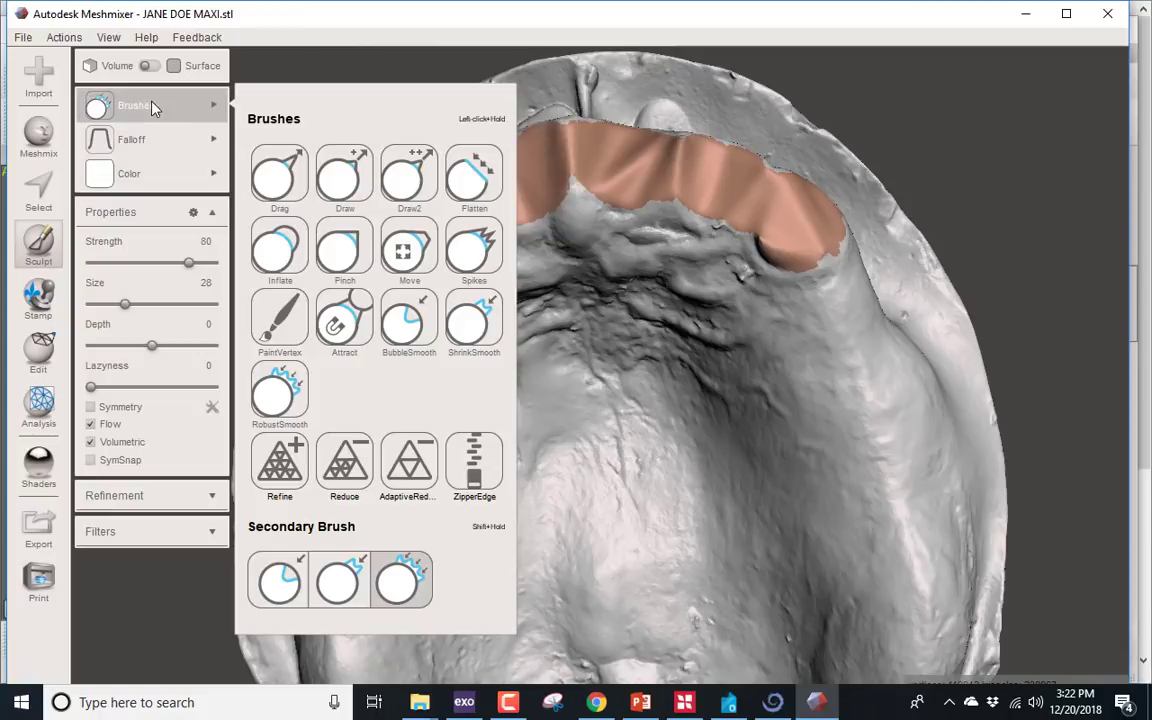
pyautogui.click(293, 389)
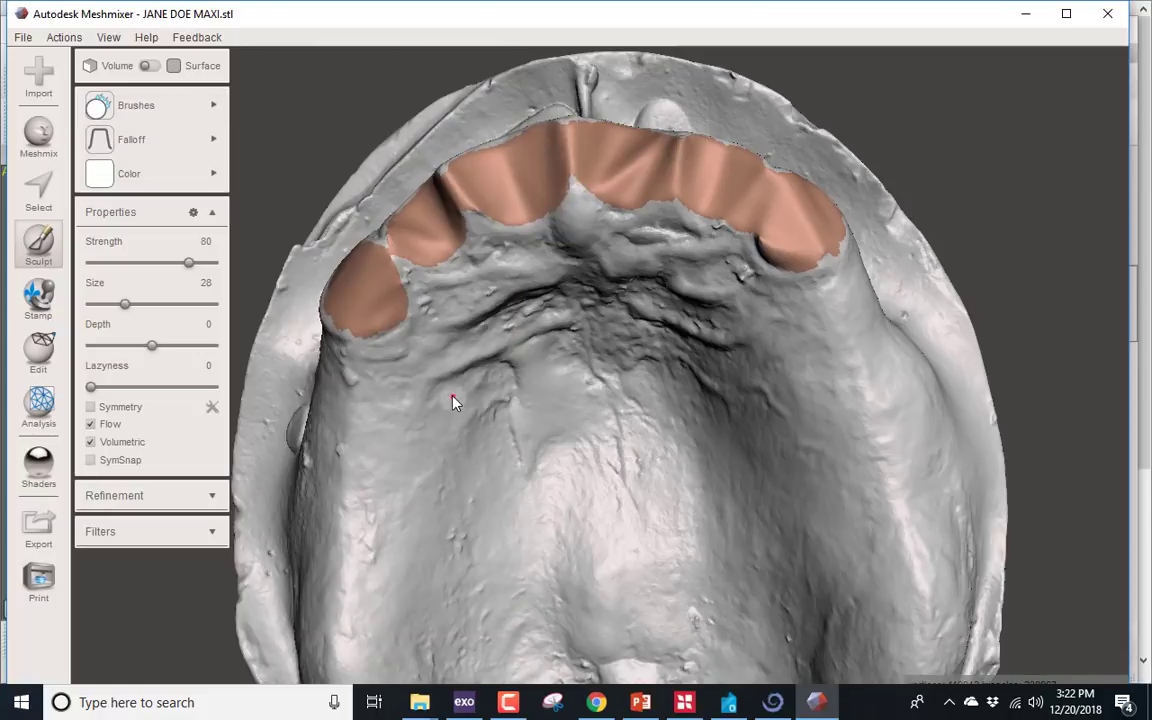
pyautogui.click(213, 140)
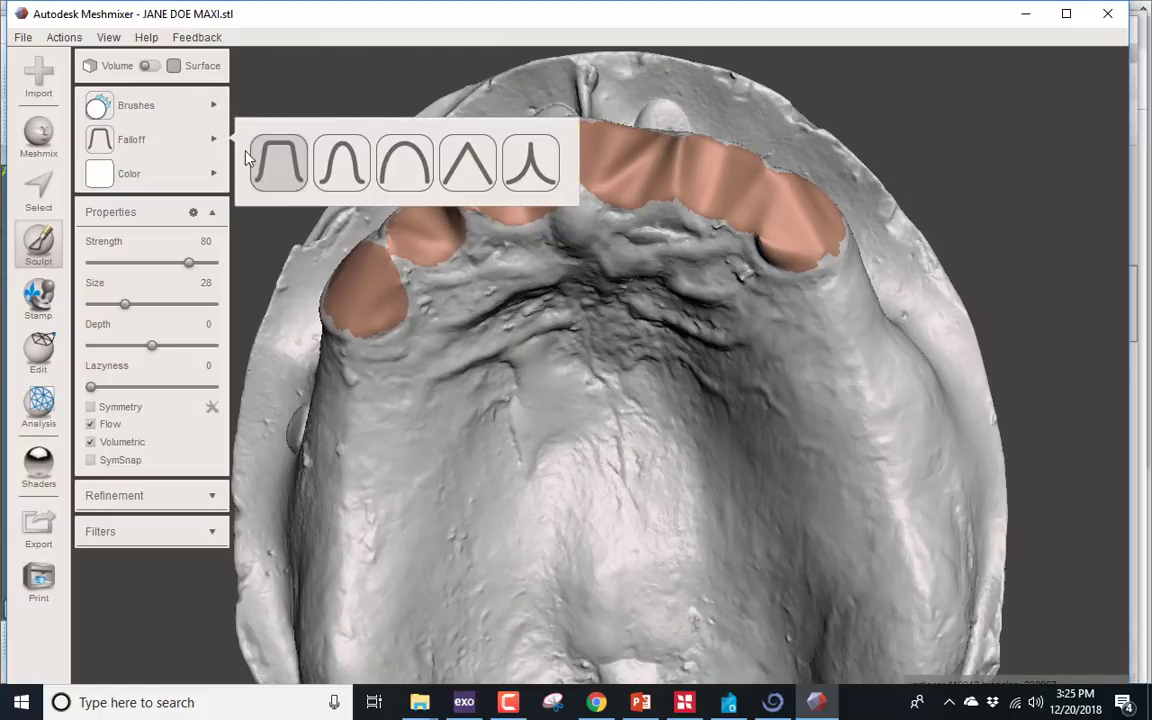
pyautogui.click(172, 110)
pyautogui.click(212, 142)
pyautogui.click(215, 107)
pyautogui.click(281, 400)
pyautogui.moveTo(281, 400); pyautogui.dragTo(295, 397, button='right')
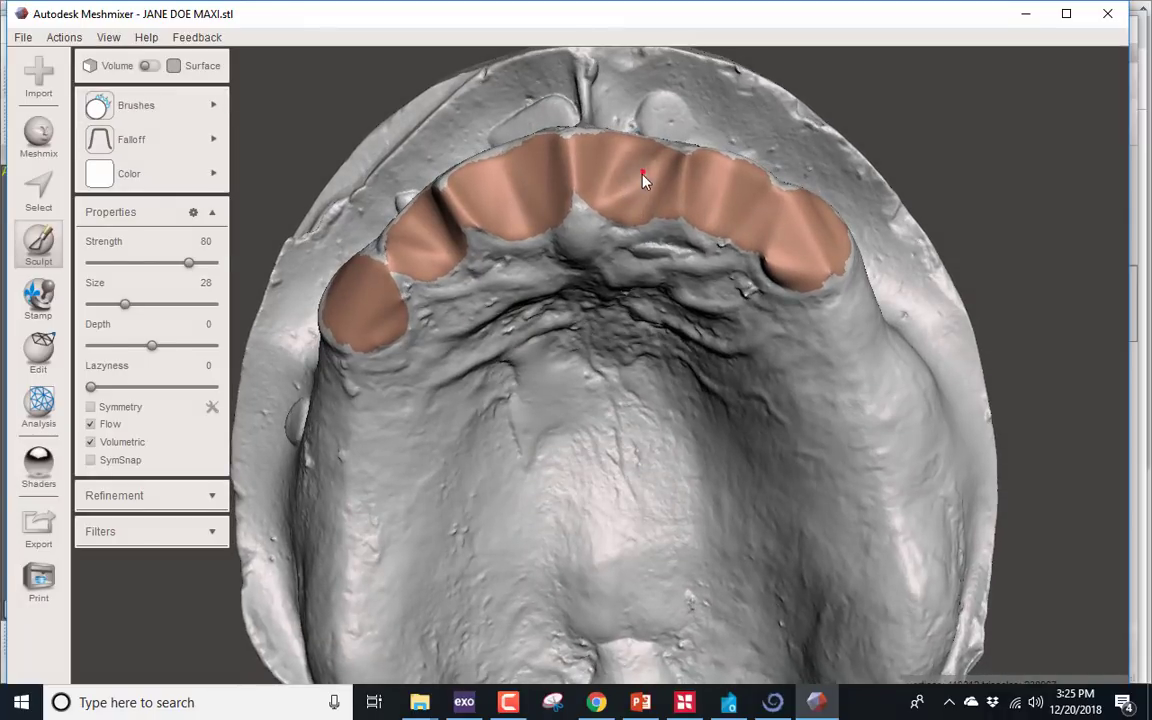
# Set brush strength 91 and size 38, then stroke back and forth over the front teeth.
pyautogui.moveTo(199, 263); pyautogui.dragTo(203, 263)
pyautogui.moveTo(124, 304); pyautogui.dragTo(137, 304)
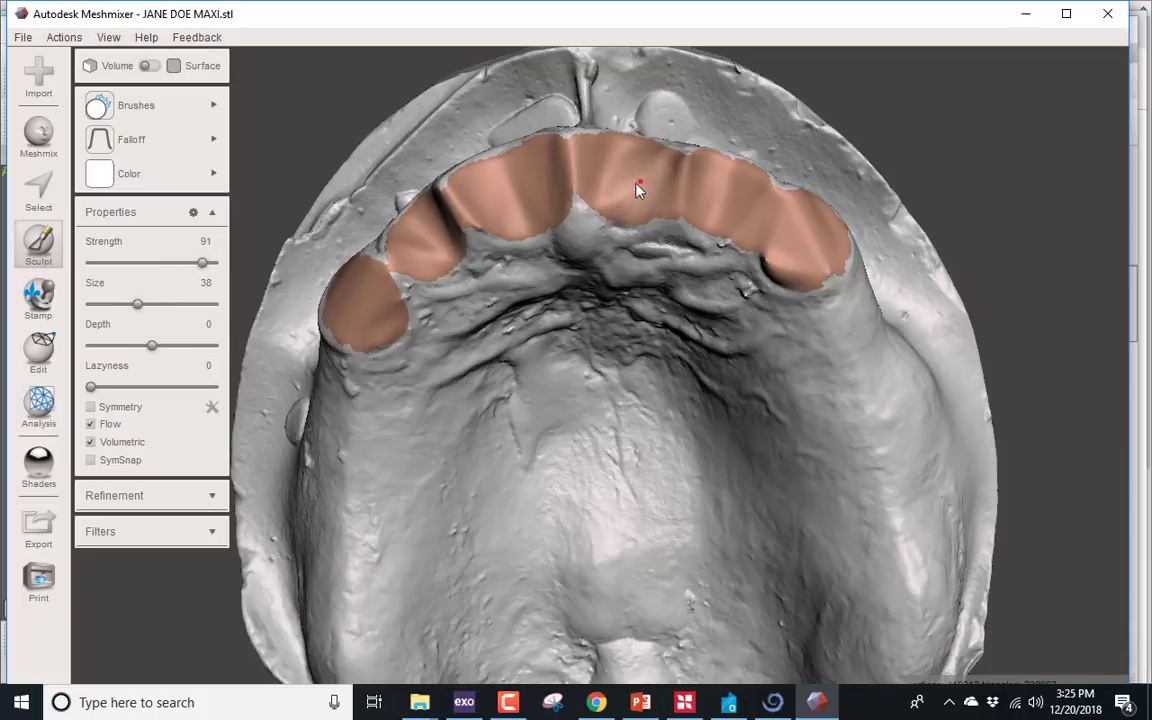
pyautogui.moveTo(697, 182)
pyautogui.mouseDown()
pyautogui.moveTo(597, 193)
pyautogui.moveTo(665, 212)
pyautogui.moveTo(779, 274)
pyautogui.mouseUp()
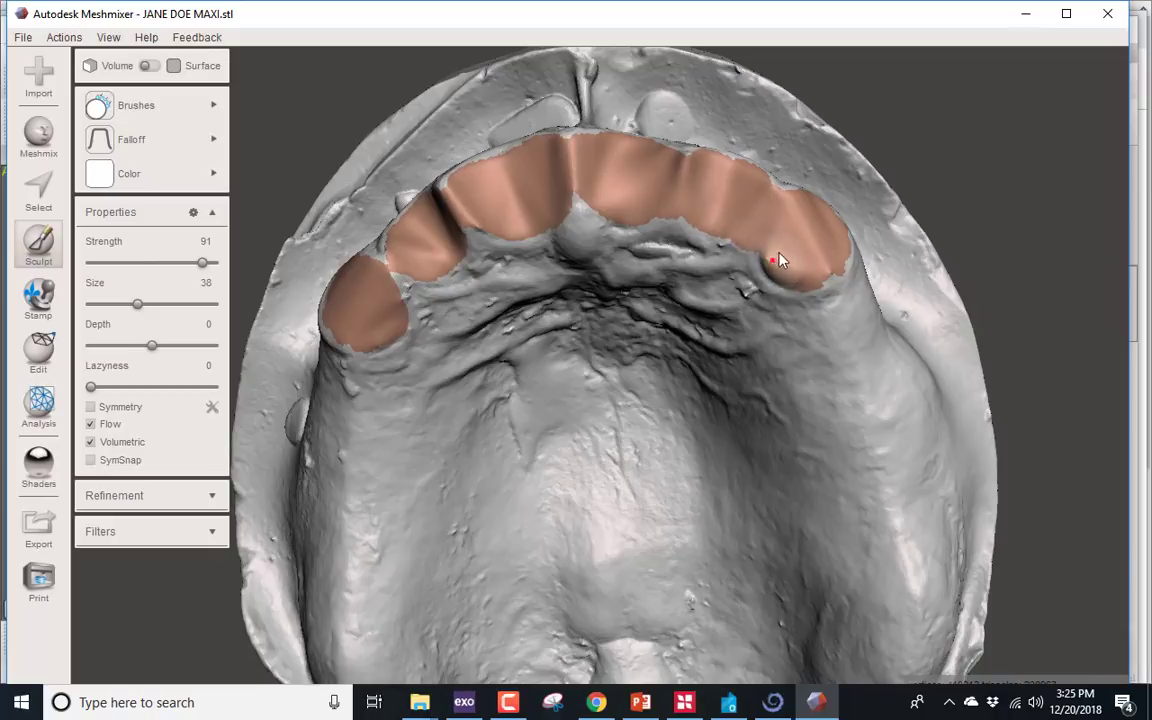
pyautogui.moveTo(826, 274)
pyautogui.mouseDown()
pyautogui.moveTo(799, 241)
pyautogui.moveTo(727, 209)
pyautogui.moveTo(556, 208)
pyautogui.moveTo(473, 220)
pyautogui.moveTo(418, 252)
pyautogui.mouseUp()
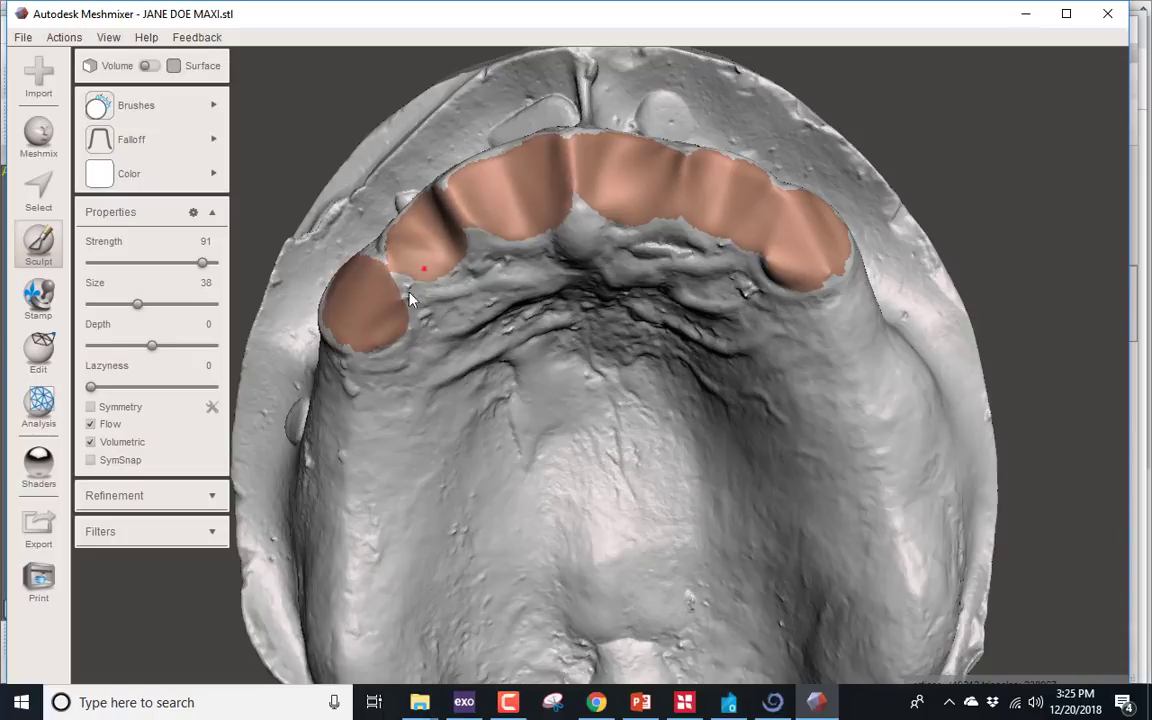
pyautogui.moveTo(340, 342)
pyautogui.mouseDown()
pyautogui.moveTo(366, 265)
pyautogui.moveTo(449, 187)
pyautogui.moveTo(512, 161)
pyautogui.moveTo(600, 145)
pyautogui.moveTo(782, 178)
pyautogui.moveTo(818, 237)
pyautogui.moveTo(792, 240)
pyautogui.moveTo(785, 276)
pyautogui.moveTo(752, 258)
pyautogui.moveTo(792, 280)
pyautogui.moveTo(715, 232)
pyautogui.moveTo(553, 192)
pyautogui.mouseUp()
pyautogui.moveTo(598, 178); pyautogui.dragTo(697, 288, button='right')
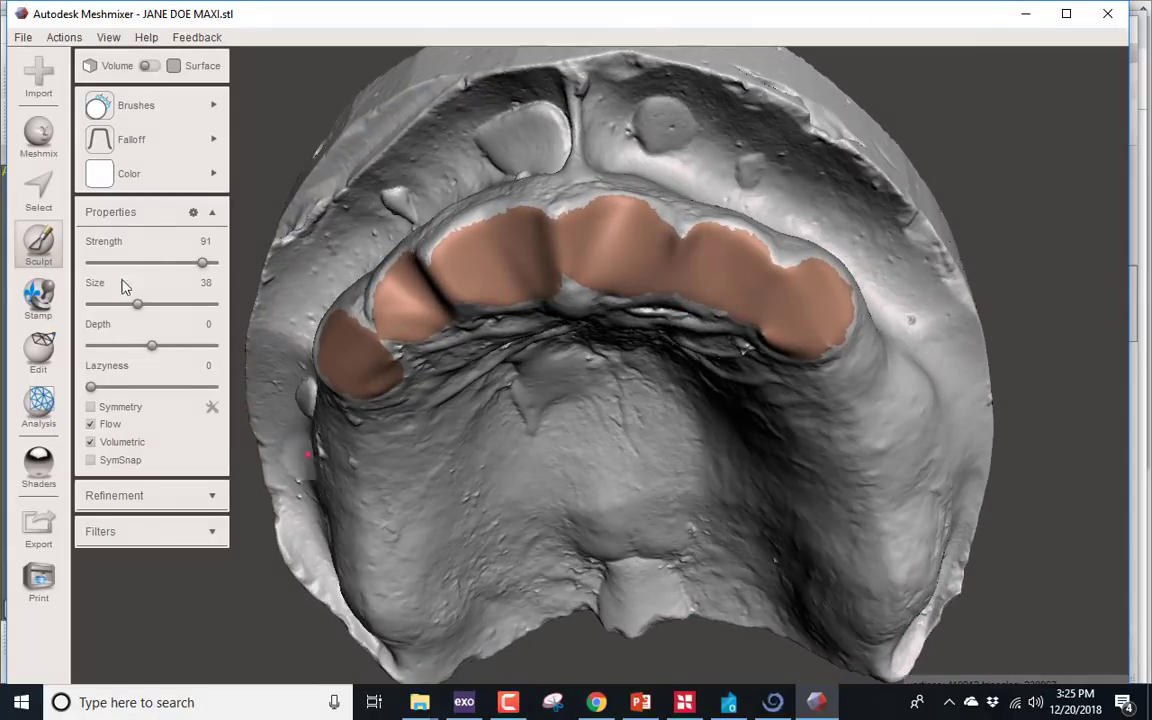
# Export the smoothed jaw as STL over the existing Desktop jaw file, then return to Blue Sky Plan.
pyautogui.click(30, 40)
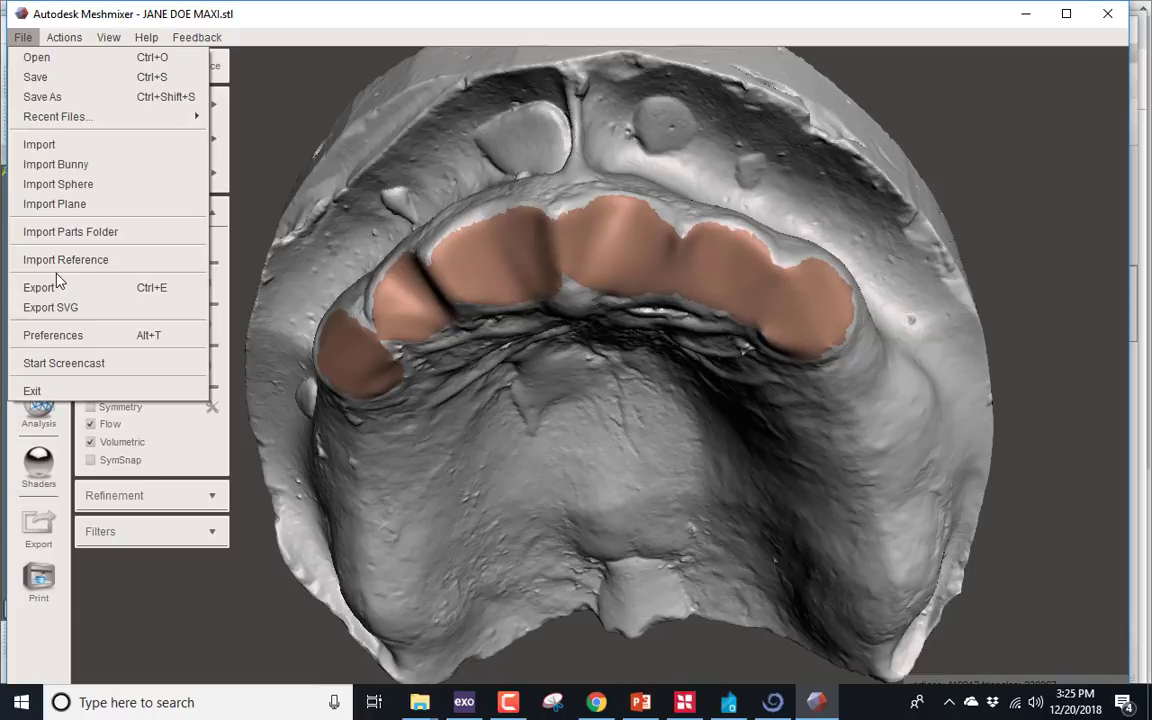
pyautogui.click(45, 287)
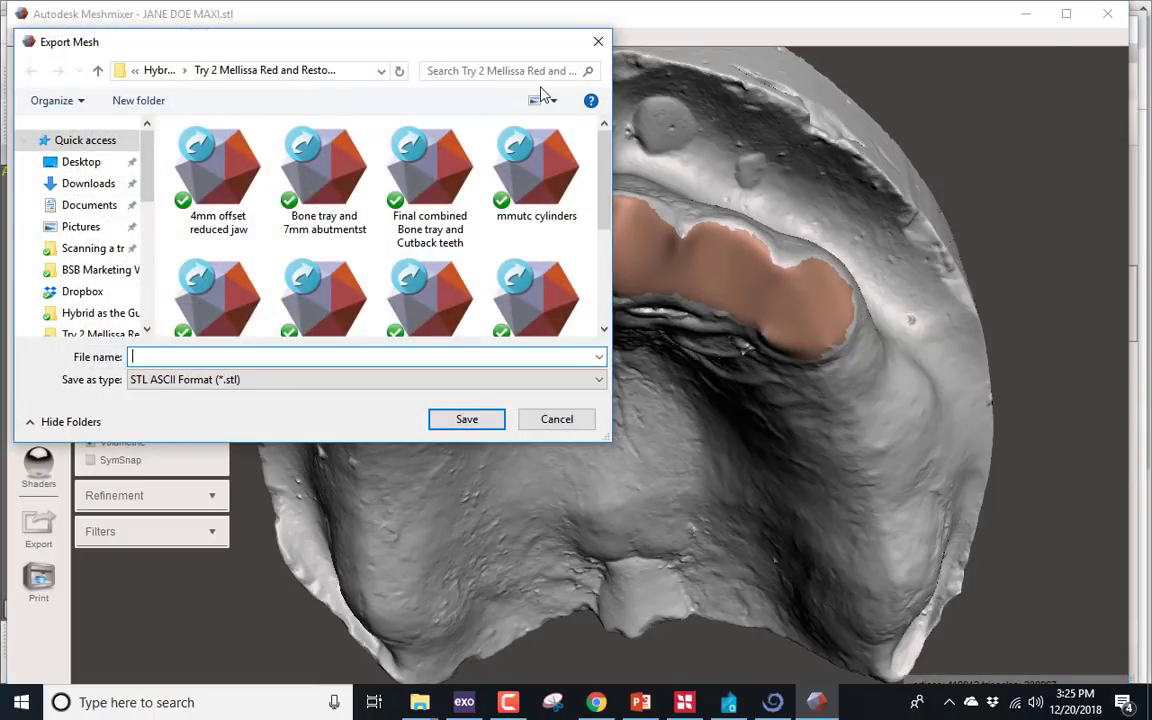
pyautogui.click(90, 162)
pyautogui.scroll(-3, 497, 268)
pyautogui.scroll(-5, 497, 268)
pyautogui.scroll(-3, 500, 300)
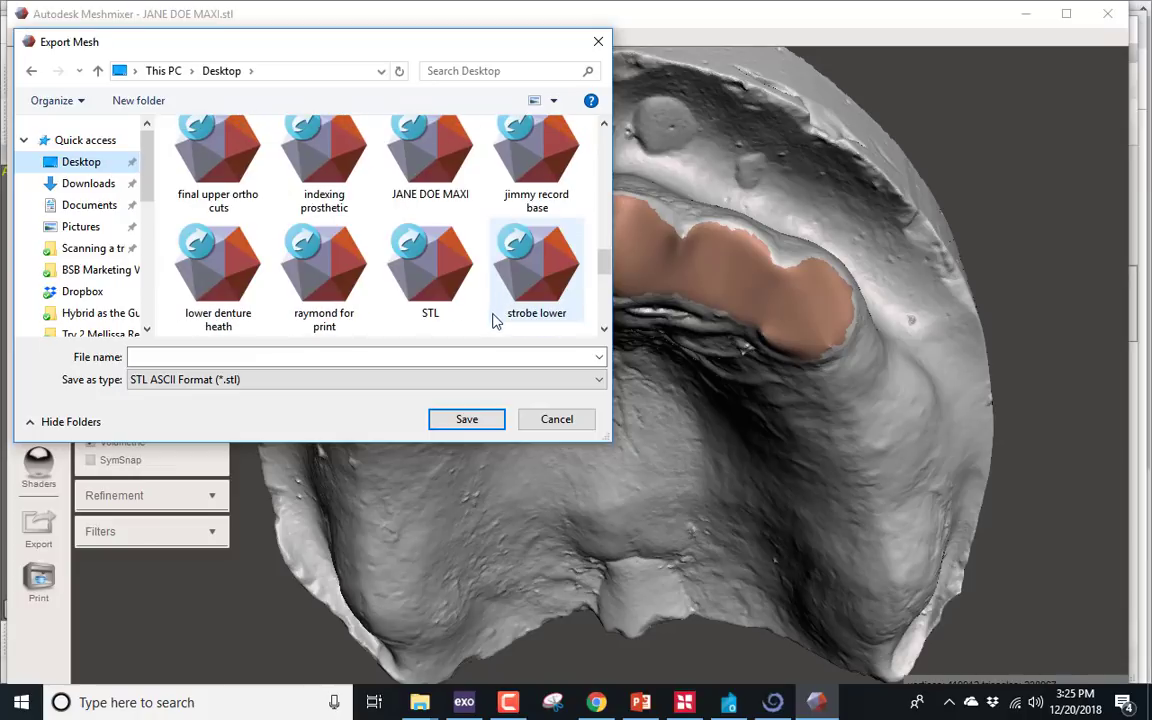
pyautogui.doubleClick(410, 160)
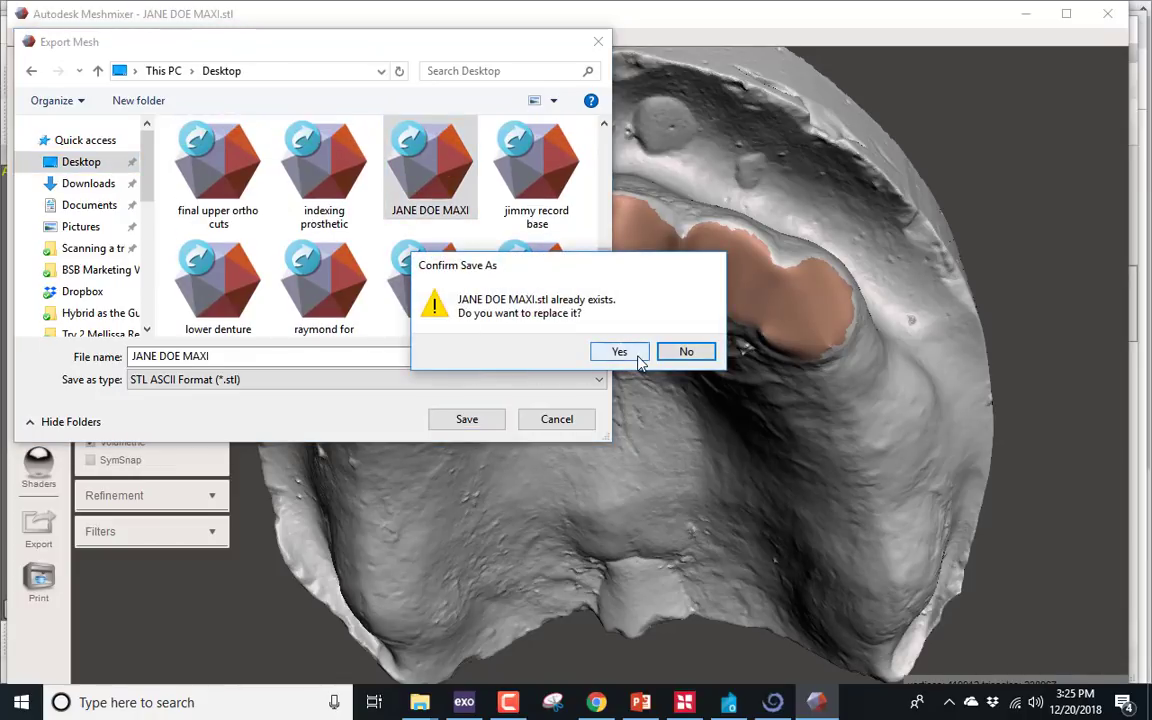
pyautogui.click(638, 355)
pyautogui.moveTo(778, 708)
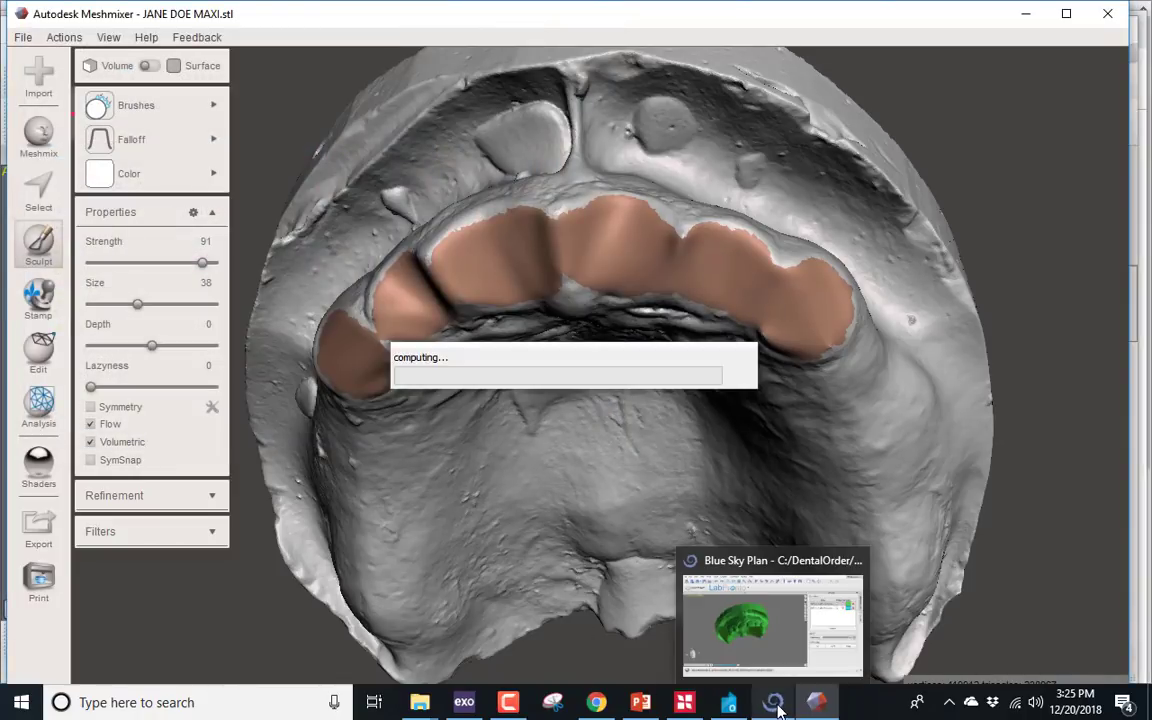
pyautogui.click(774, 706)
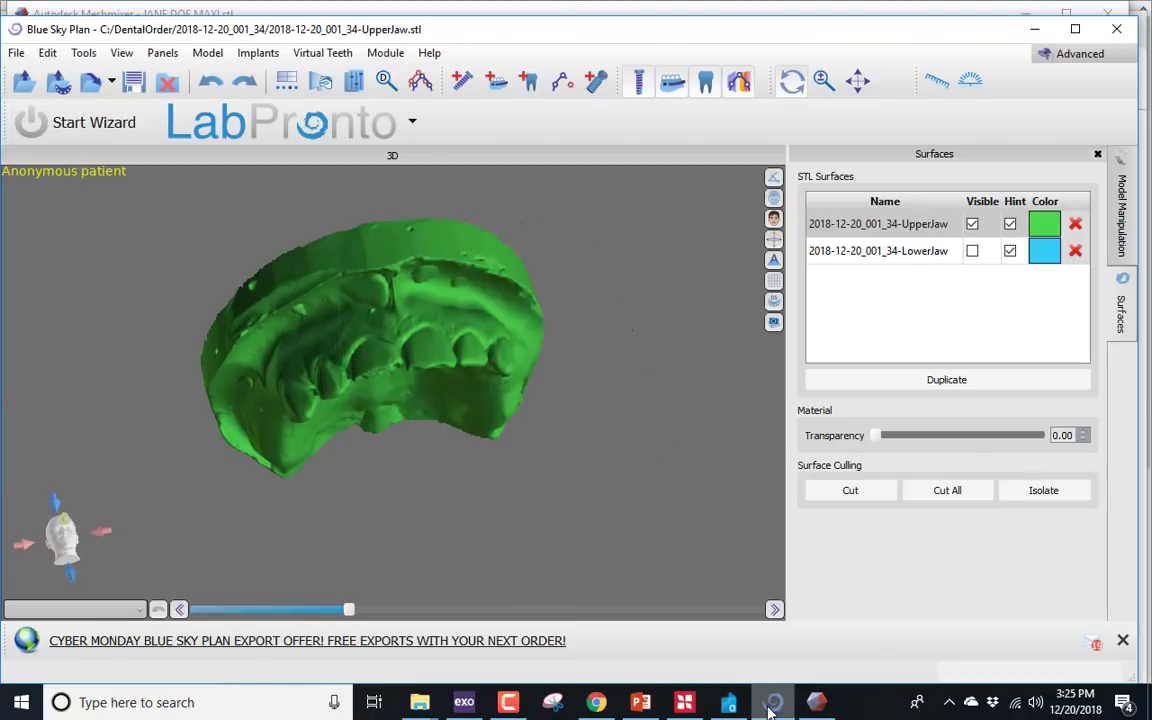
# Import the smoothed jaw STL exported from Meshmixer into Blue Sky Plan.
pyautogui.click(16, 52)
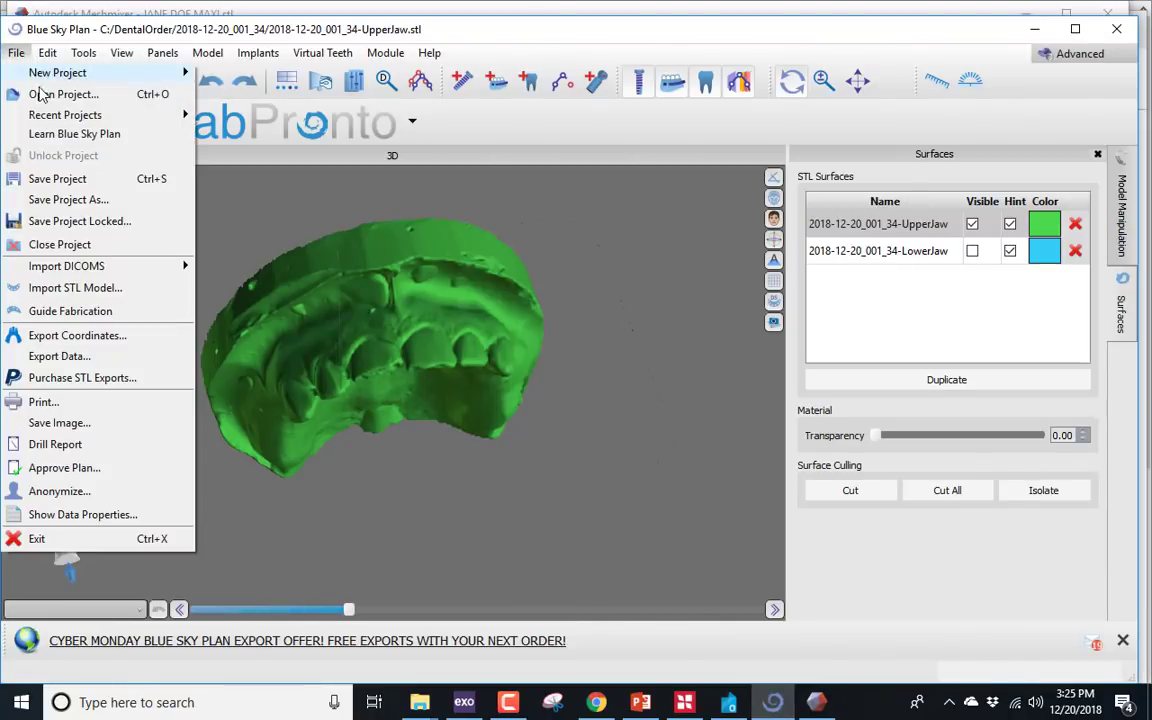
pyautogui.click(79, 287)
pyautogui.scroll(-8, 300, 420)
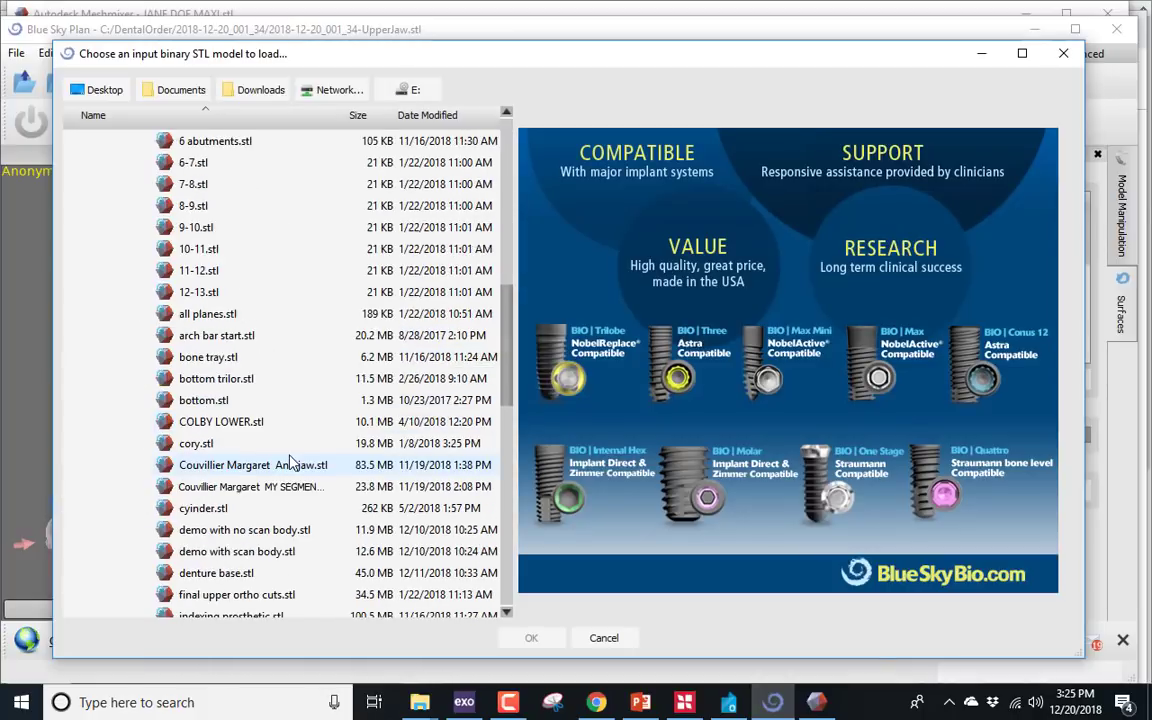
pyautogui.scroll(-3, 230, 520)
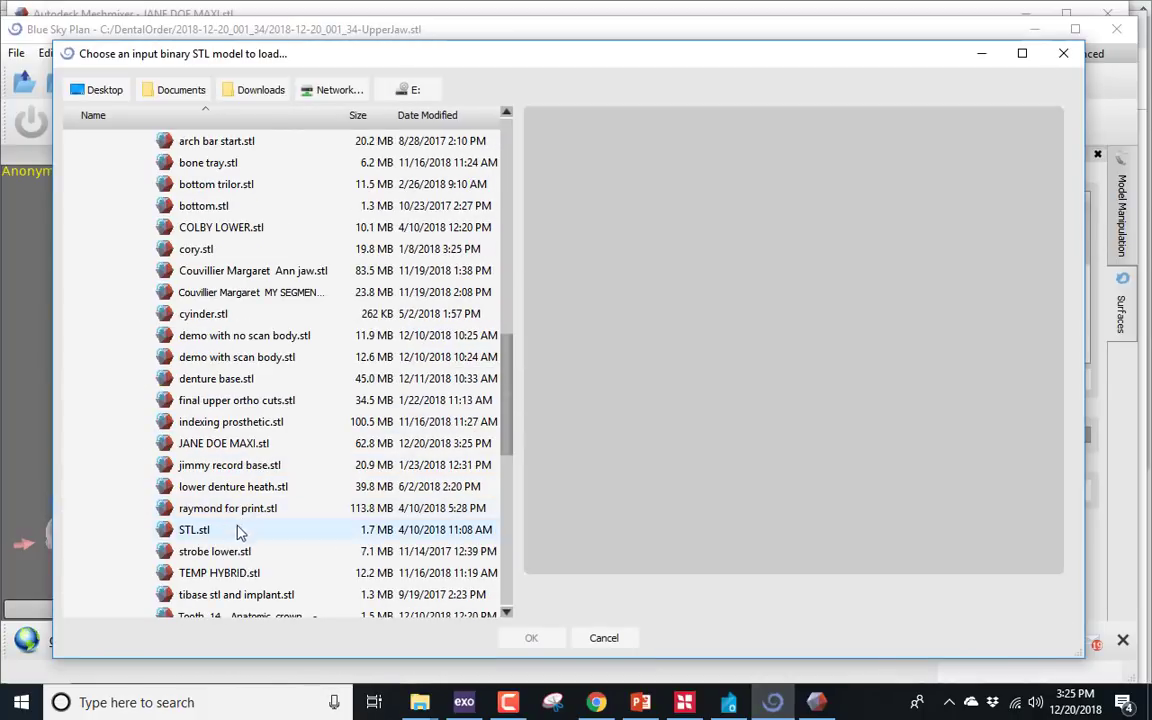
pyautogui.click(255, 444)
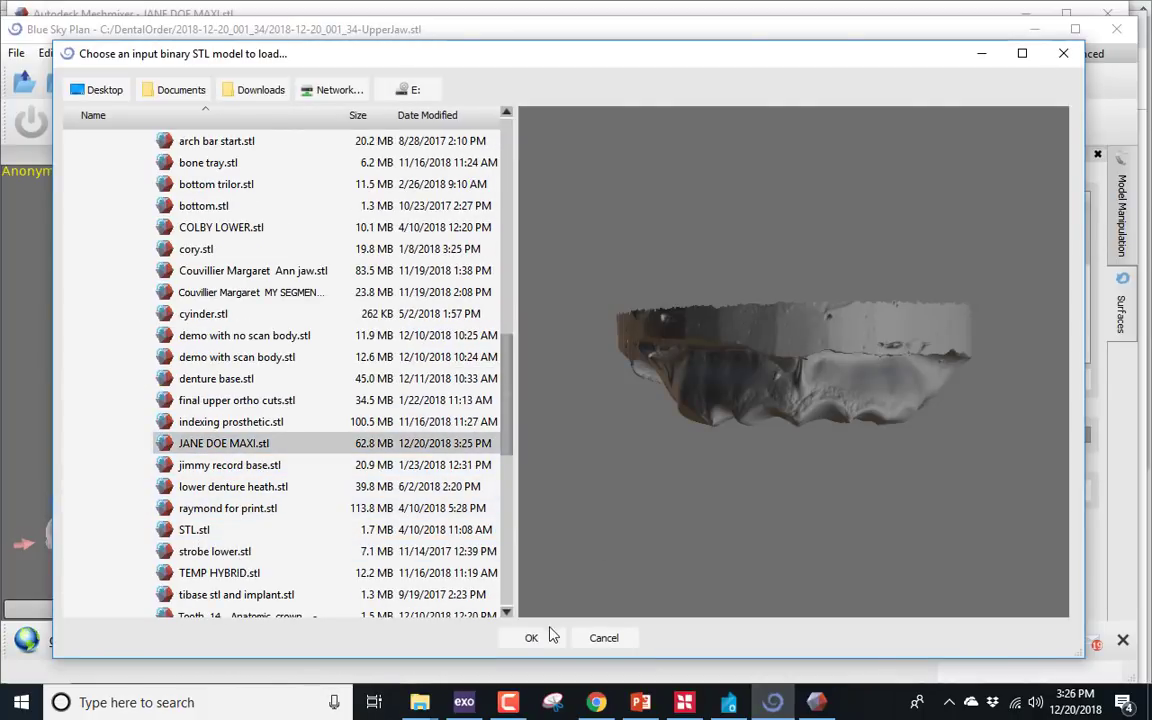
pyautogui.click(551, 636)
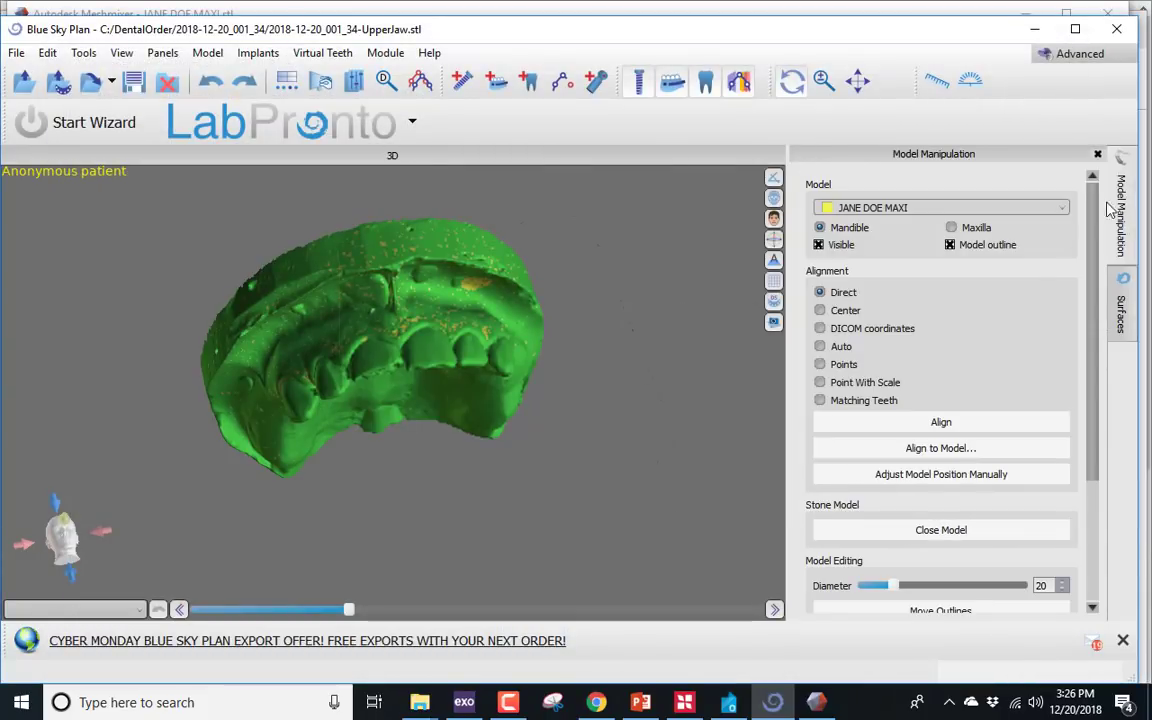
# Hide the original UpperJaw scan and make the LowerJaw scan visible in Surfaces.
pyautogui.click(940, 280)
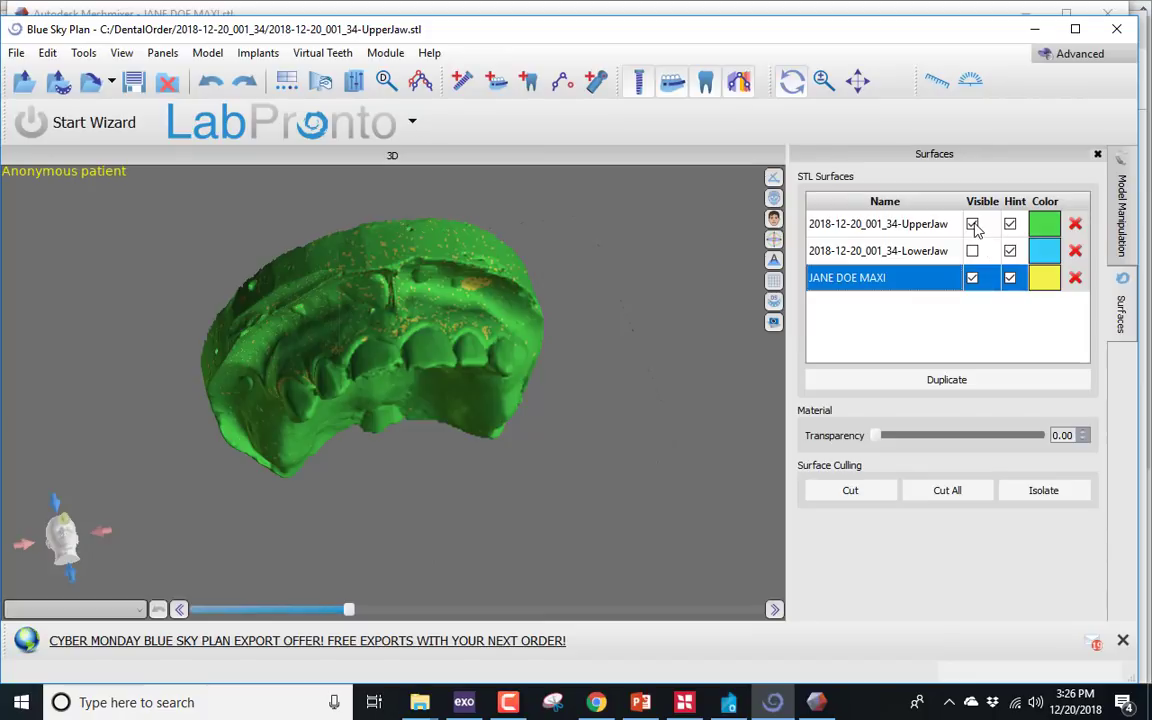
pyautogui.moveTo(453, 252); pyautogui.dragTo(789, 329)
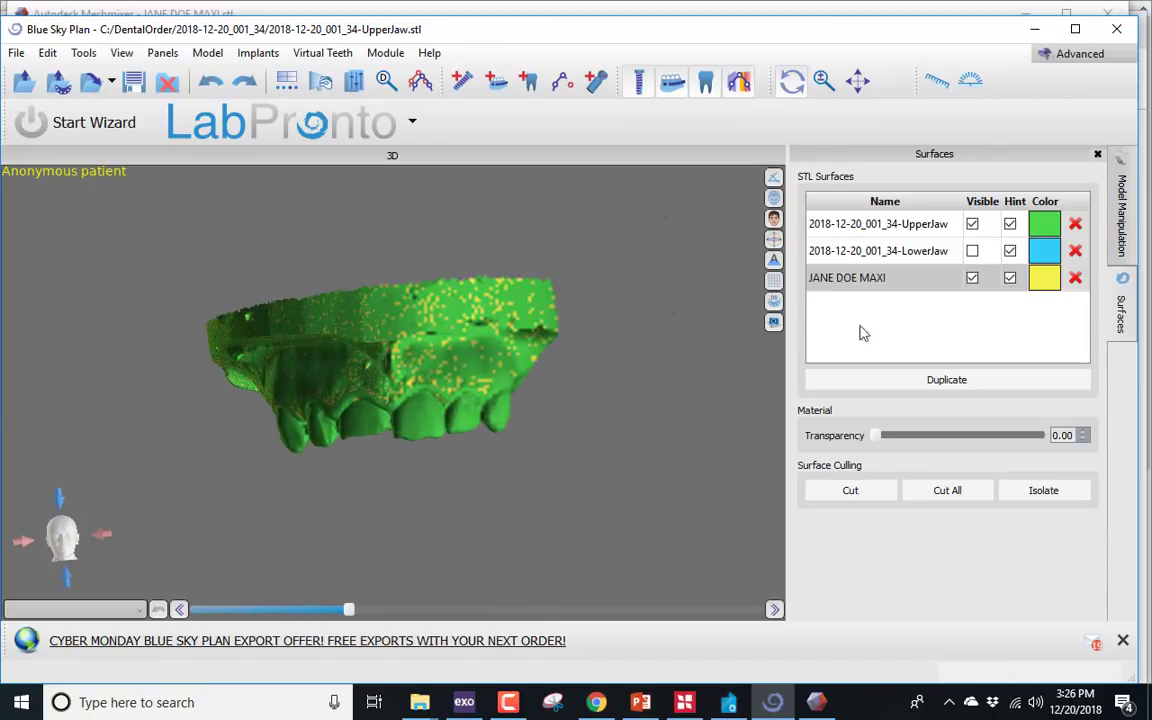
pyautogui.click(972, 226)
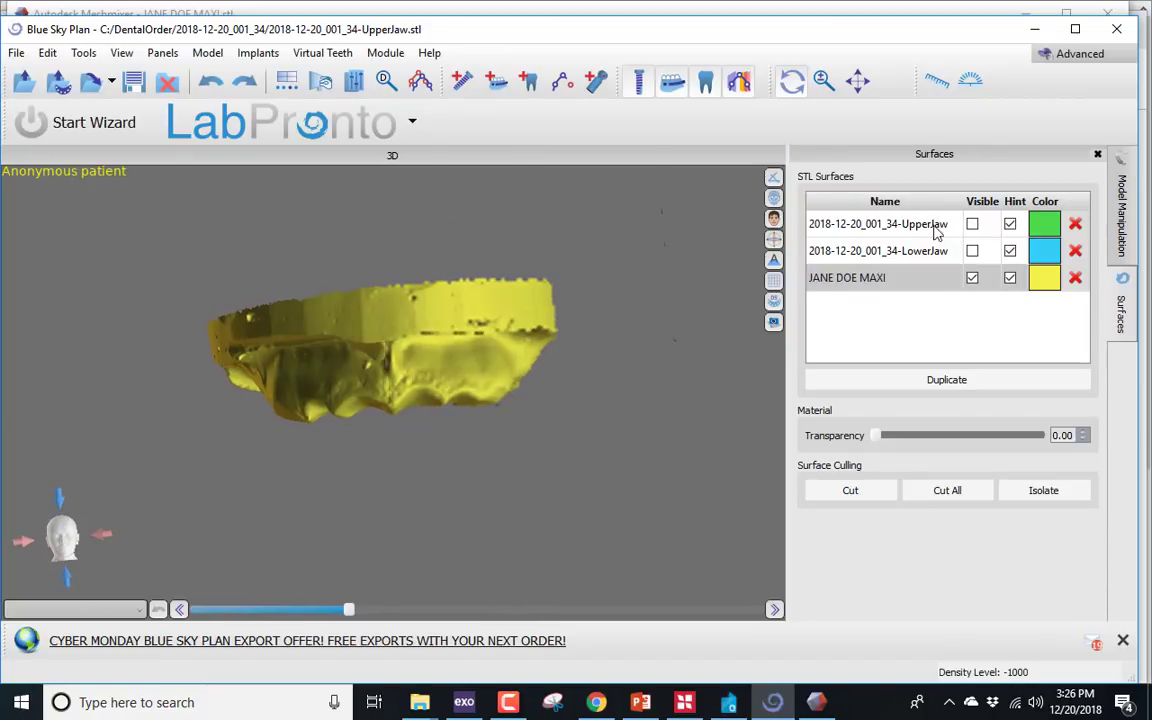
pyautogui.click(972, 251)
pyautogui.moveTo(586, 363); pyautogui.dragTo(257, 386)
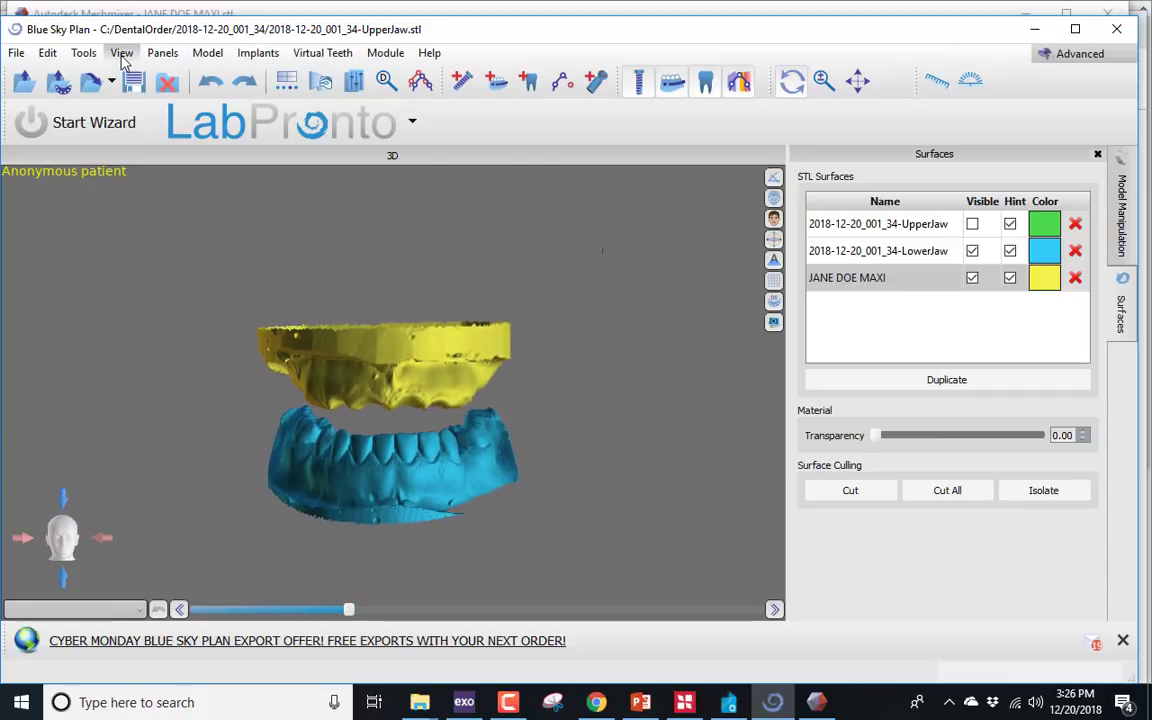
# Switch to the Denture module and frame both jaws in view.
pyautogui.click(375, 52)
pyautogui.click(395, 143)
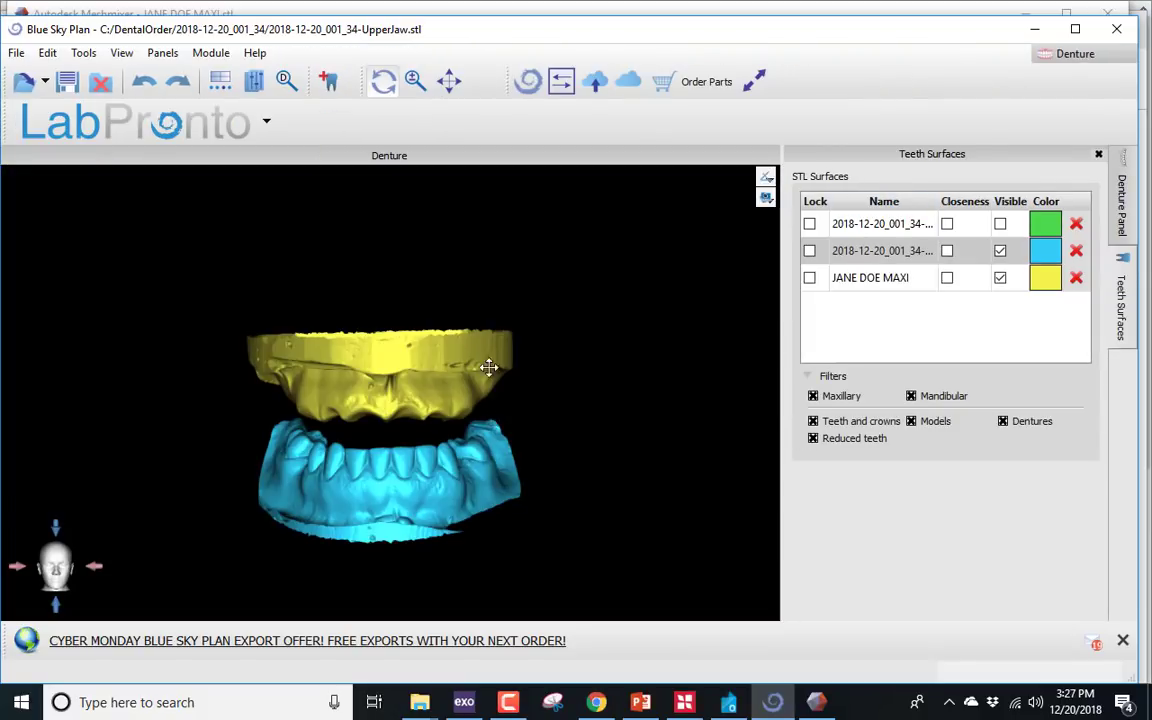
pyautogui.moveTo(483, 368); pyautogui.dragTo(347, 116)
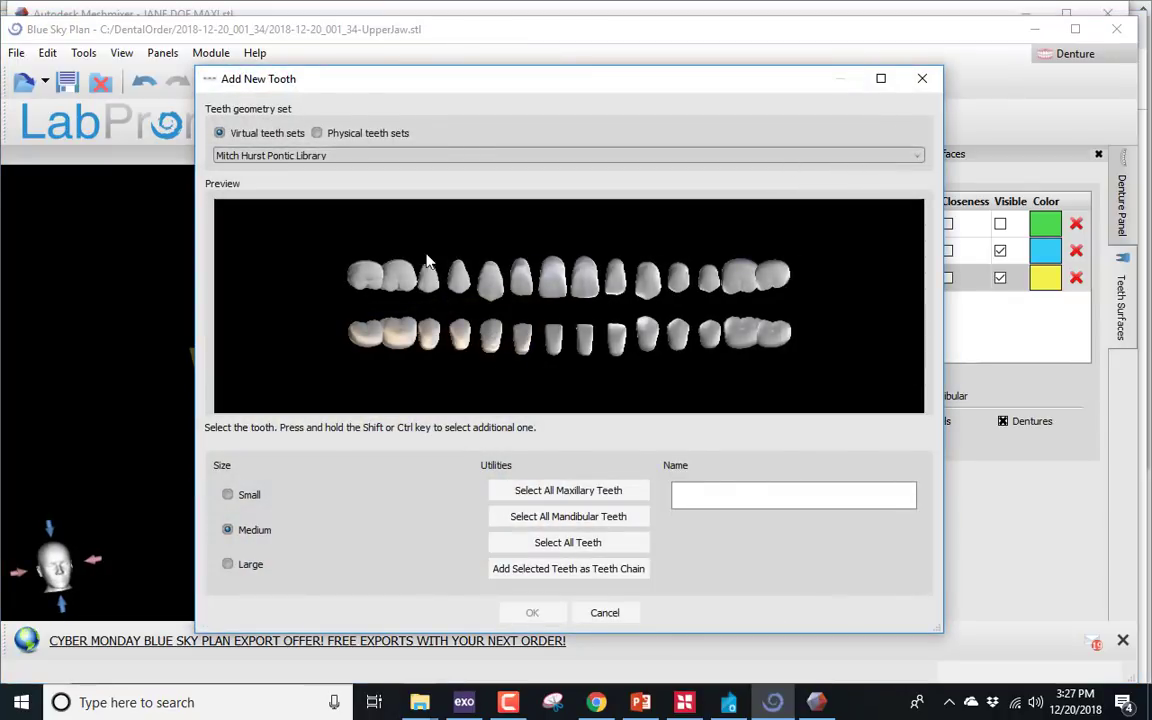
# Choose the Flat Anatomy library from the virtual teeth sets in Add New Tooth.
pyautogui.click(453, 156)
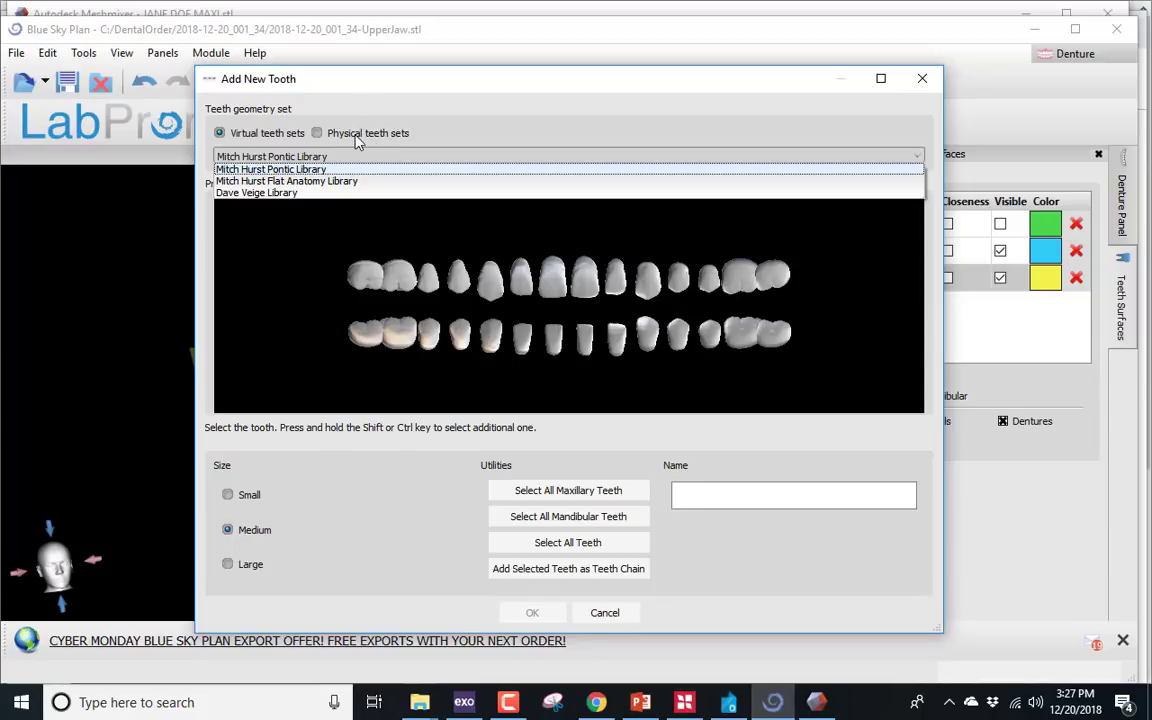
pyautogui.click(316, 134)
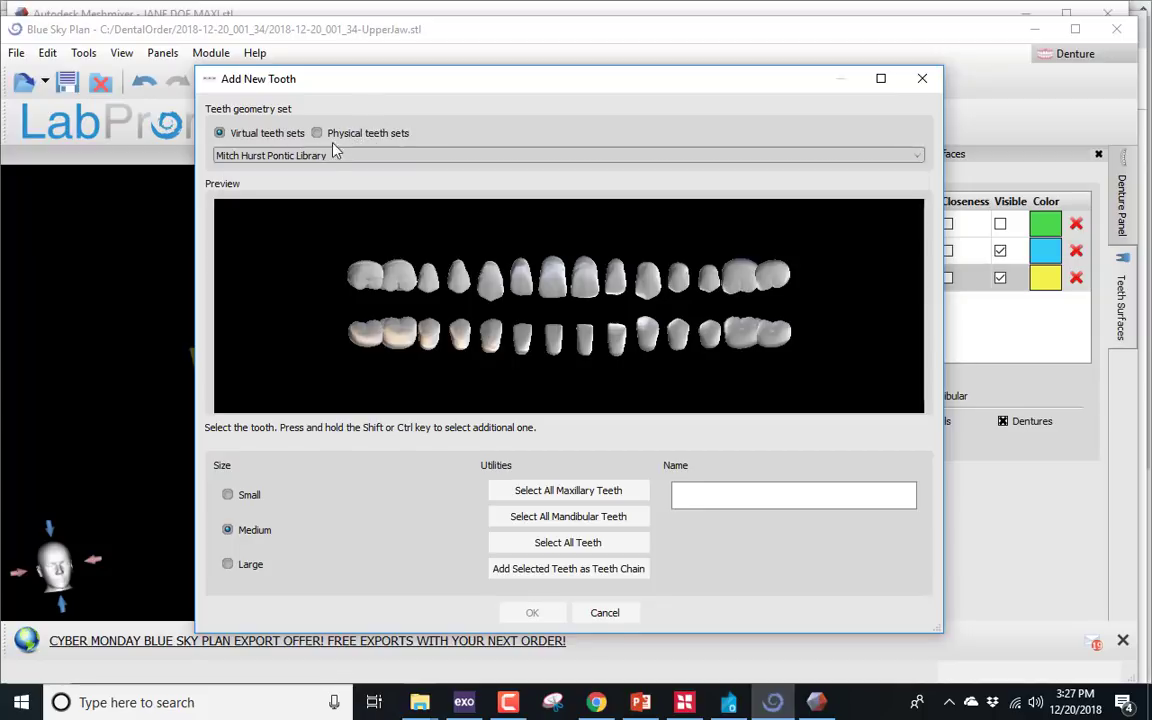
pyautogui.click(316, 133)
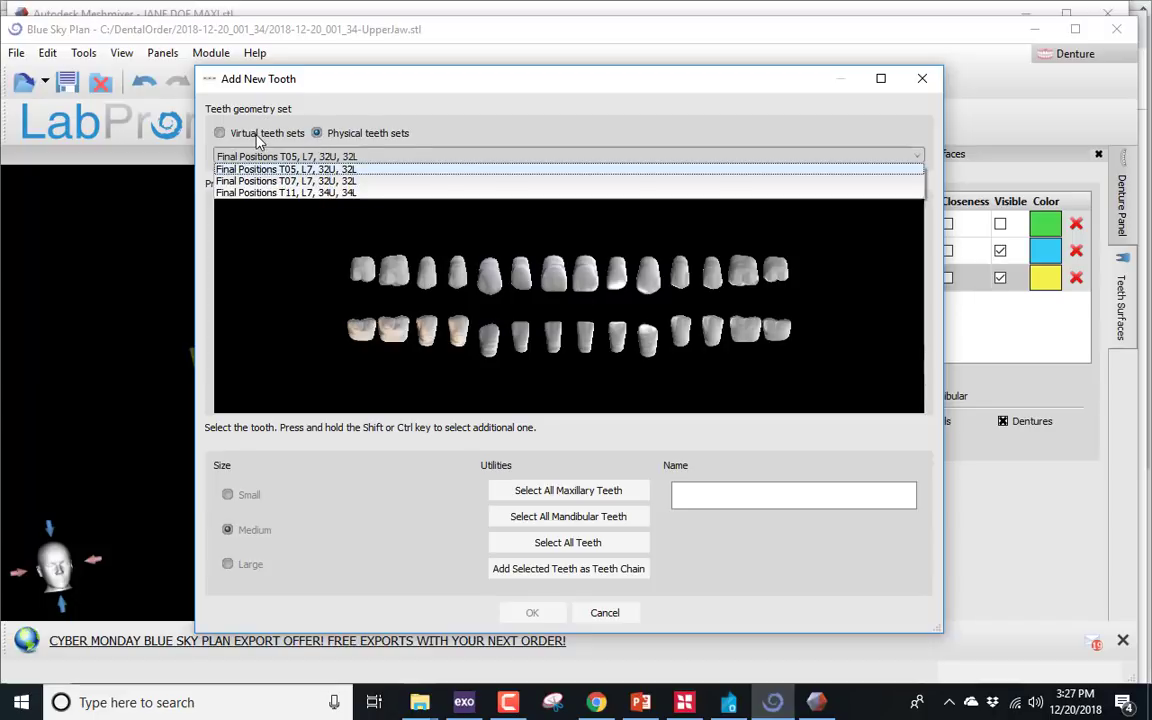
pyautogui.click(258, 140)
pyautogui.click(221, 133)
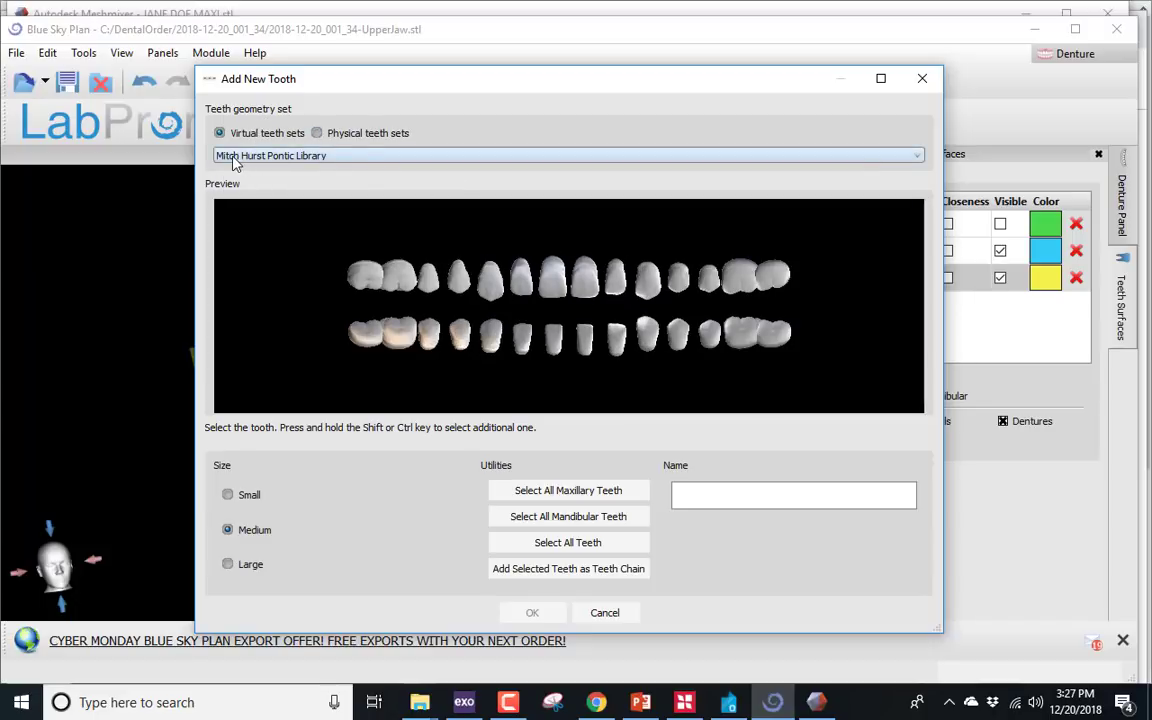
pyautogui.click(357, 158)
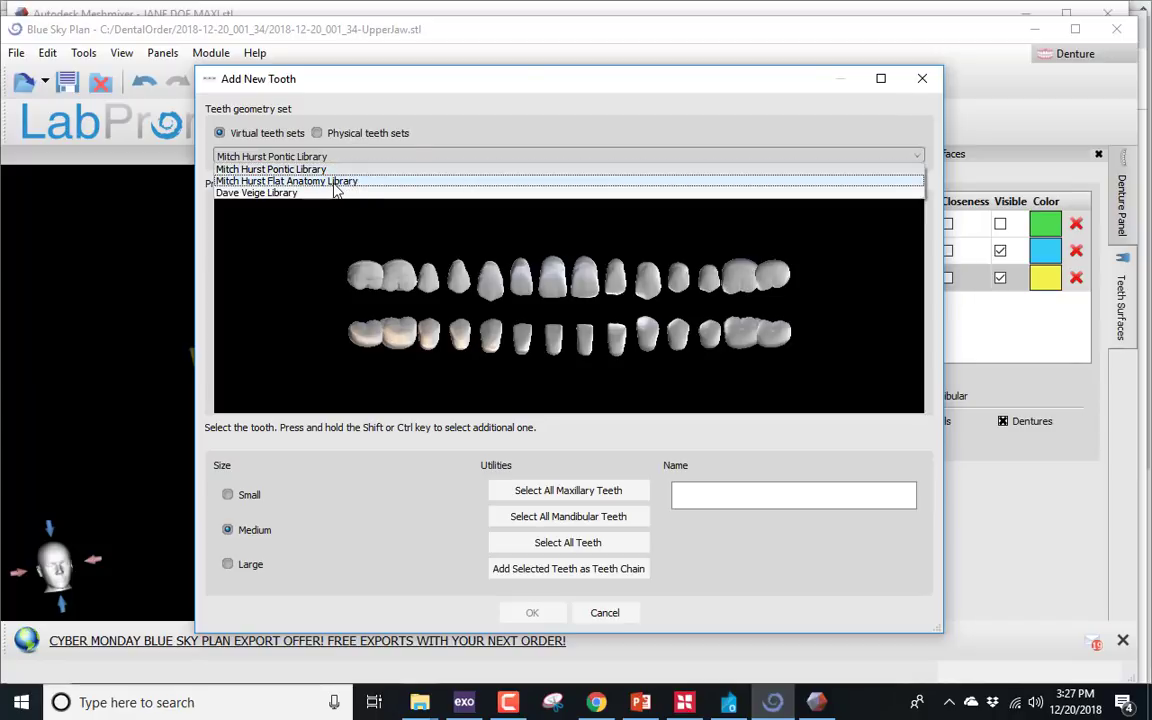
pyautogui.click(335, 183)
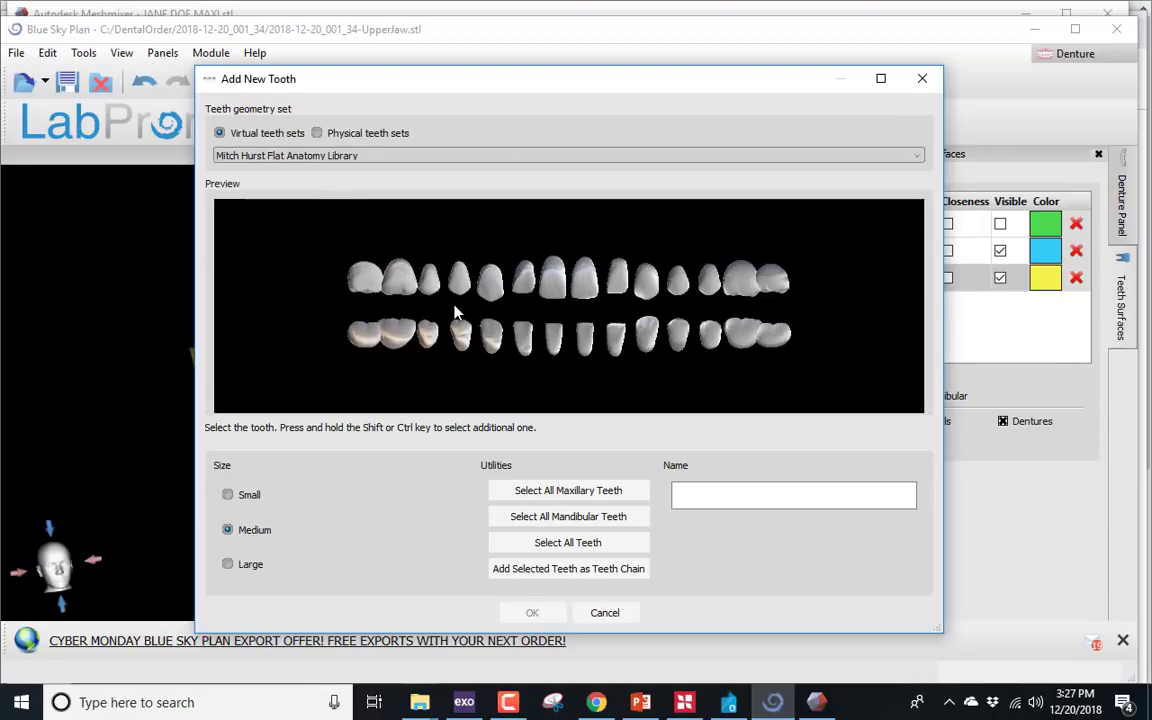
# Select the upper teeth, leaving out the left second molar, and add them as a teeth chain.
pyautogui.click(403, 270)
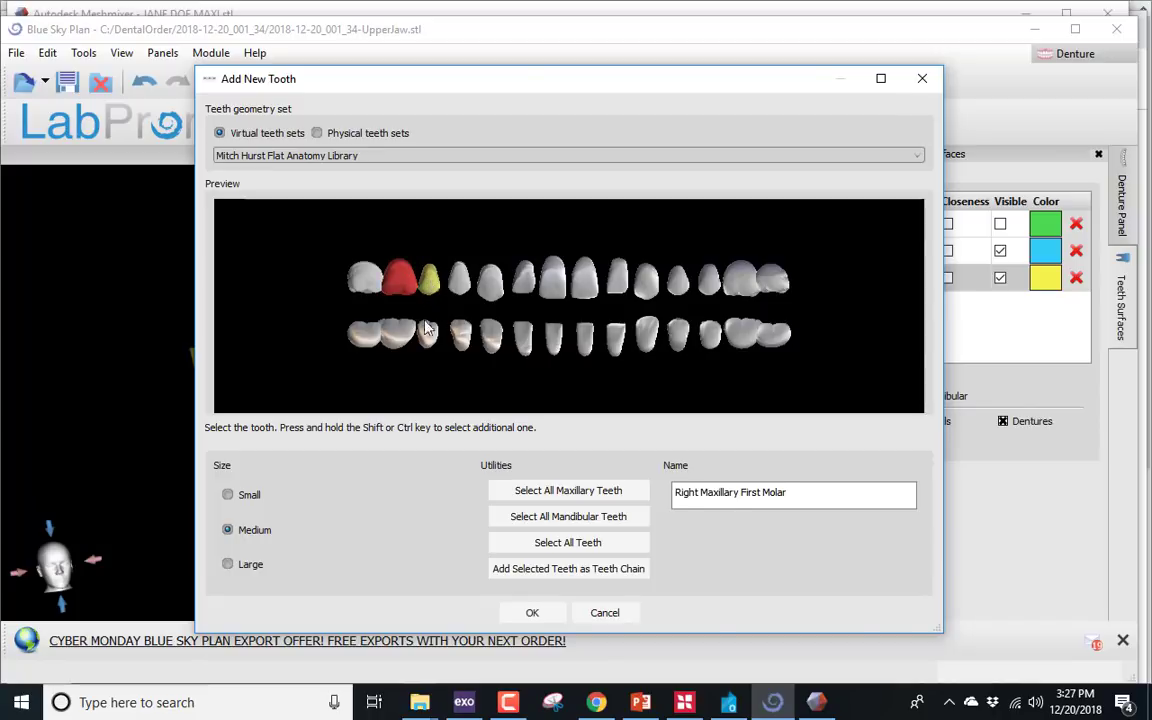
pyautogui.click(568, 490)
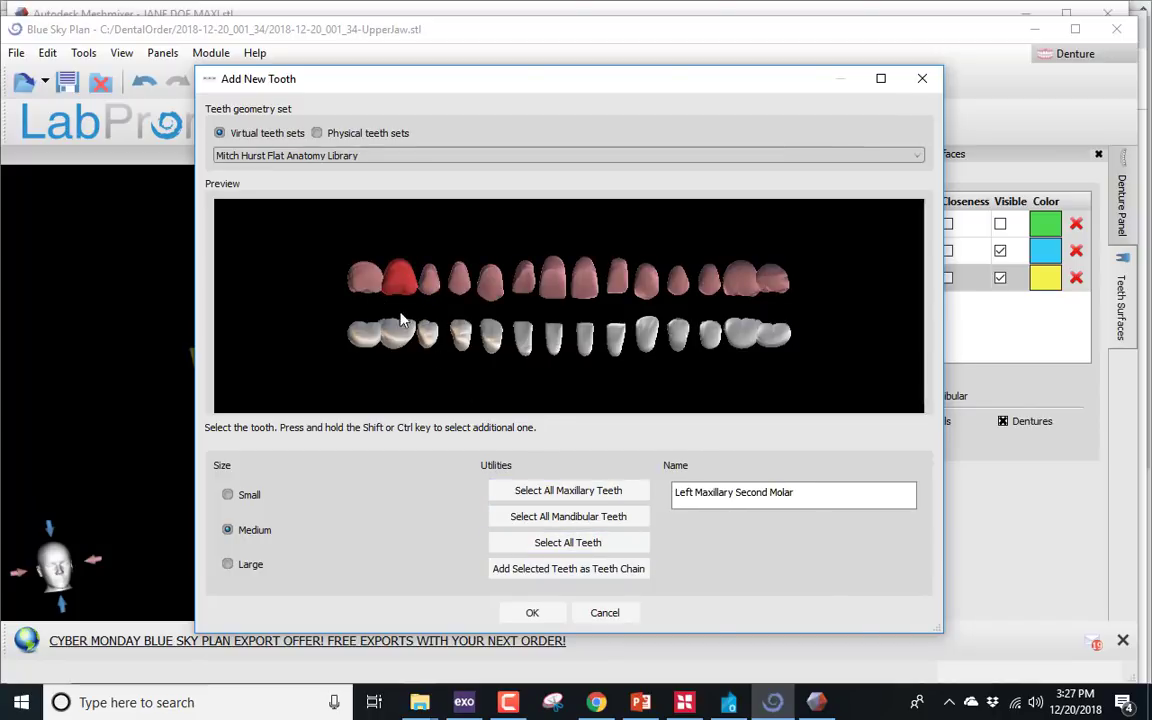
pyautogui.keyDown('ctrl'); pyautogui.click(779, 284); pyautogui.keyUp('ctrl')
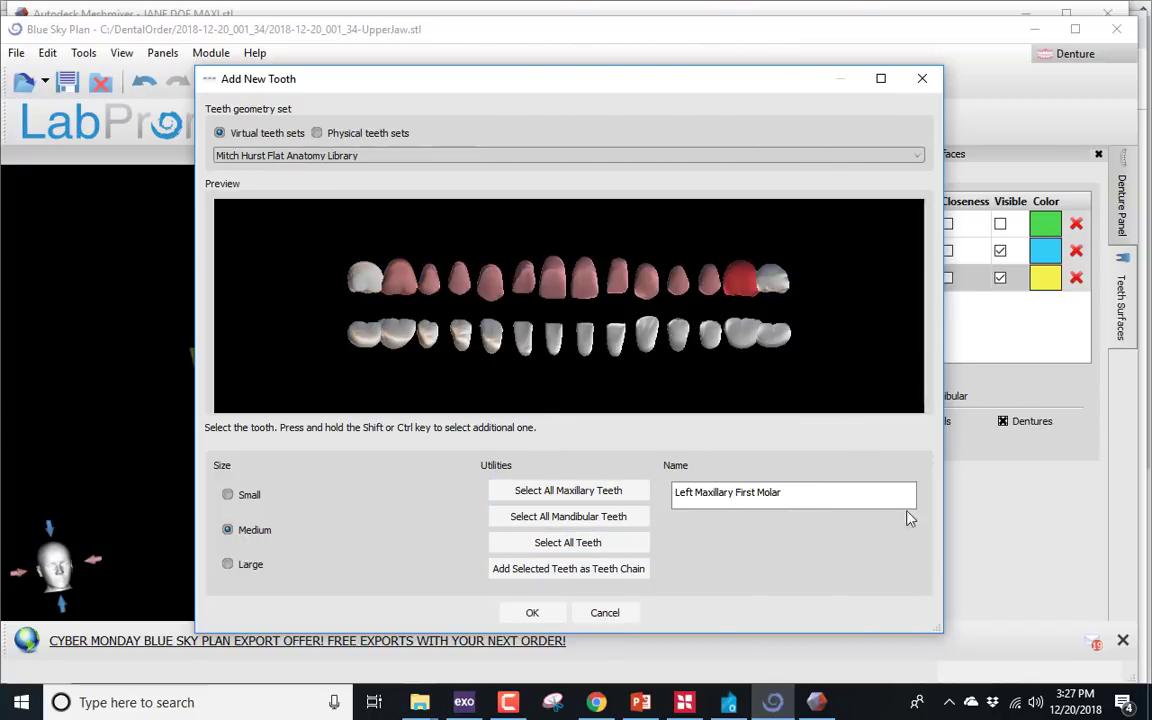
pyautogui.click(578, 571)
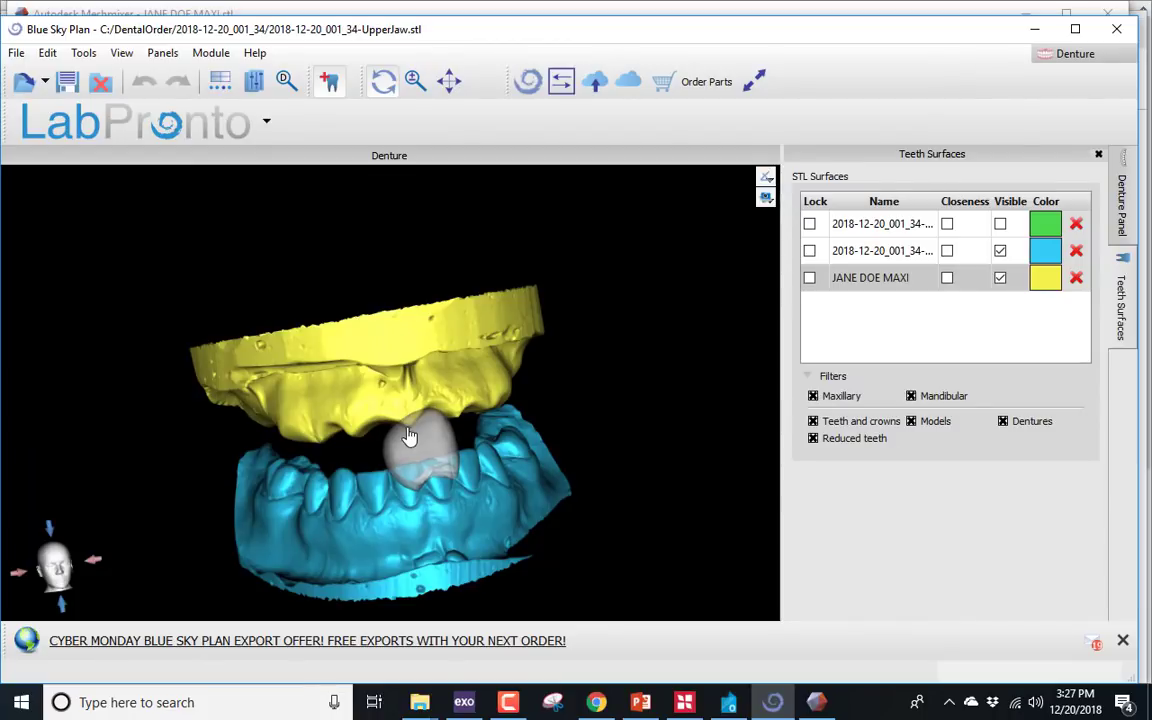
# Drop the teeth chain between the jaws and nudge it sideways with the gizmo.
pyautogui.click(410, 437)
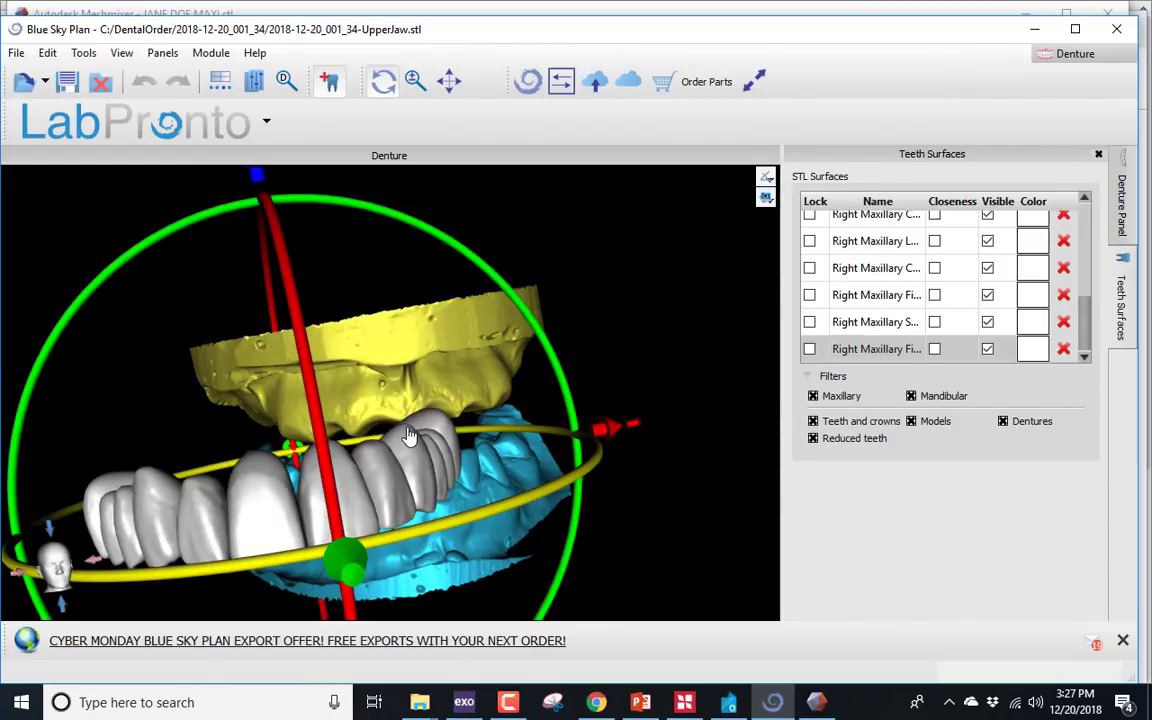
pyautogui.scroll(-5, 650, 411)
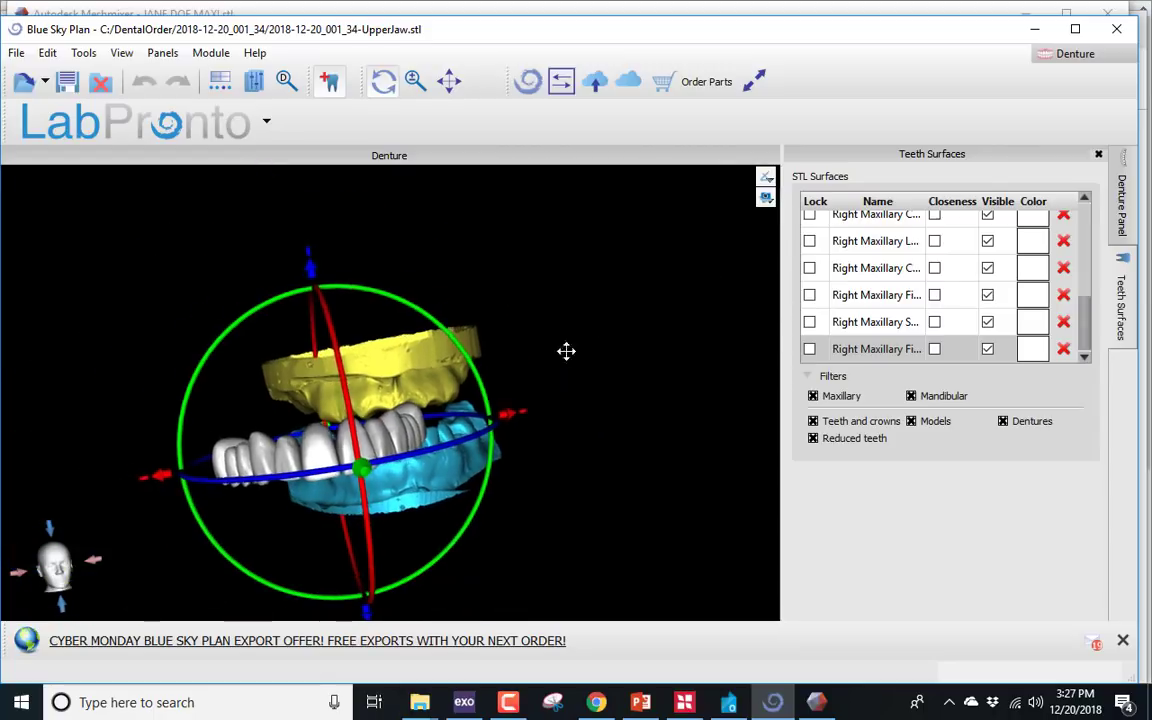
pyautogui.moveTo(566, 350); pyautogui.dragTo(536, 444)
pyautogui.moveTo(453, 505); pyautogui.dragTo(532, 535)
# Check the arch fit from several angles and shift the teeth slightly sideways.
pyautogui.moveTo(702, 555); pyautogui.dragTo(524, 416)
pyautogui.moveTo(199, 445); pyautogui.dragTo(375, 298)
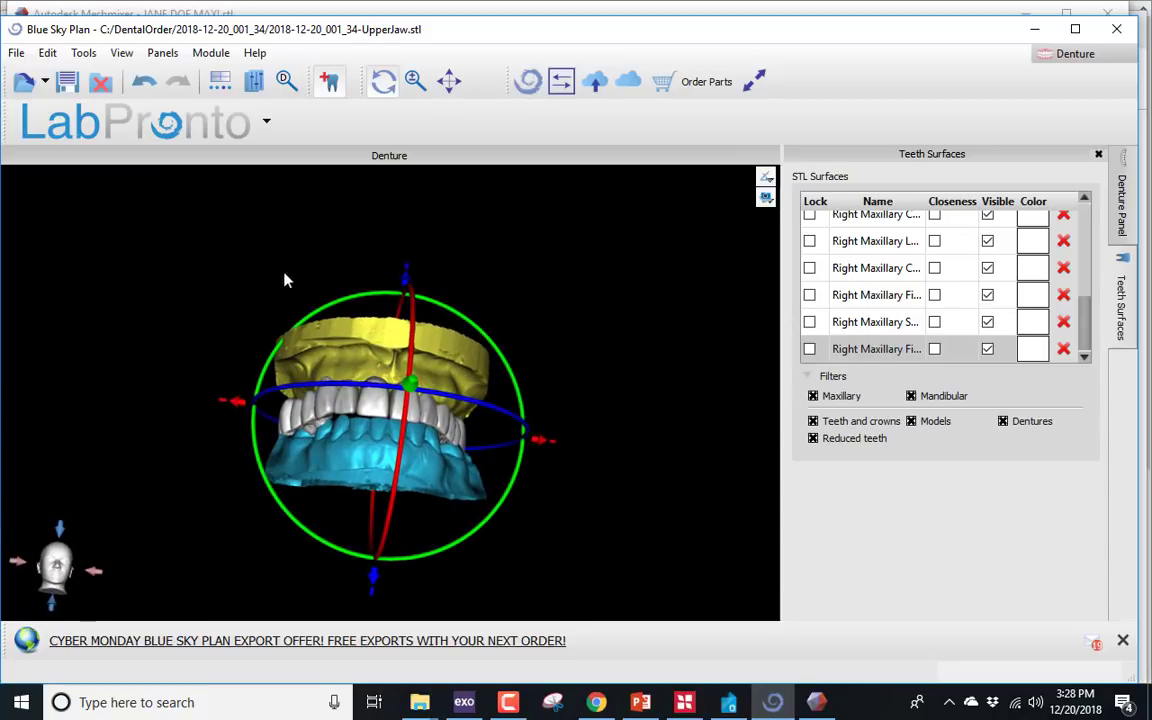
pyautogui.scroll(3, 285, 278)
pyautogui.moveTo(238, 188); pyautogui.dragTo(486, 420)
pyautogui.moveTo(586, 537); pyautogui.dragTo(753, 555)
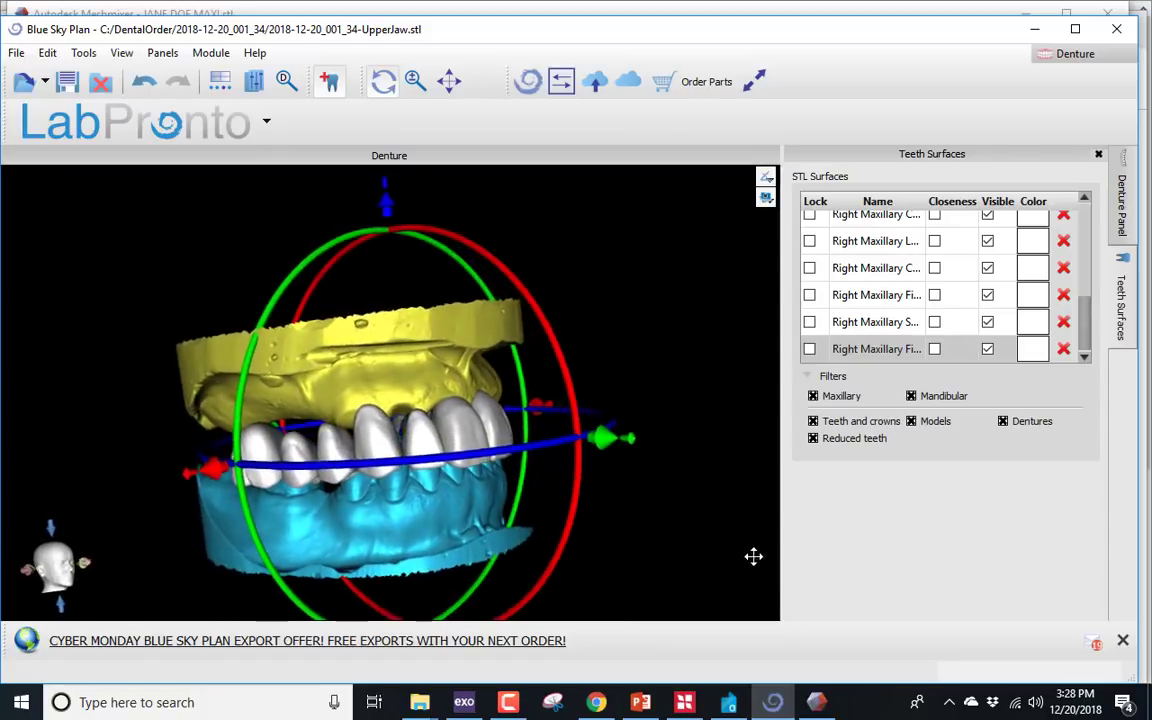
pyautogui.moveTo(155, 500); pyautogui.dragTo(330, 360)
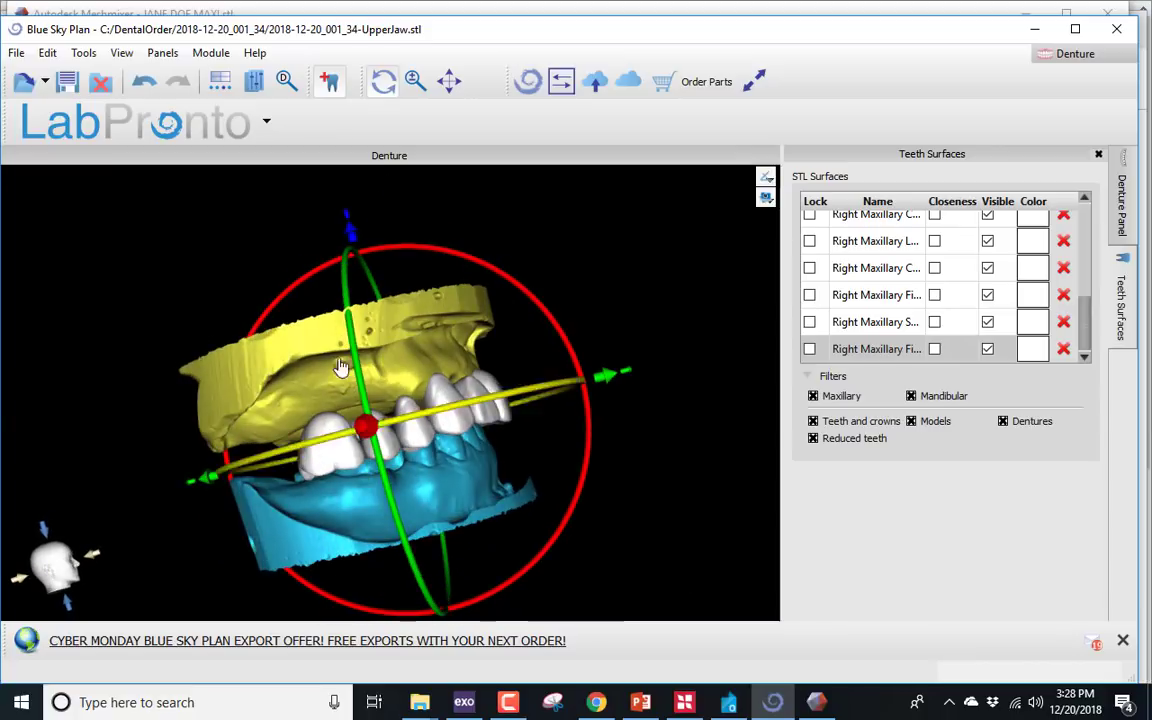
pyautogui.moveTo(350, 230); pyautogui.dragTo(360, 260)
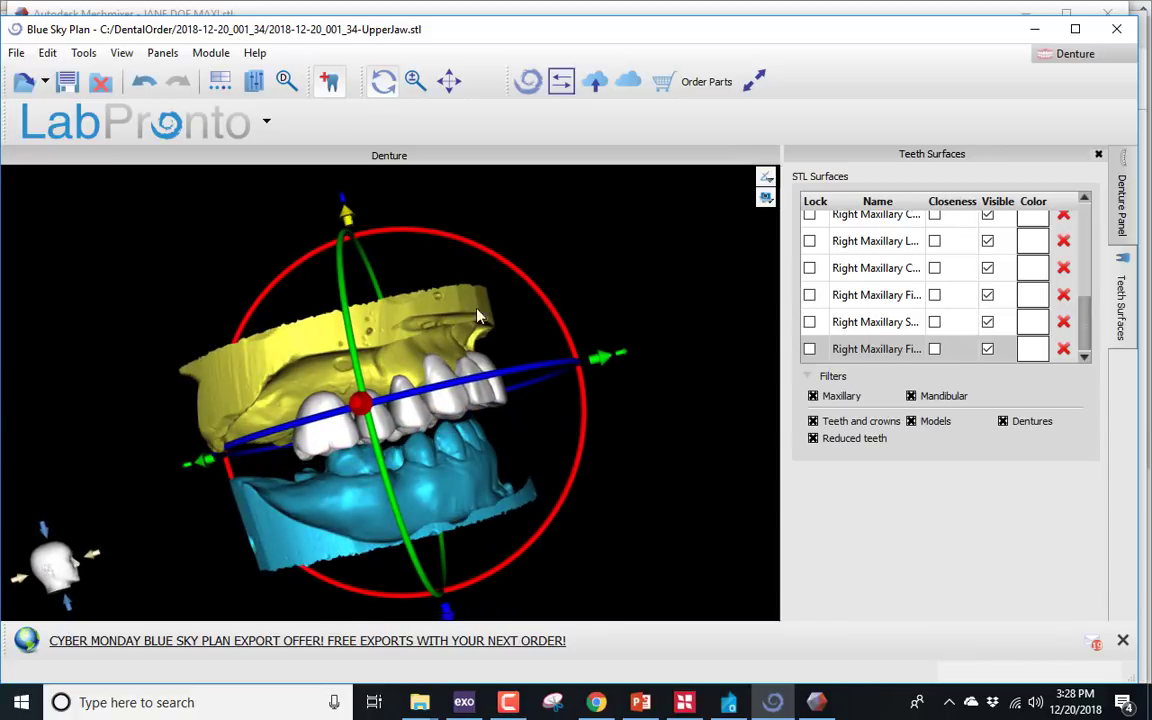
pyautogui.moveTo(617, 386); pyautogui.dragTo(340, 412)
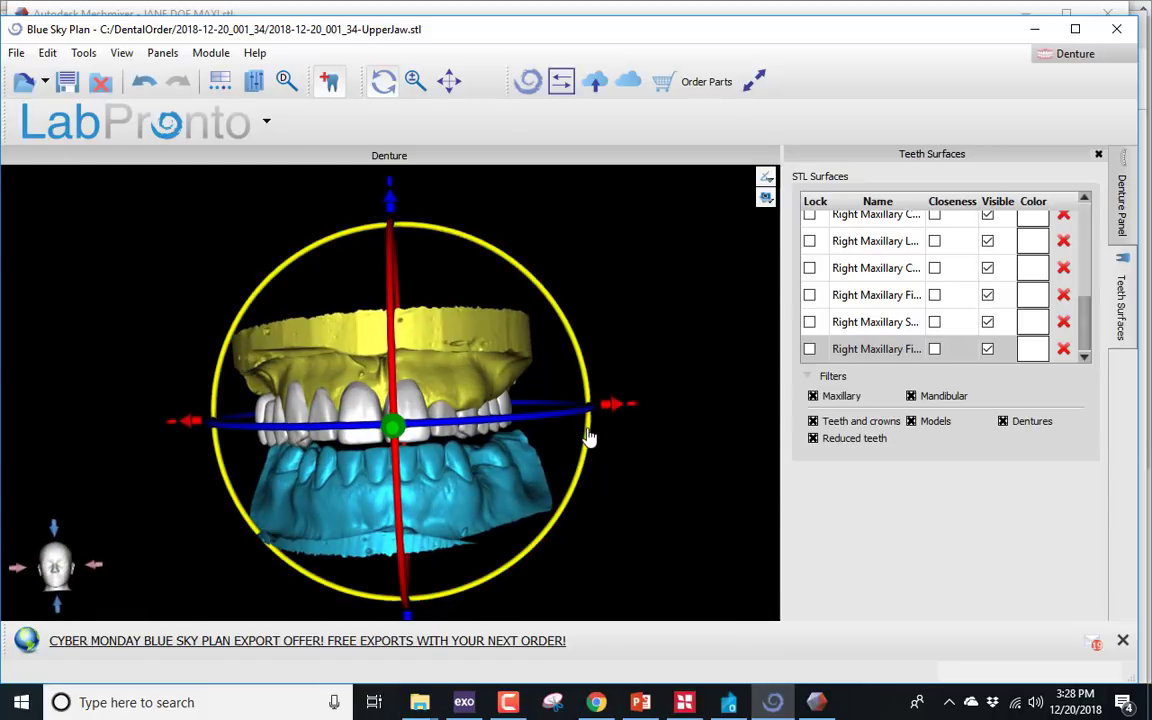
pyautogui.moveTo(618, 416); pyautogui.dragTo(659, 433)
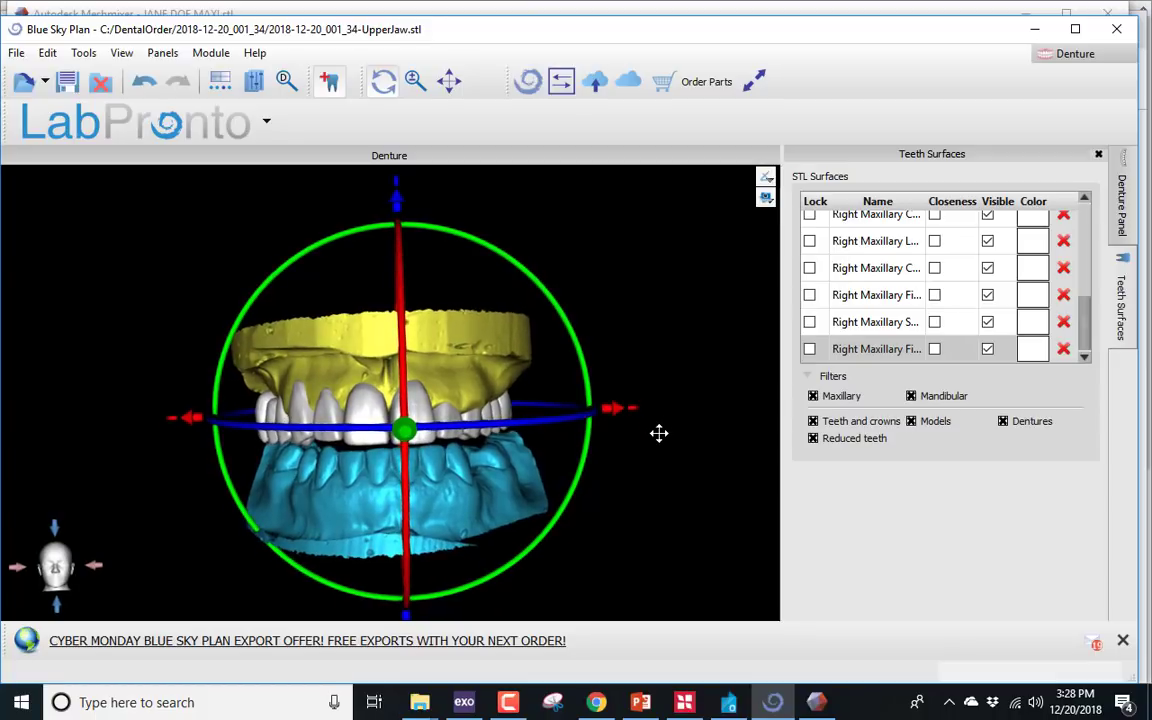